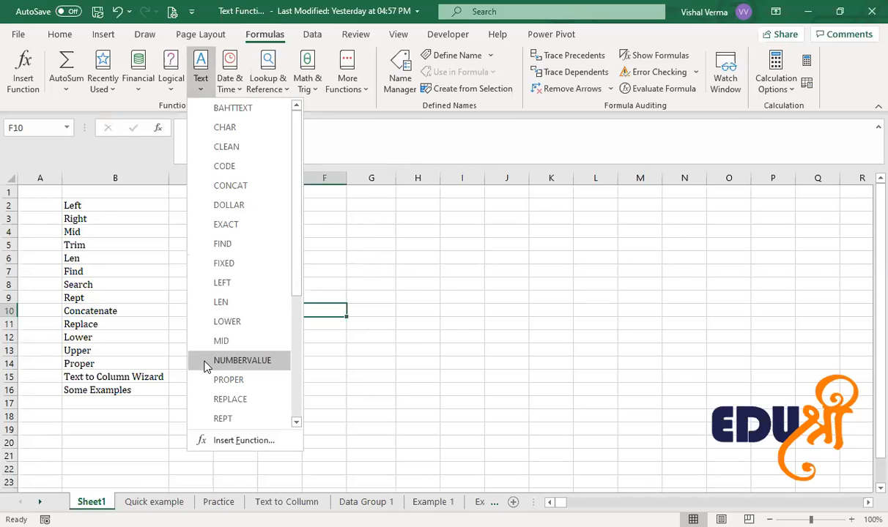
scroll(207, 388, down, 4)
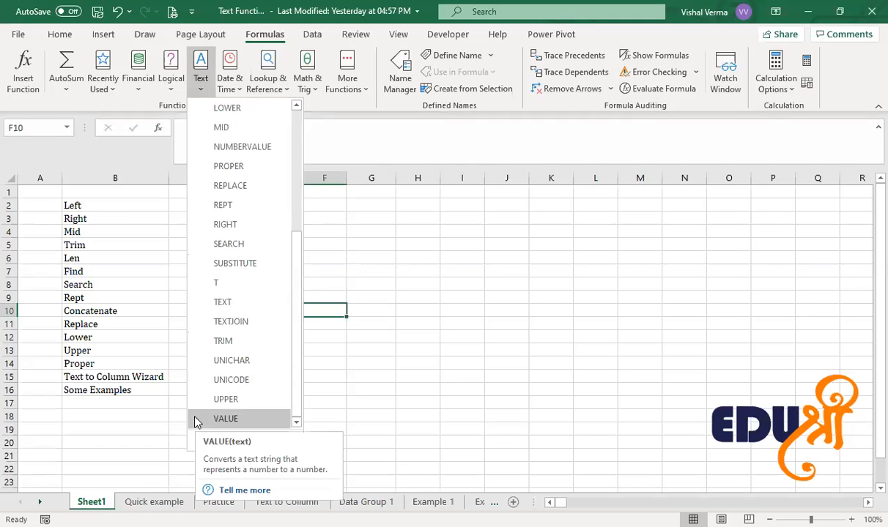
click(149, 231)
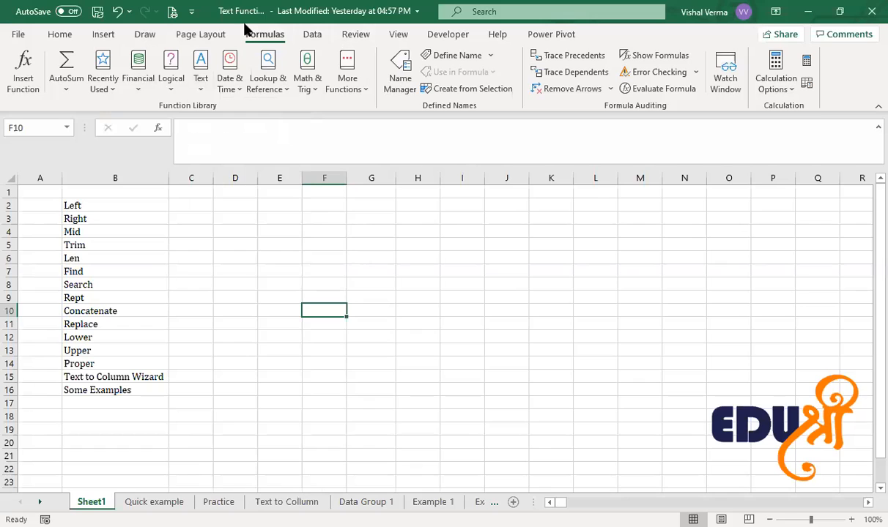
- Mark every entry in the function list in B2:B16 with the pink highlighter and stop inking
click(147, 37)
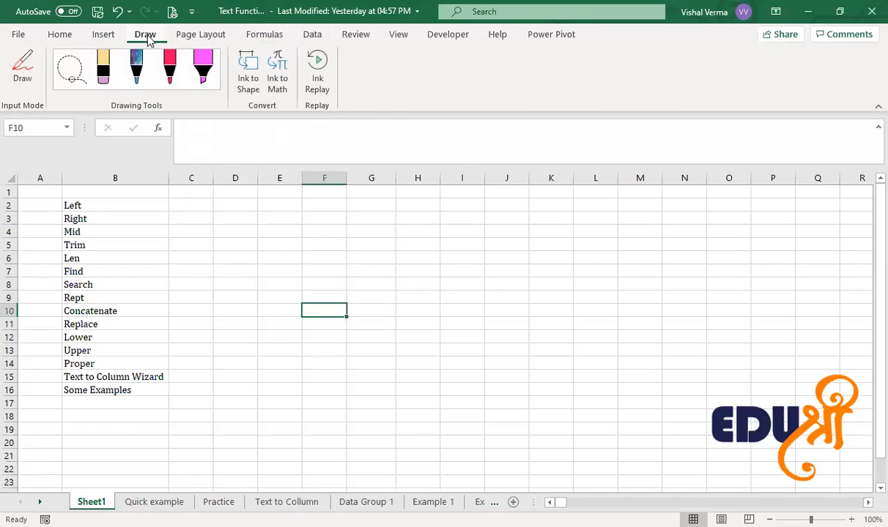
click(203, 79)
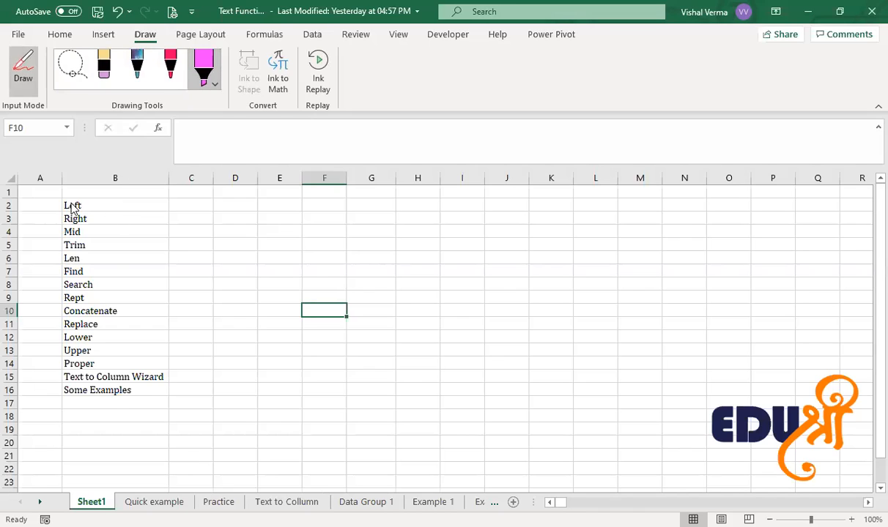
mouse_move(61, 205)
mouse_down()
mouse_move(85, 206)
mouse_move(74, 219)
mouse_move(93, 219)
mouse_move(84, 272)
mouse_move(62, 284)
mouse_move(93, 285)
mouse_move(83, 297)
mouse_up()
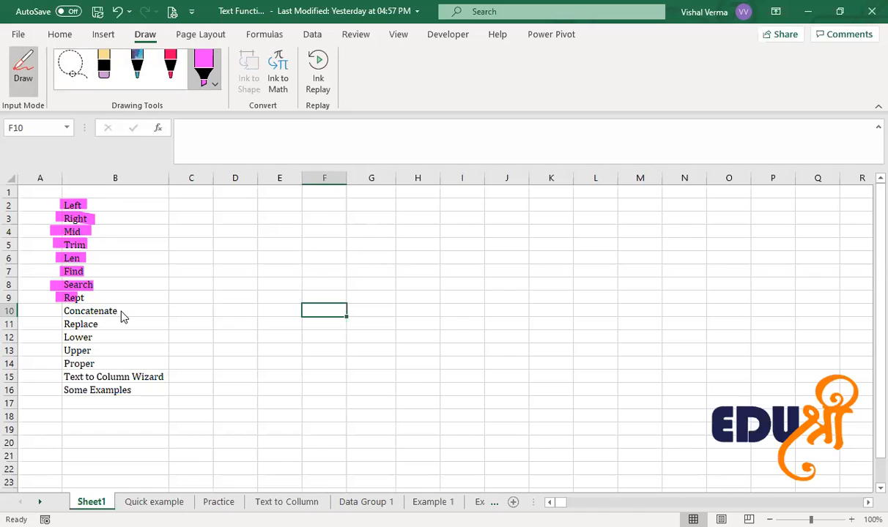
drag(110, 312, 115, 312)
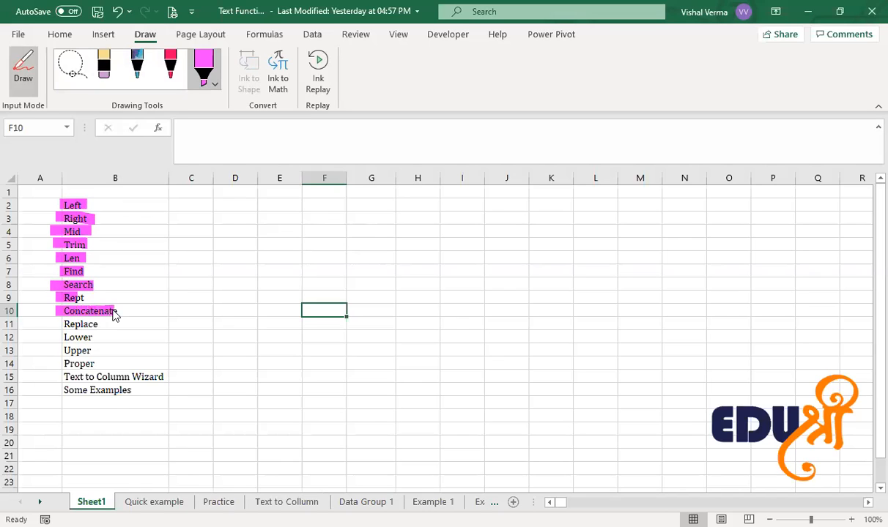
mouse_move(63, 325)
mouse_down()
mouse_move(92, 330)
mouse_move(100, 343)
mouse_up()
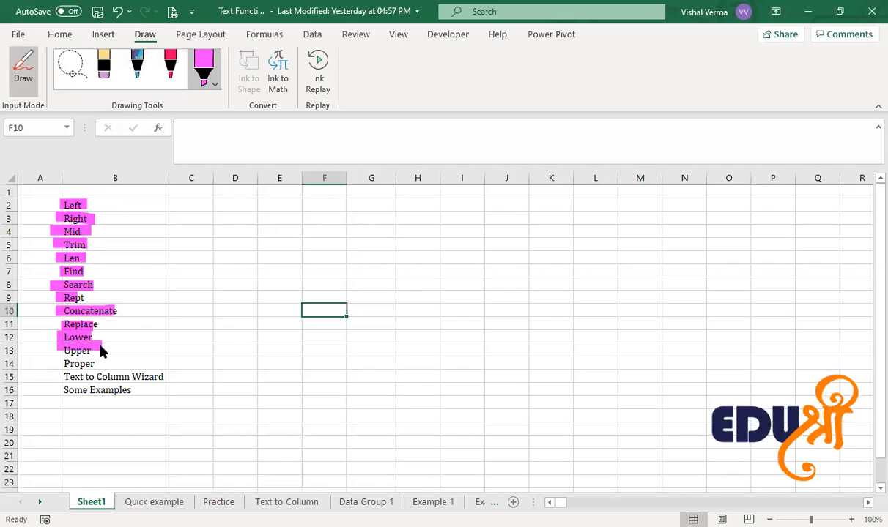
drag(58, 364, 168, 380)
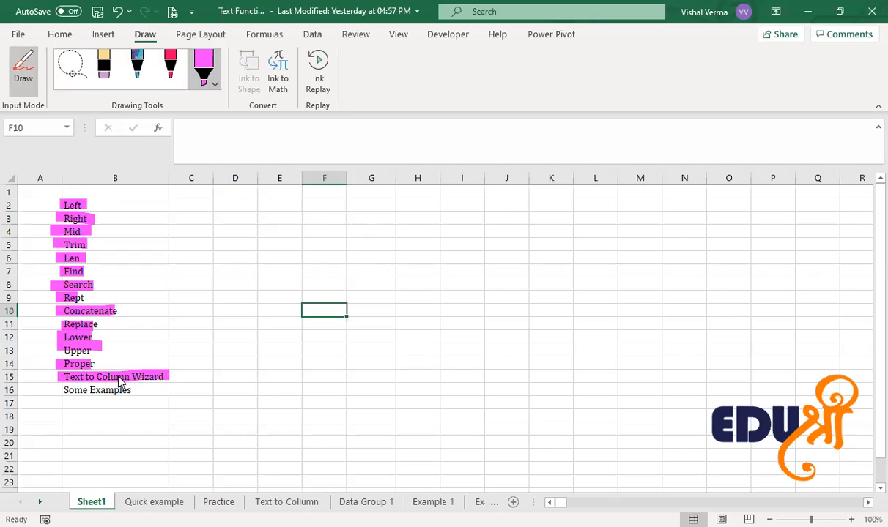
drag(63, 391, 136, 395)
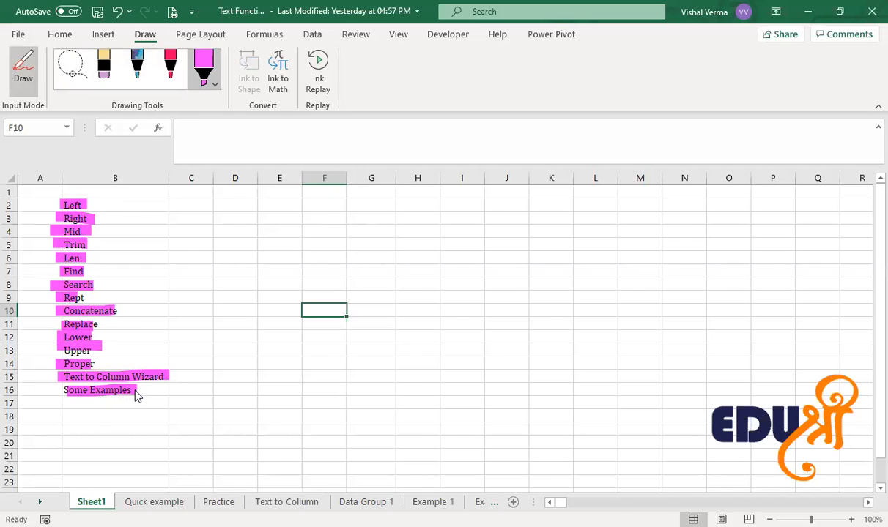
key(Escape)
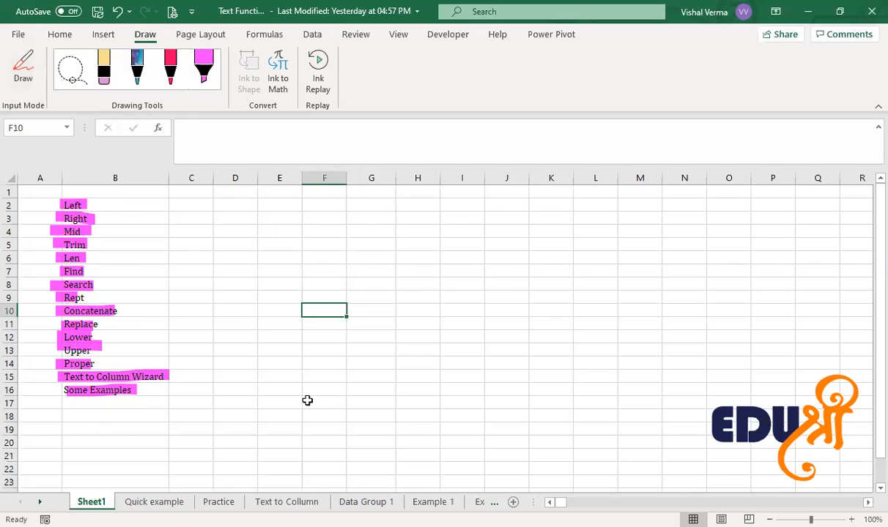
click(199, 205)
text(=)
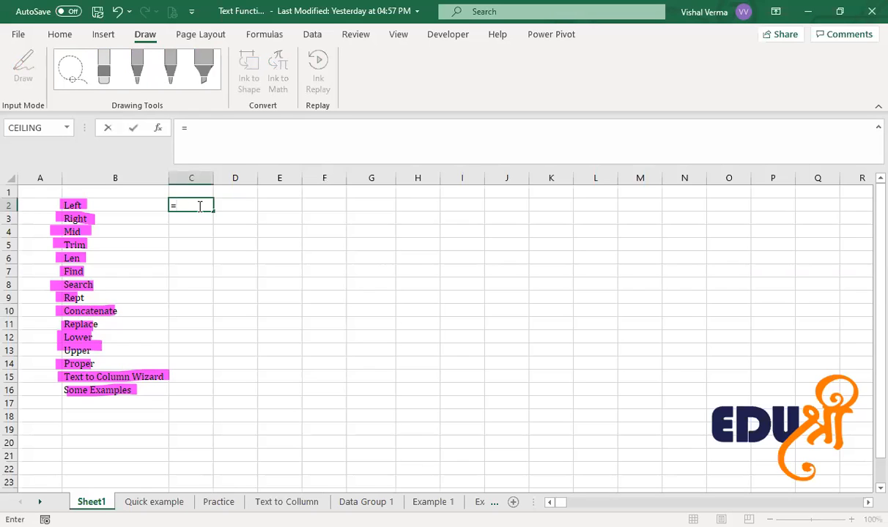
text(le)
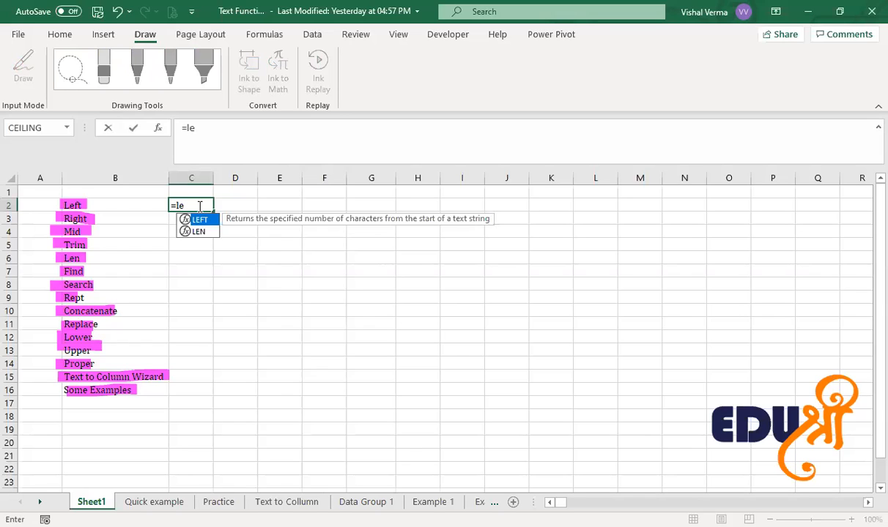
key(Escape)
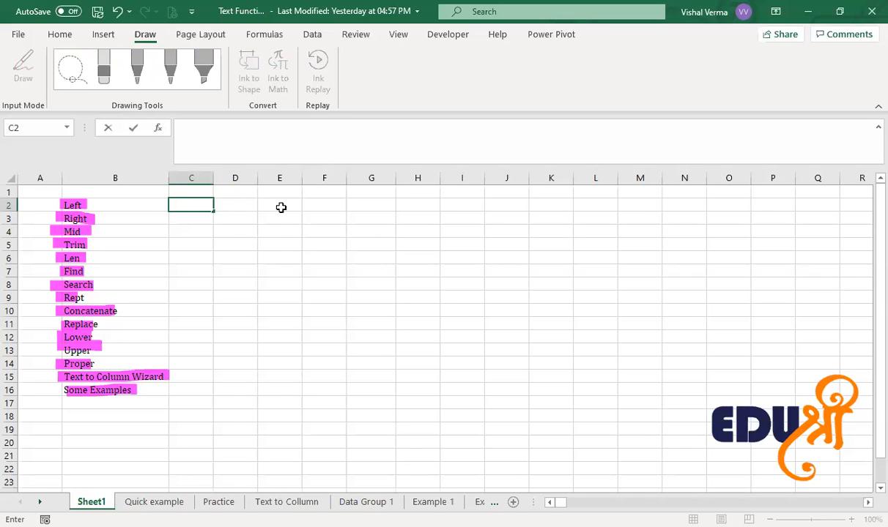
- Enter a sample full name in cell E2 and fit column E's width to it
click(291, 205)
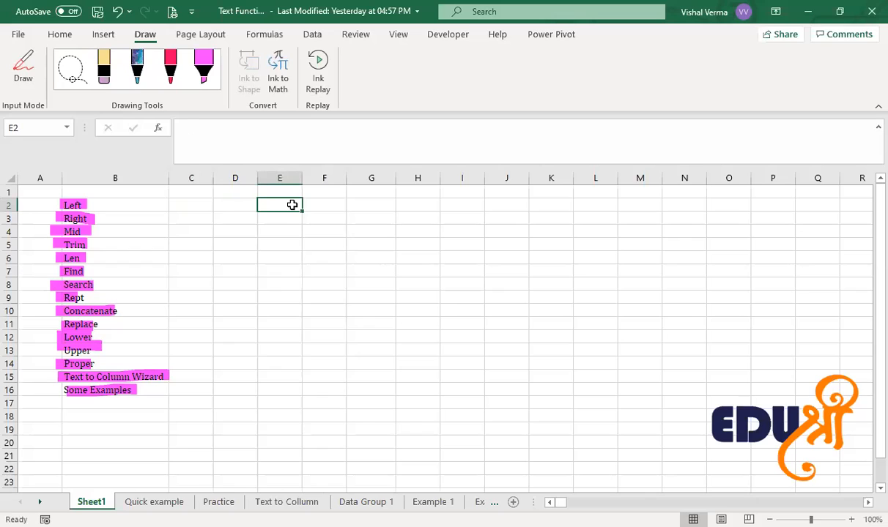
text(Ra)
key(BackSpace)
key(BackSpace)
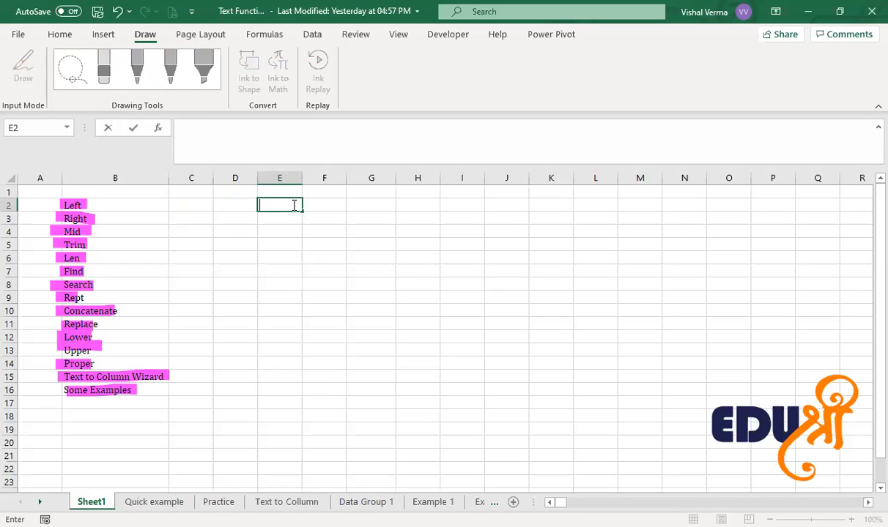
text(Sita Kumari)
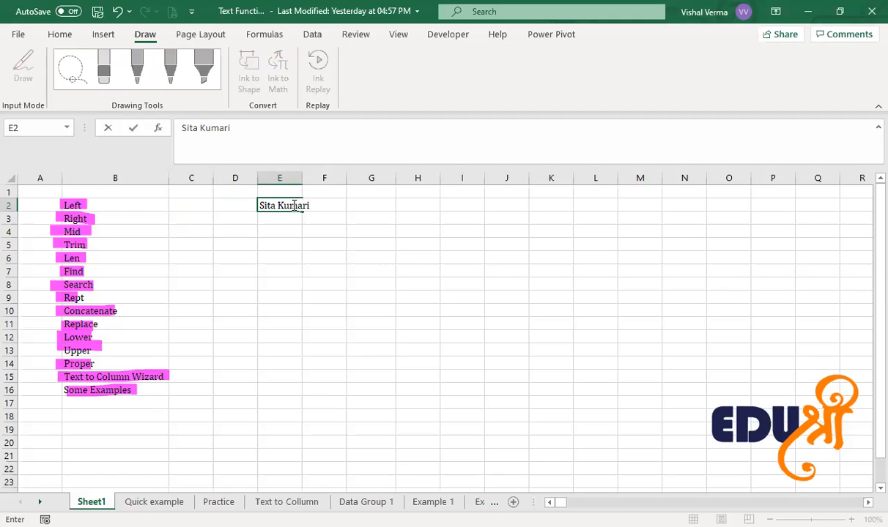
key(Tab)
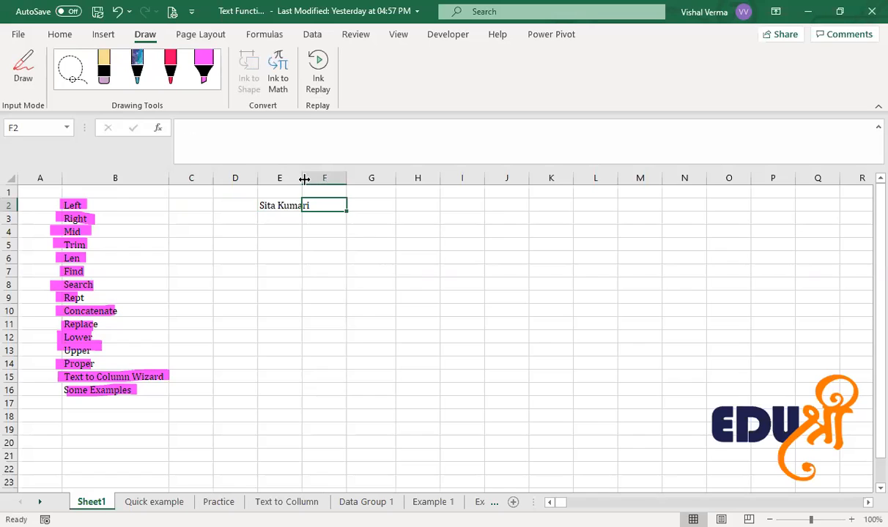
double_click(304, 179)
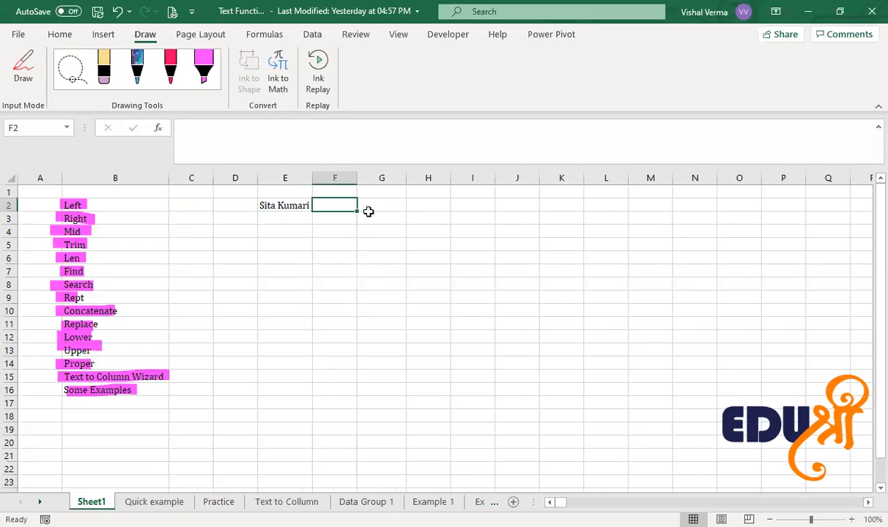
- Delete the empty column D between the function list and the sample name
click(238, 178)
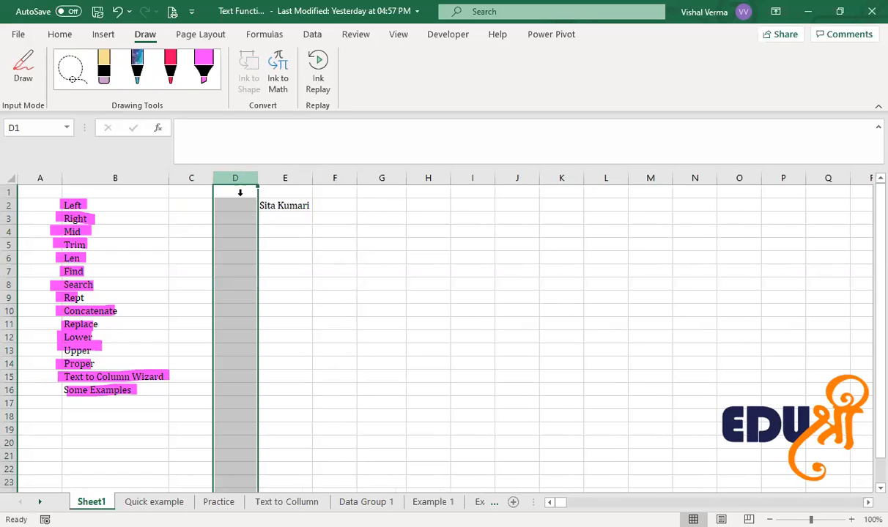
right_click(239, 179)
click(293, 320)
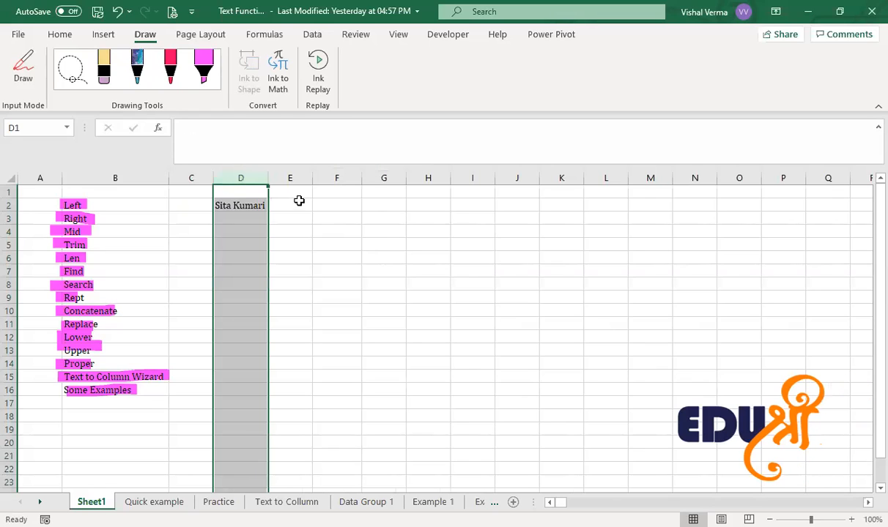
- Enter =LEFT(D2,3) in cell F2 to extract the first three characters of the sample name
click(339, 203)
text(=)
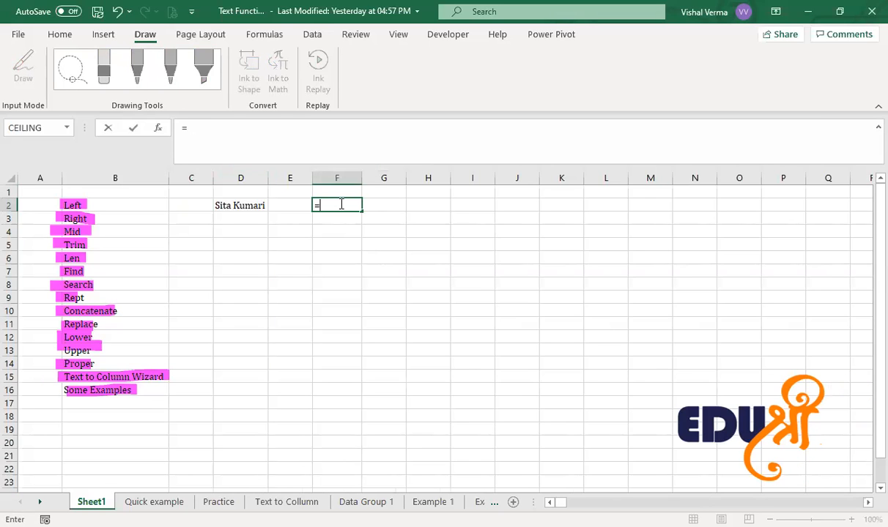
text(left)
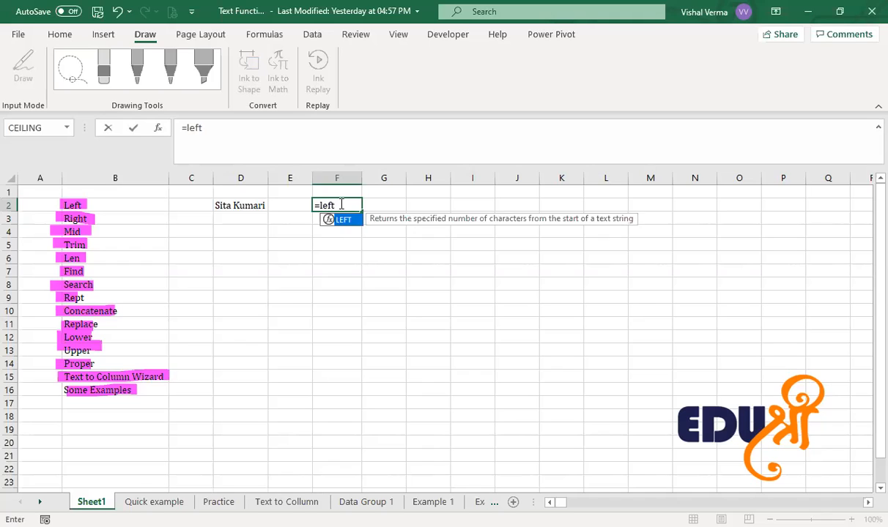
key(Tab)
key(BackSpace)
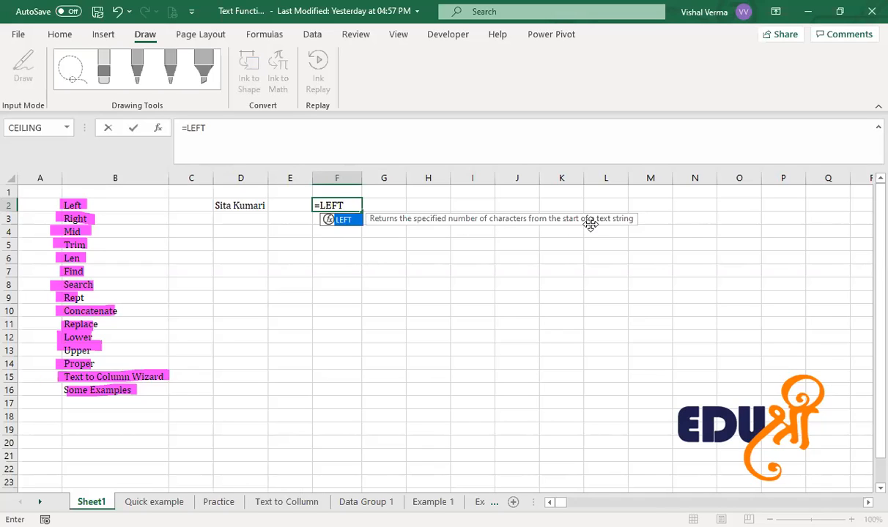
text(()
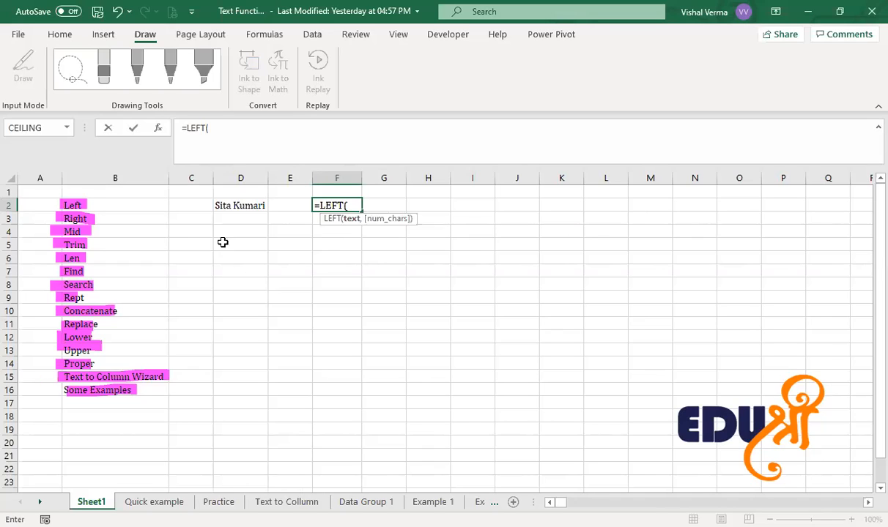
click(251, 205)
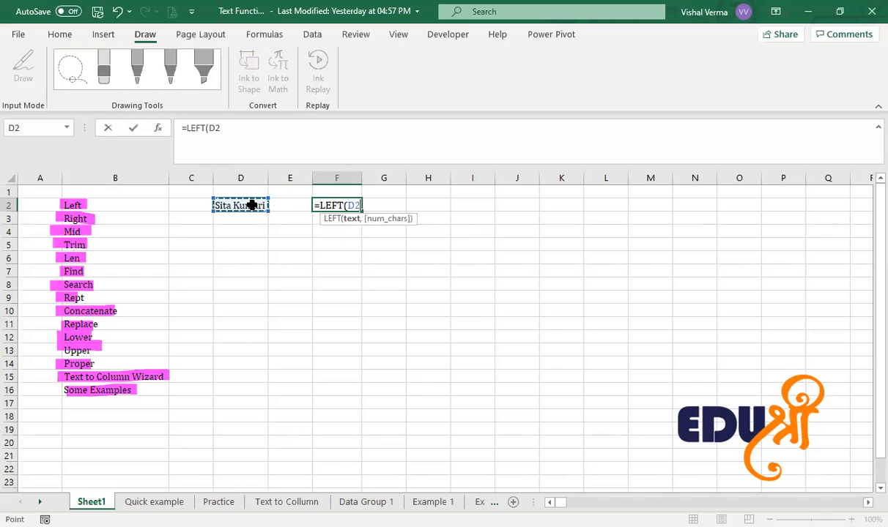
text(,)
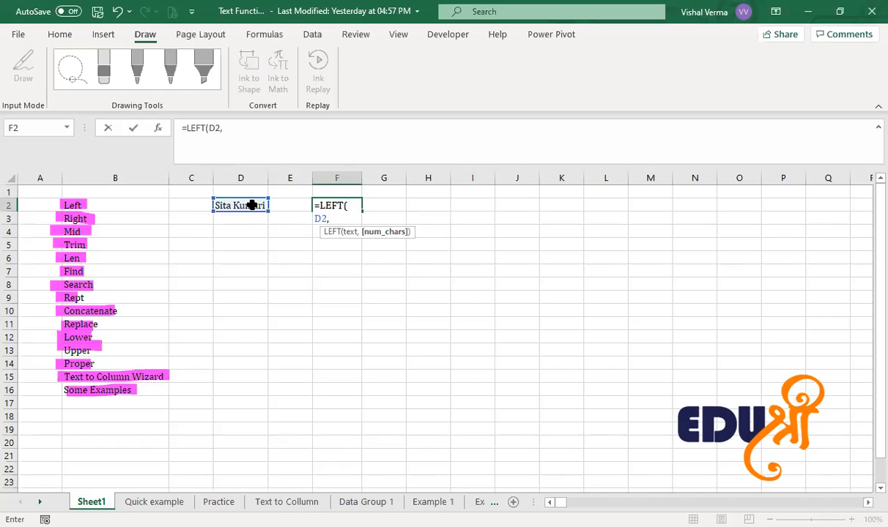
text(3))
key(Return)
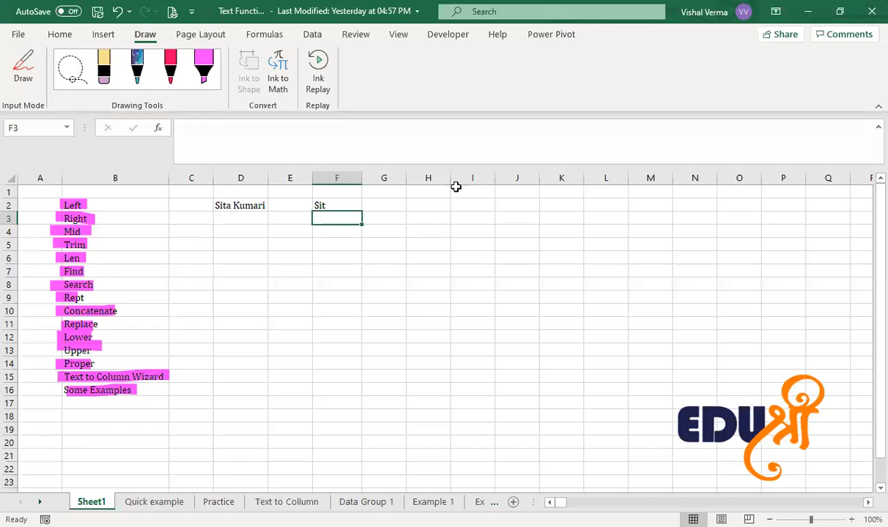
- Fill the sample name from cell D2 down into D3
click(246, 220)
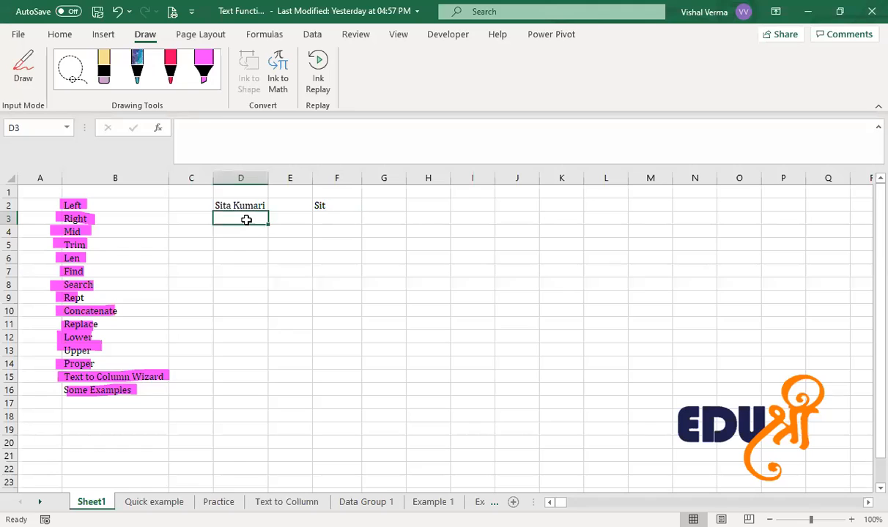
click(262, 205)
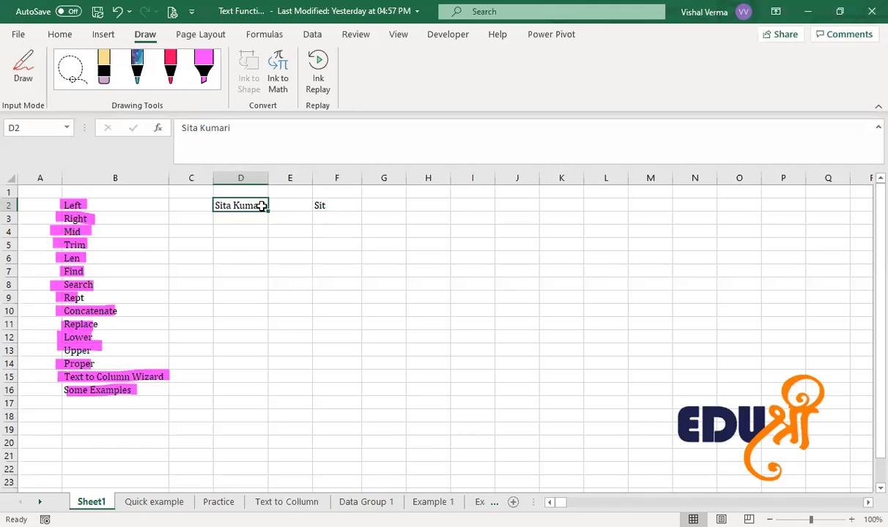
drag(268, 210, 268, 222)
- Enter =RIGHT(D3,3) in cell F3 to extract the last three characters of the copied name
click(345, 217)
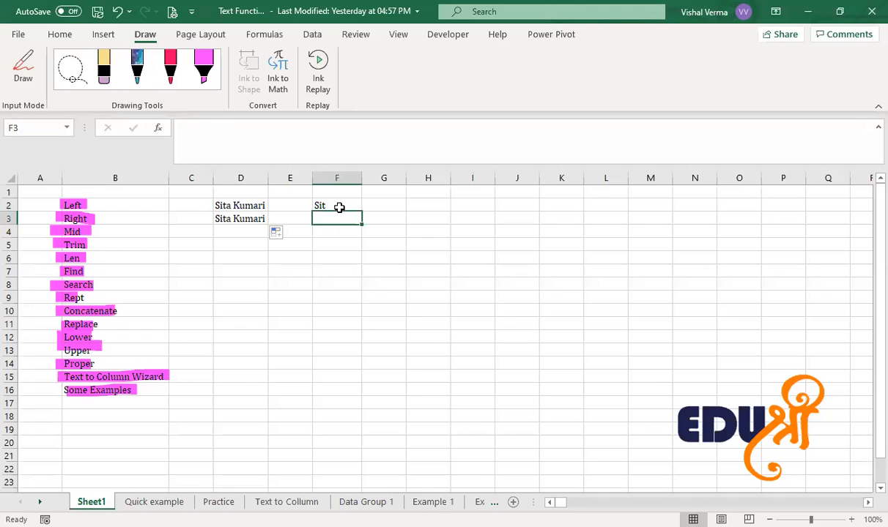
text(=)
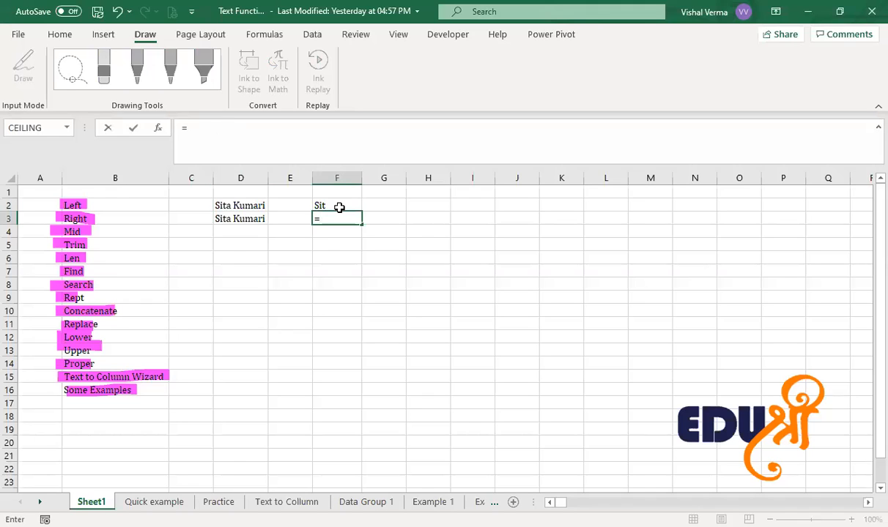
text(RIGHT()
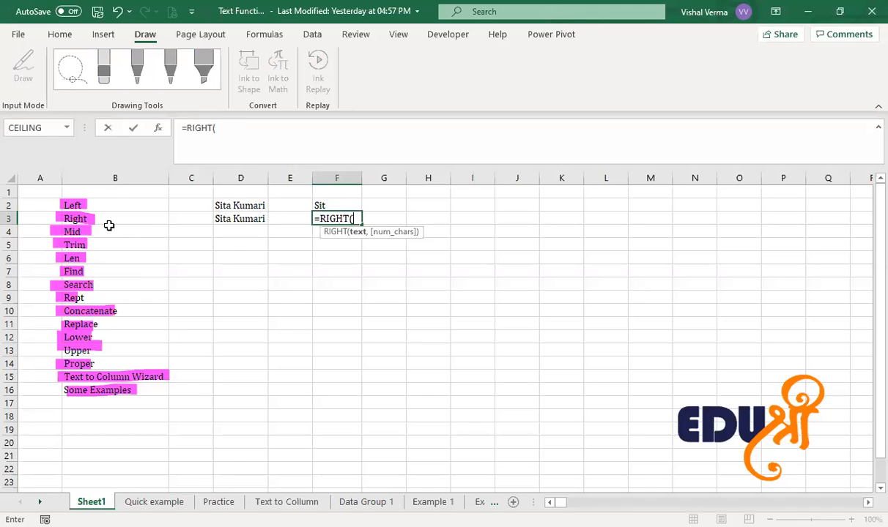
click(246, 219)
text(,2)
key(BackSpace)
text(3))
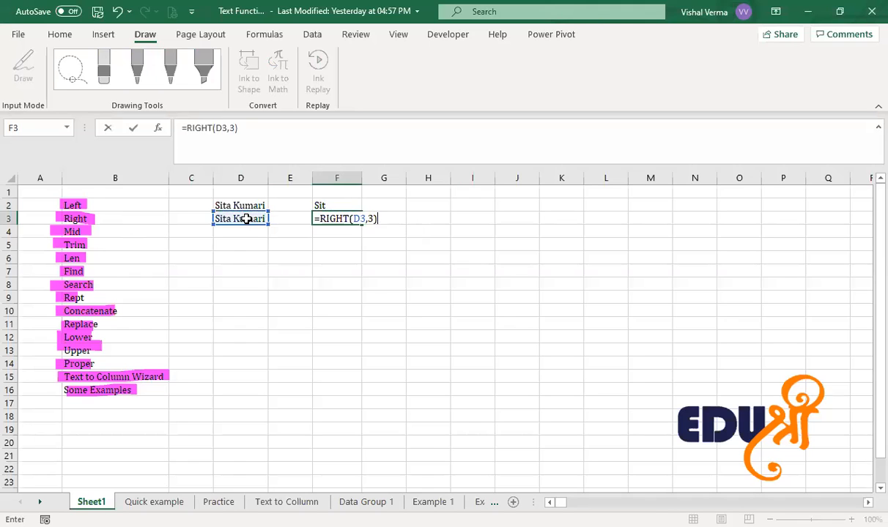
key(Return)
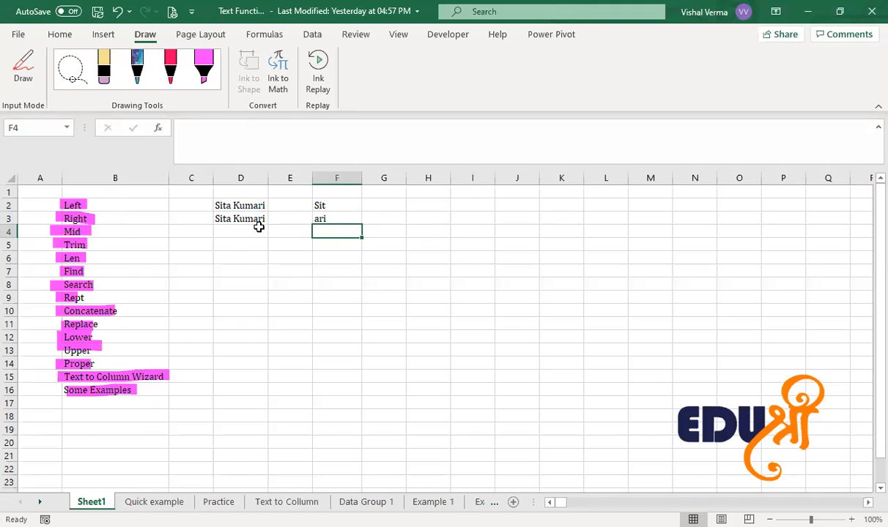
click(326, 220)
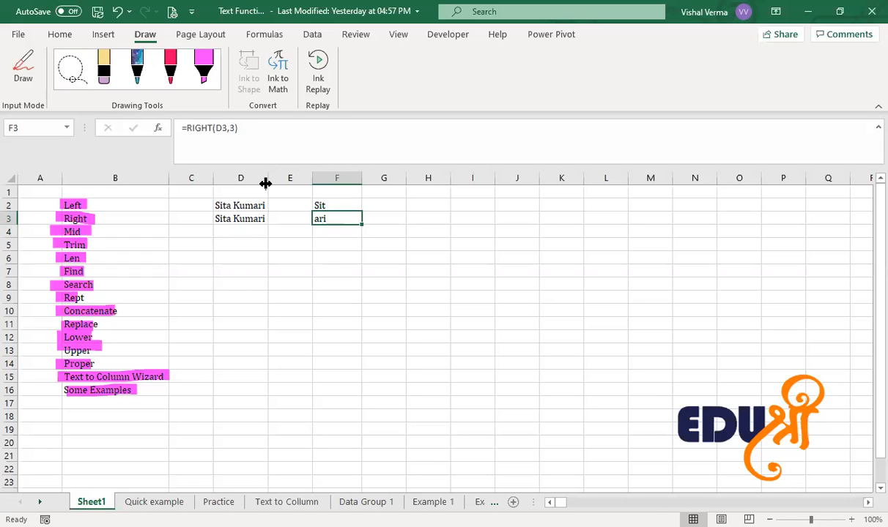
- Fill the sample name from cell D3 down into D4
key(Return)
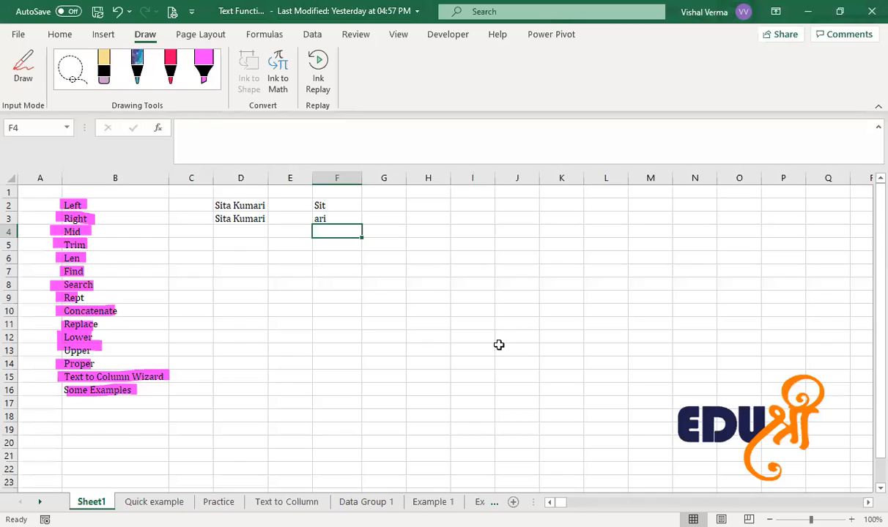
click(260, 218)
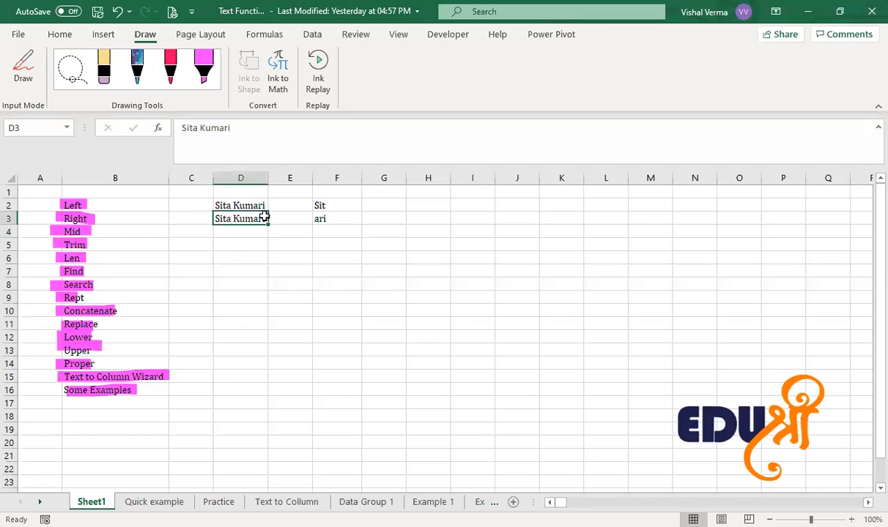
drag(268, 226, 268, 236)
- Enter =MID(D4,4,7) in cell F4 to extract seven characters of the sample name starting from the fourth
click(348, 231)
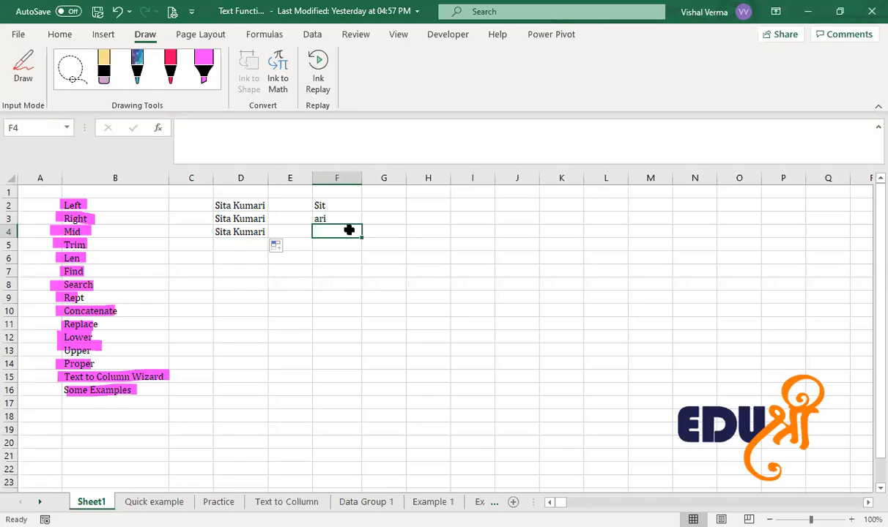
text(=)
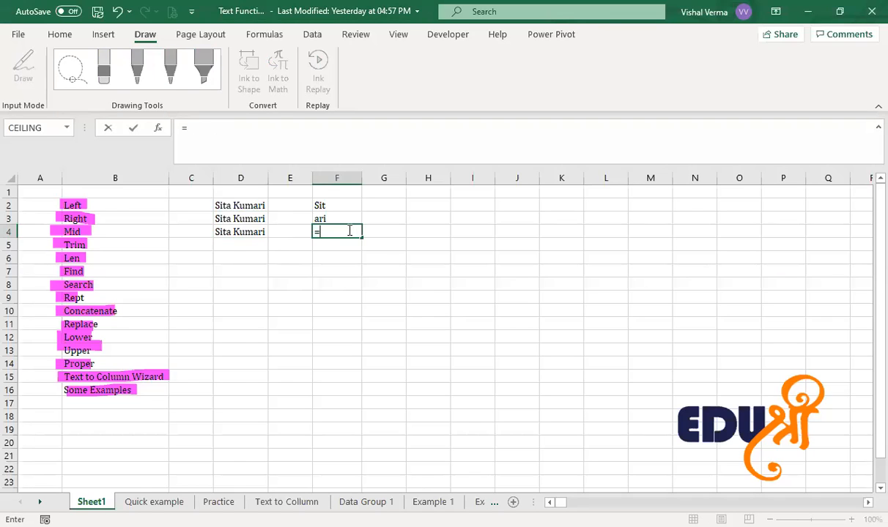
text(MID()
click(246, 232)
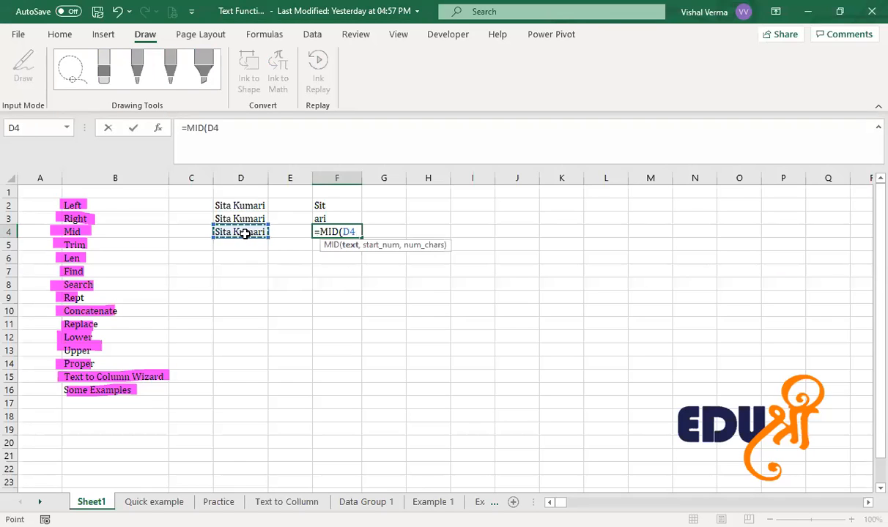
text(,)
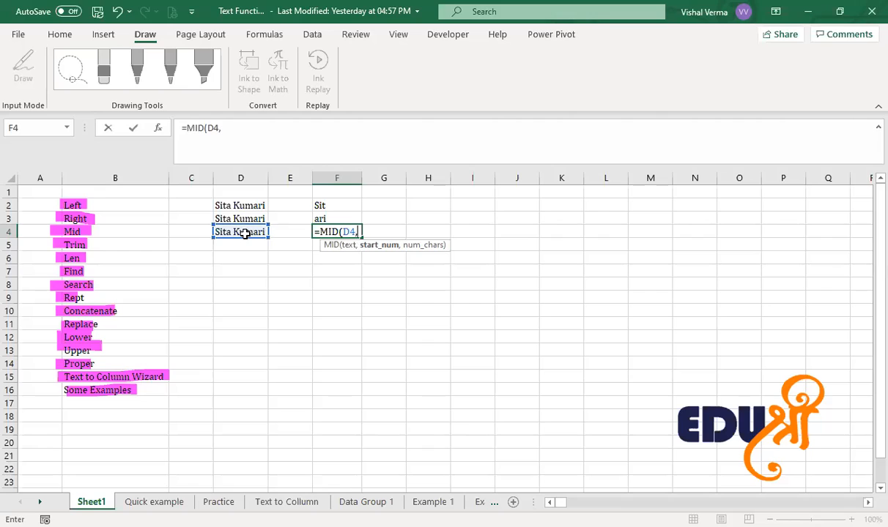
text(4,)
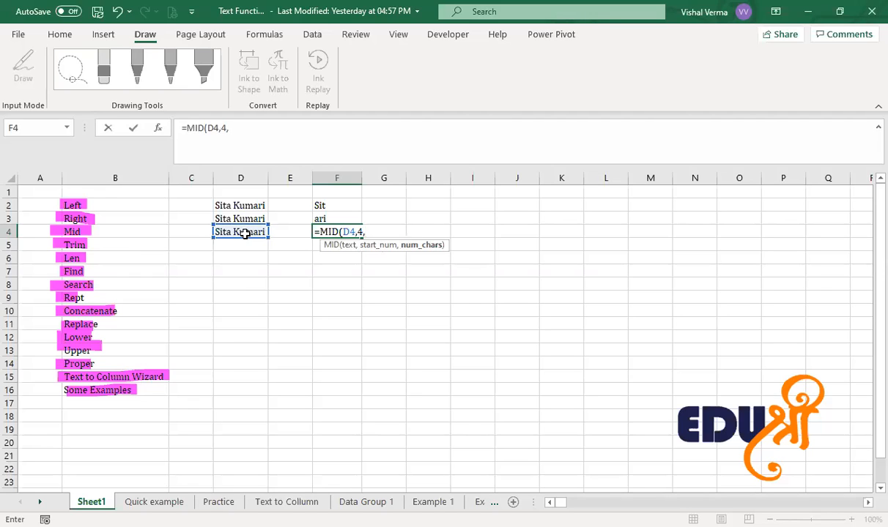
text(7))
key(Return)
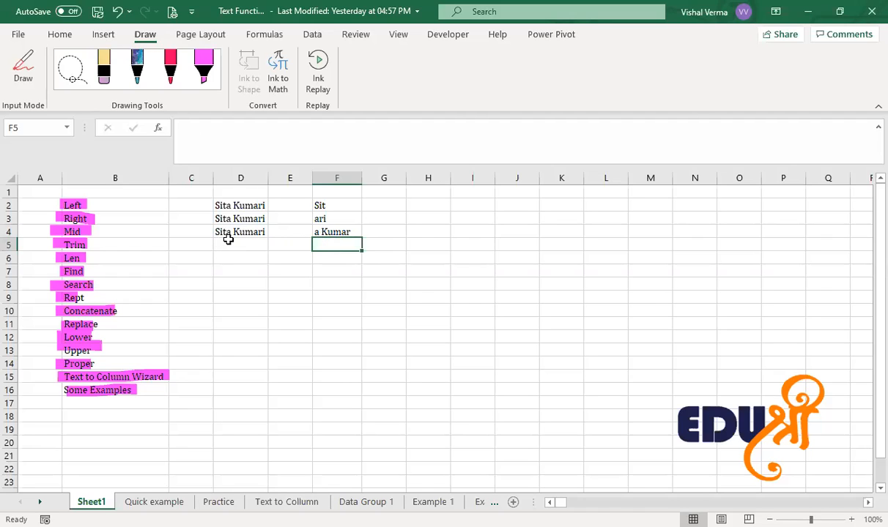
click(334, 231)
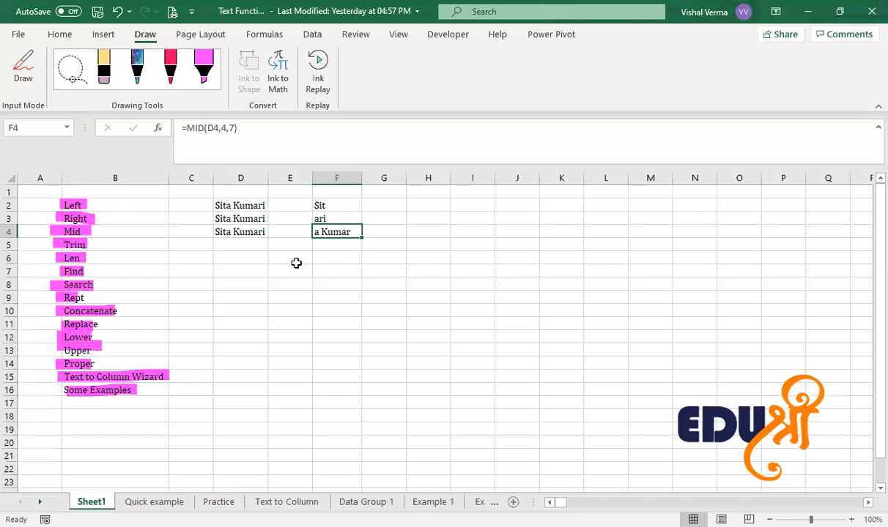
- Fill the sample name from cell D4 down into D5
click(240, 241)
click(258, 232)
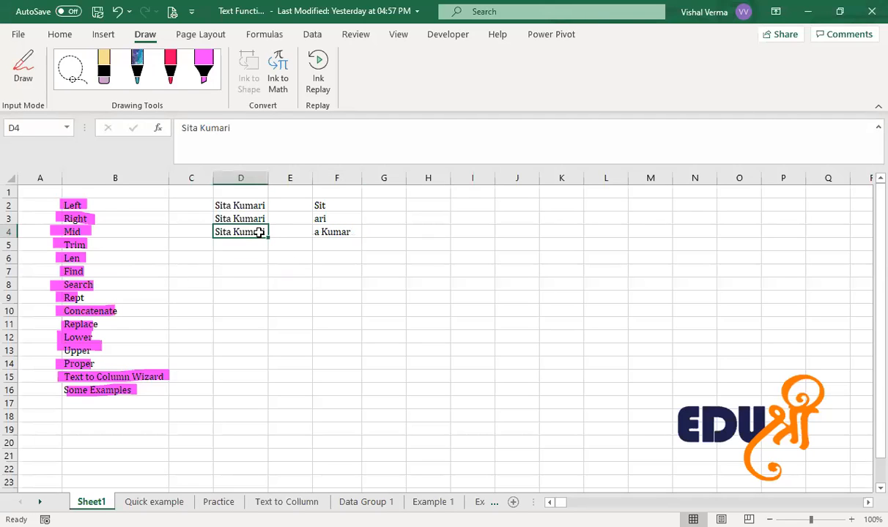
drag(269, 237, 252, 253)
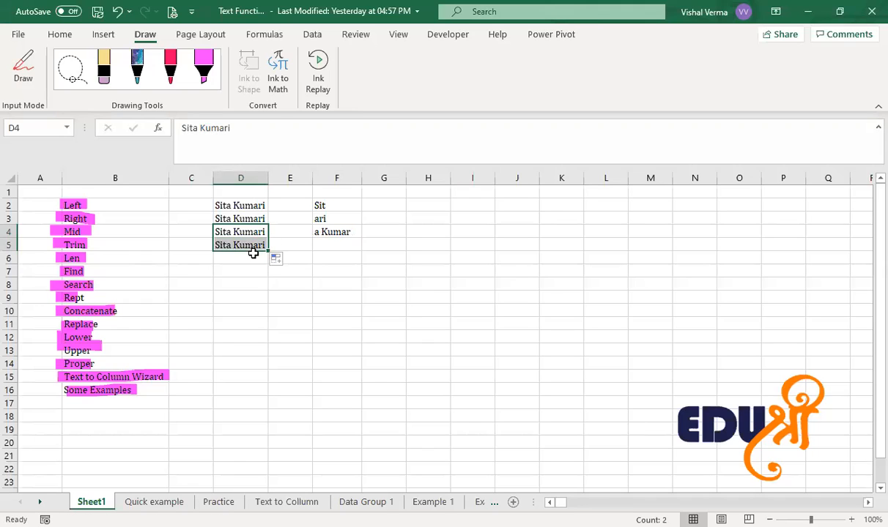
- Add several trailing spaces after the name in cell D5 and auto-fit the width of column D
click(254, 245)
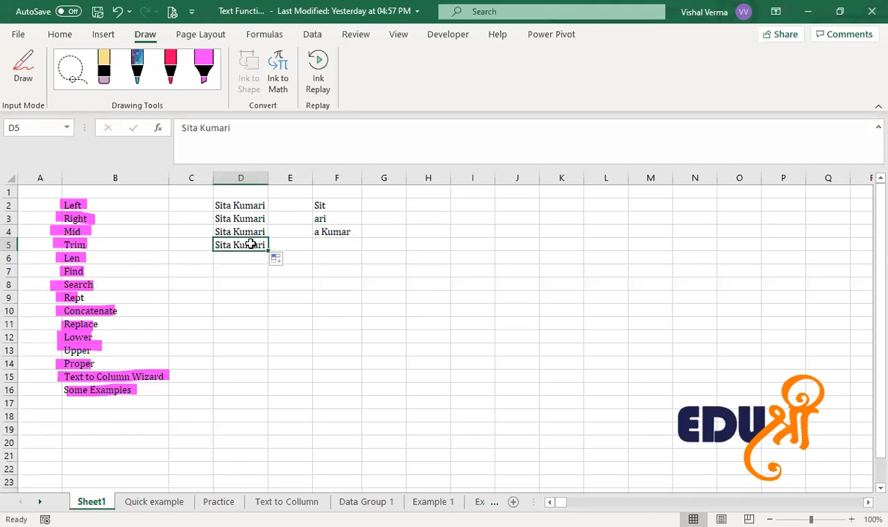
double_click(260, 245)
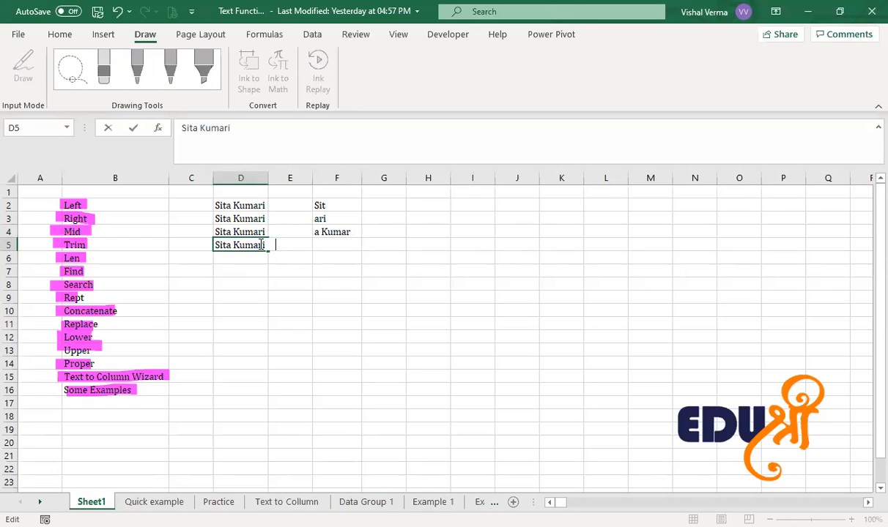
click(329, 320)
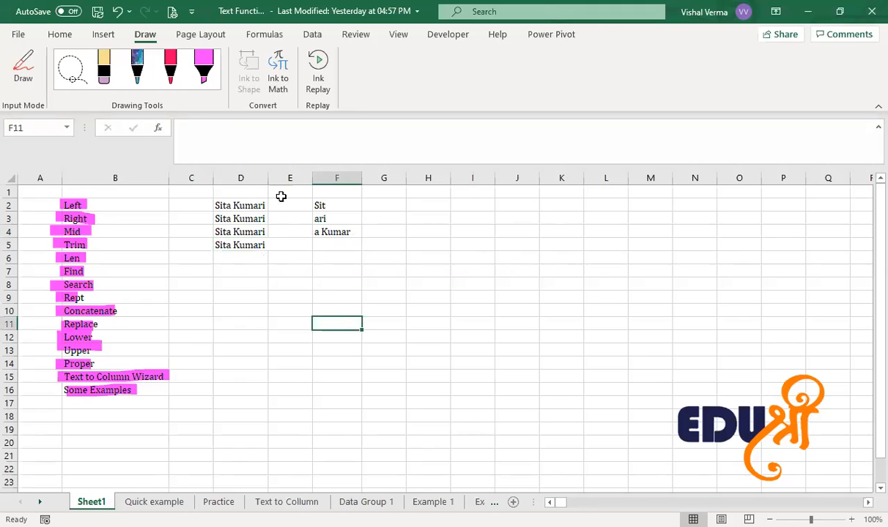
double_click(268, 178)
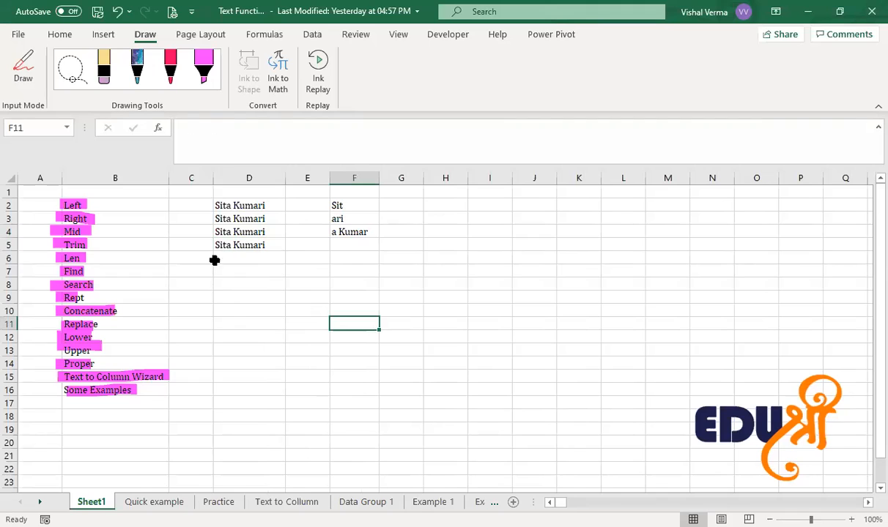
- Copy the sample name without extra spaces from cell D4 into D6
double_click(278, 246)
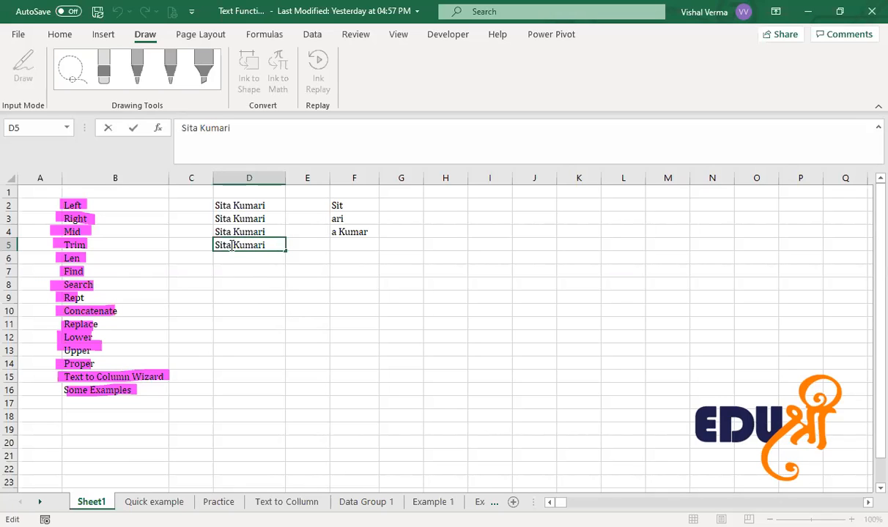
click(258, 228)
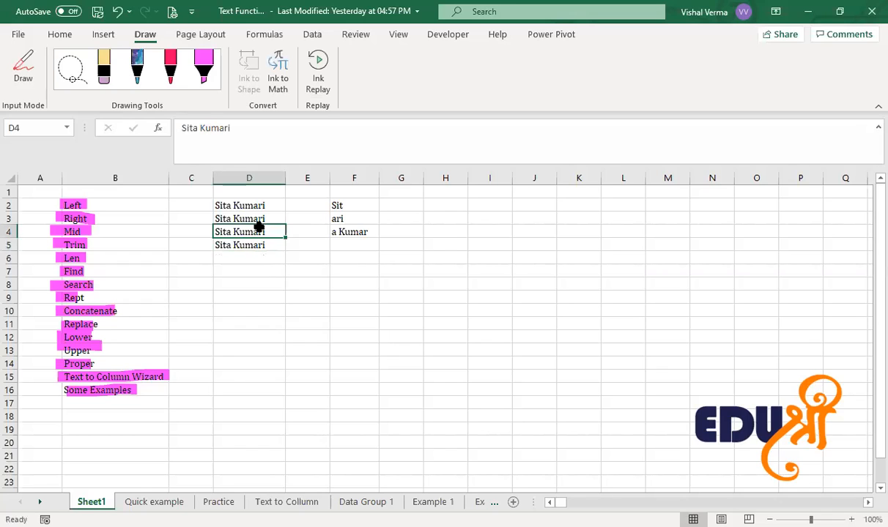
key(ctrl+c)
click(245, 259)
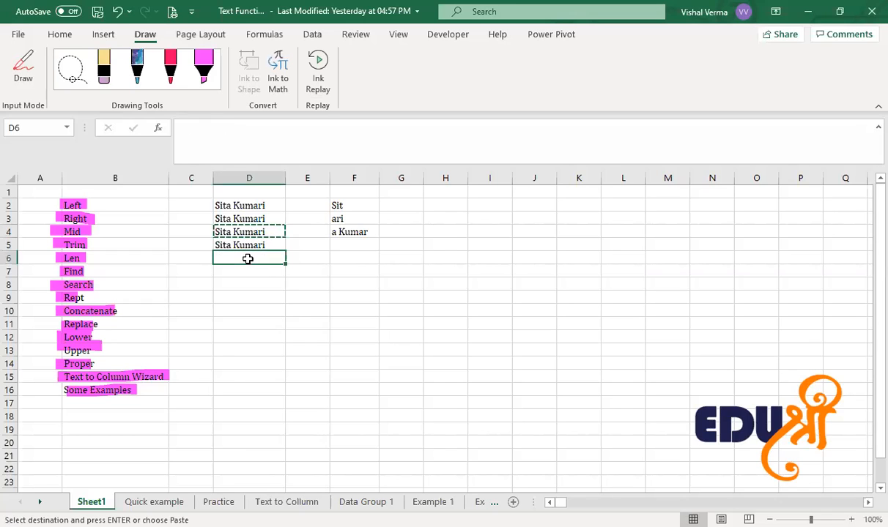
key(ctrl+v)
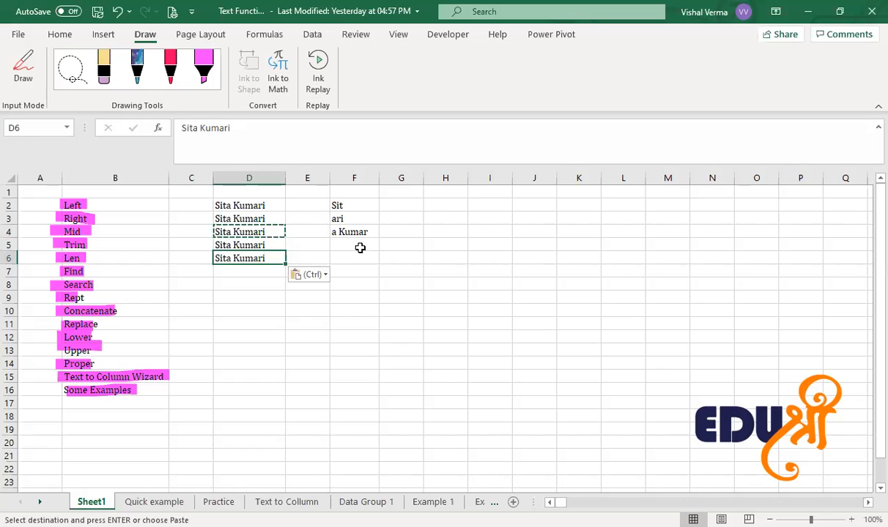
- Enter =LEN(D5) in cell F5 to count the characters of the name with trailing spaces
click(358, 246)
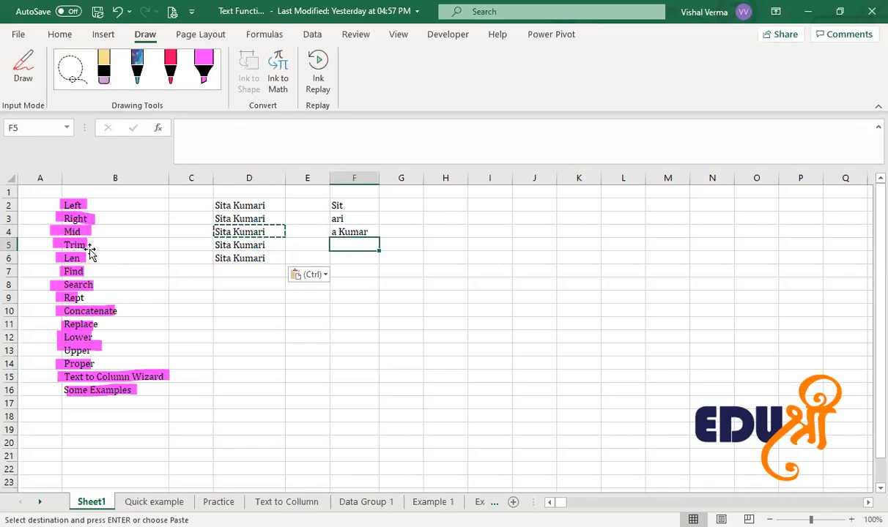
text(=)
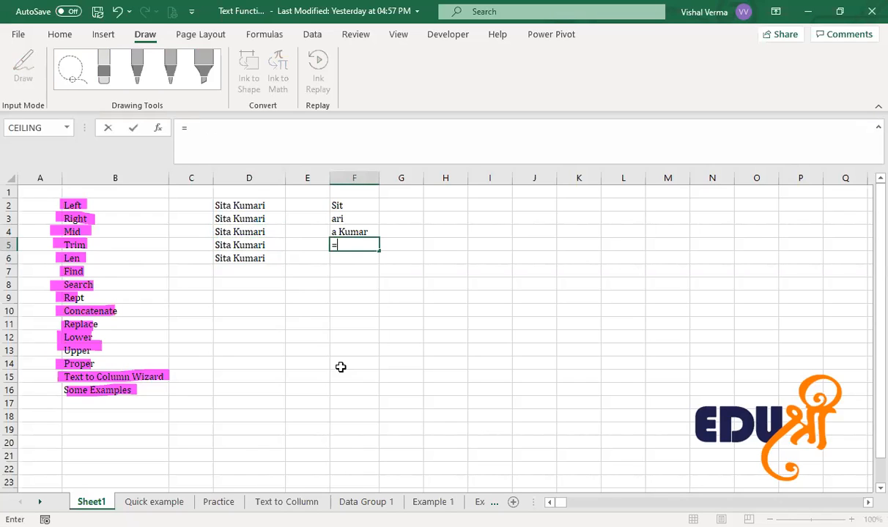
text(len)
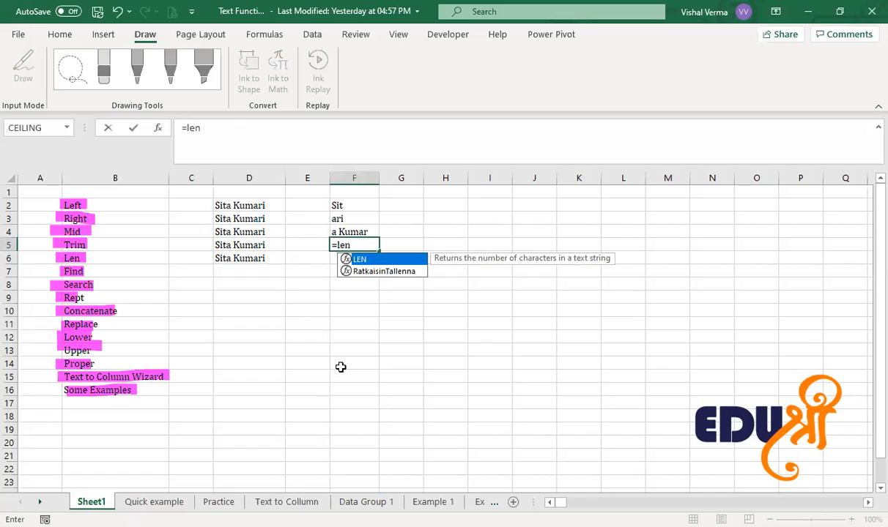
key(Tab)
click(269, 246)
text())
key(Return)
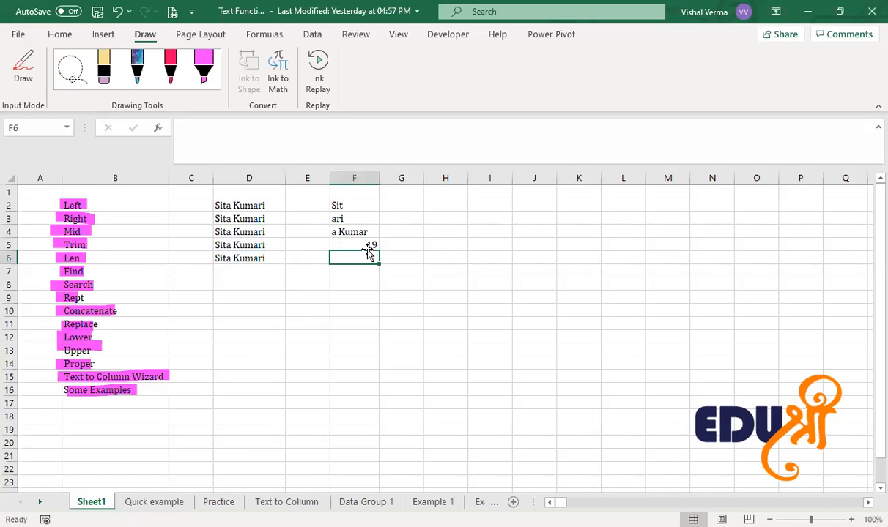
- Enter =LEN(D6) in cell F6 to count the characters of the name without extra spaces
text(=)
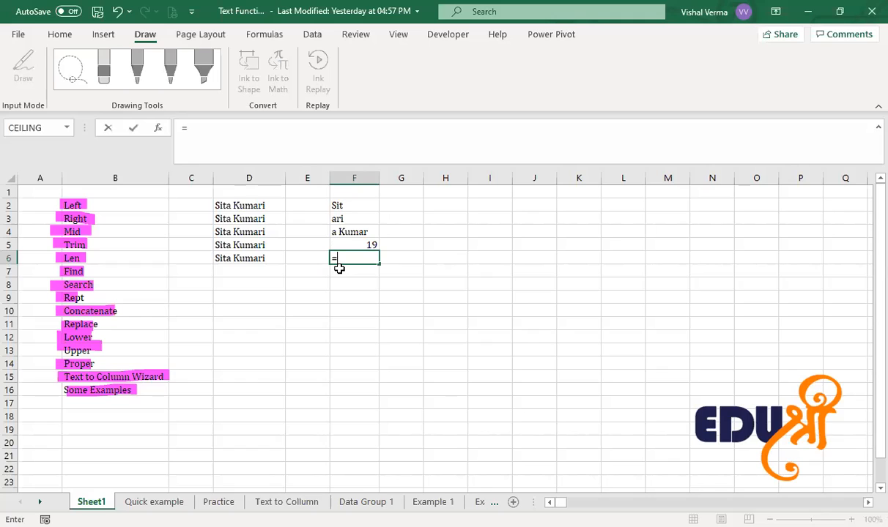
text(LEN()
click(261, 255)
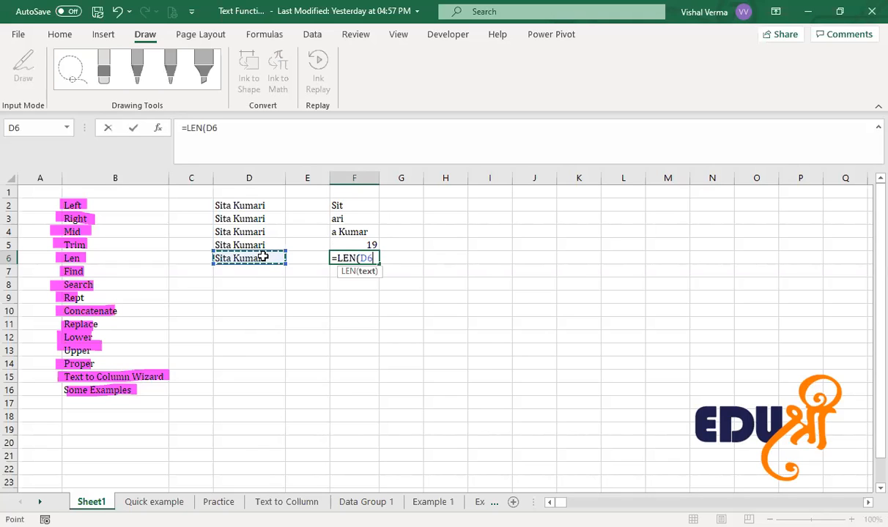
text())
key(Return)
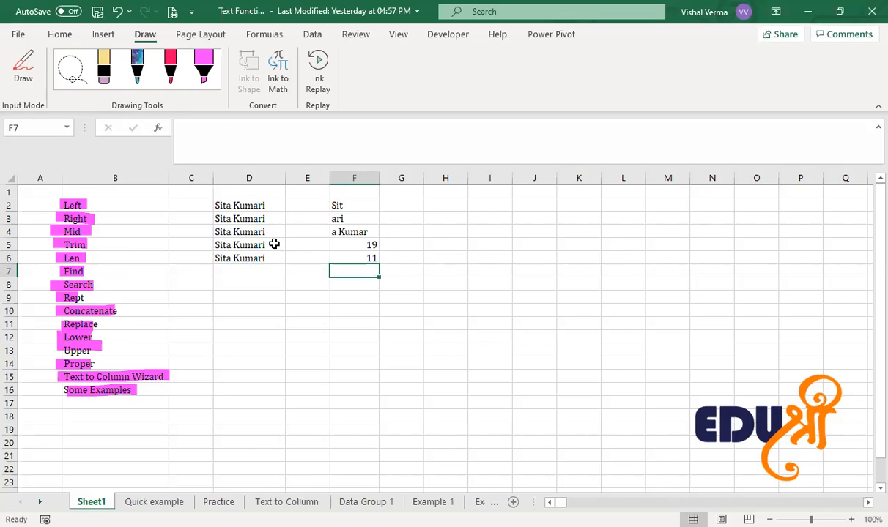
- Enter =TRIM(D5) in cell H5 to remove the extra spaces, and widen column H to fit the trimmed name
double_click(275, 245)
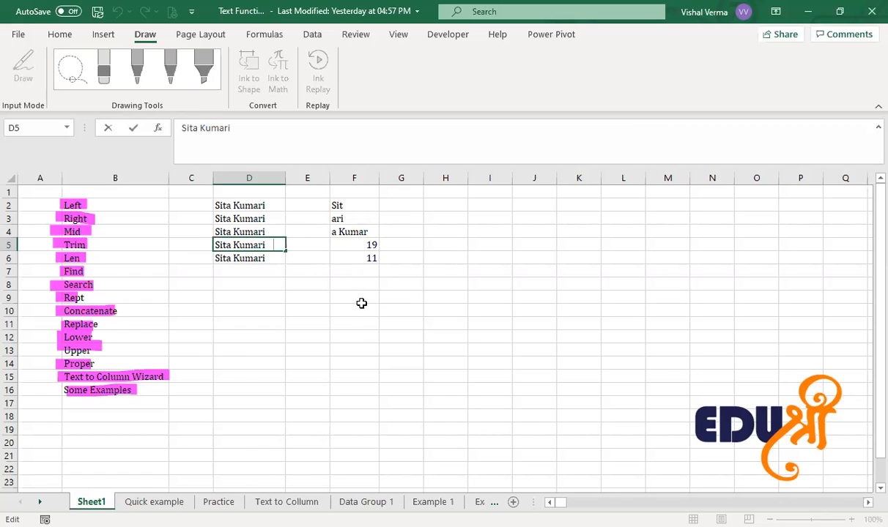
click(450, 246)
text(=)
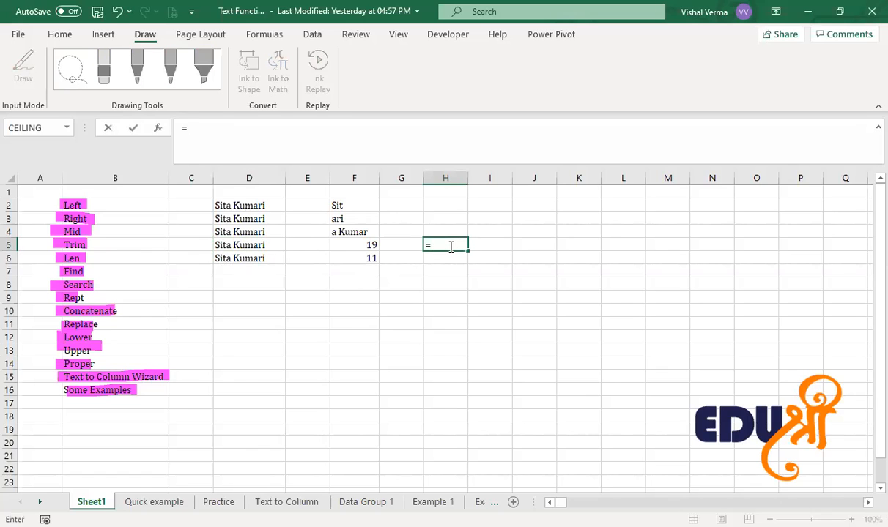
text(trim)
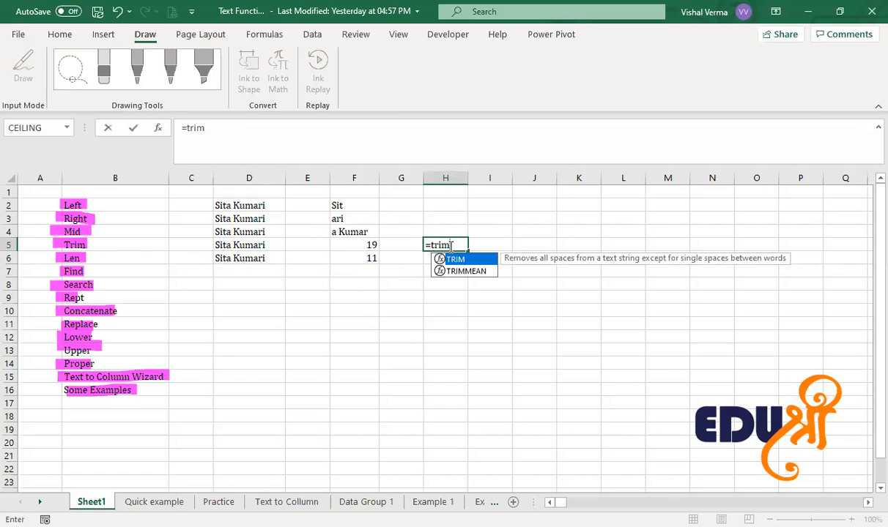
key(Tab)
click(265, 246)
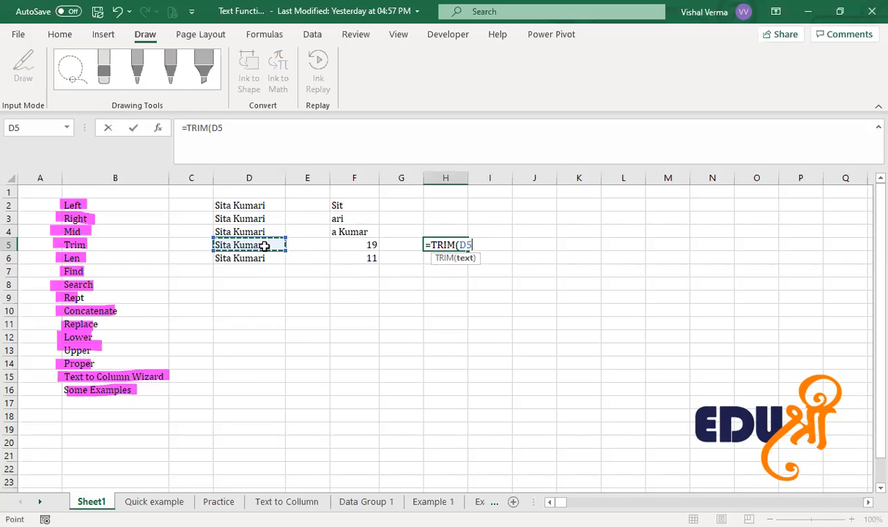
text())
key(Return)
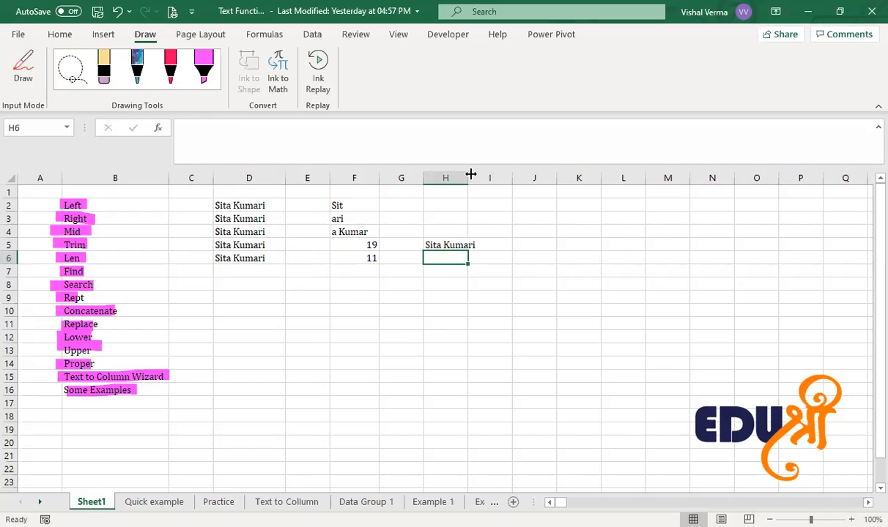
drag(468, 174, 478, 175)
- Enter =LEN(H5) in cell I5 to count the characters of the trimmed name
click(496, 245)
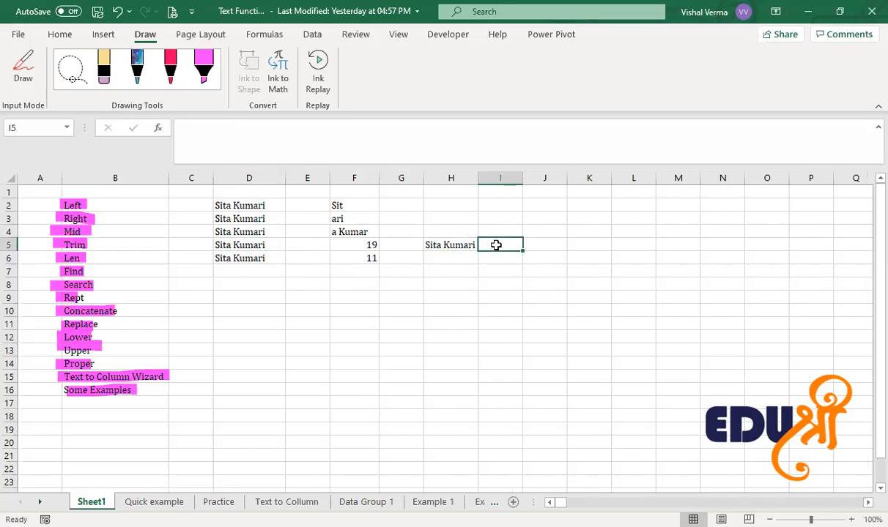
text(=)
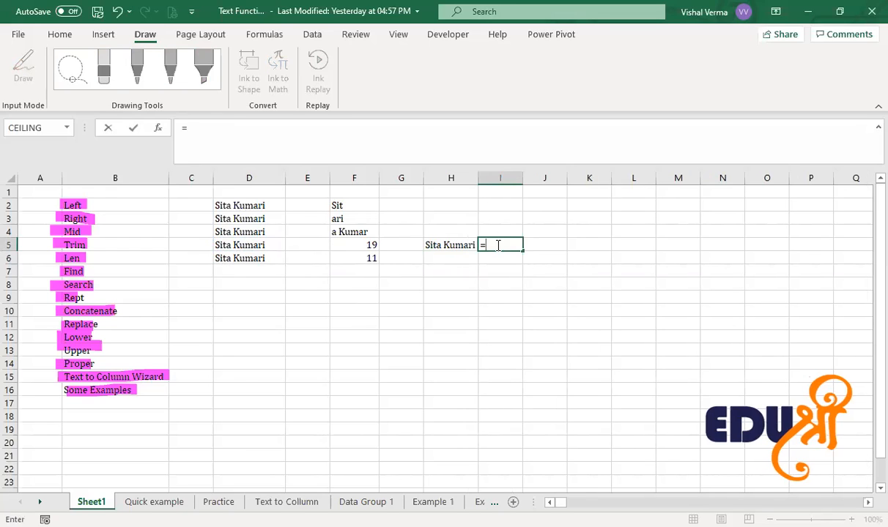
text(LEN()
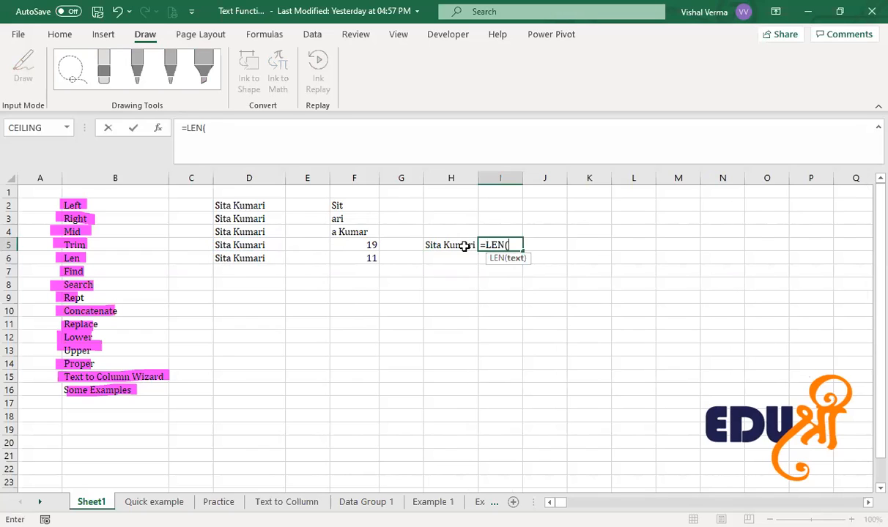
click(462, 245)
text())
key(Return)
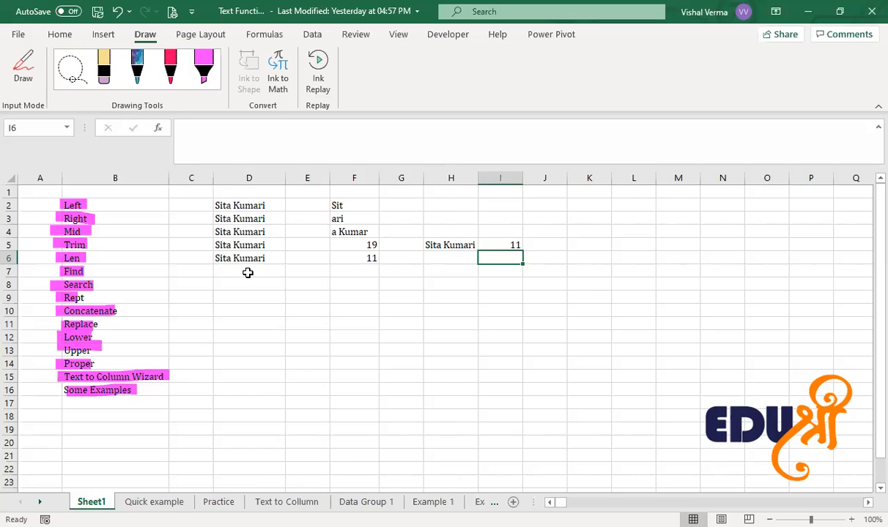
- Copy the sample name from cell D6 down into cell D7 for the Find example
click(361, 274)
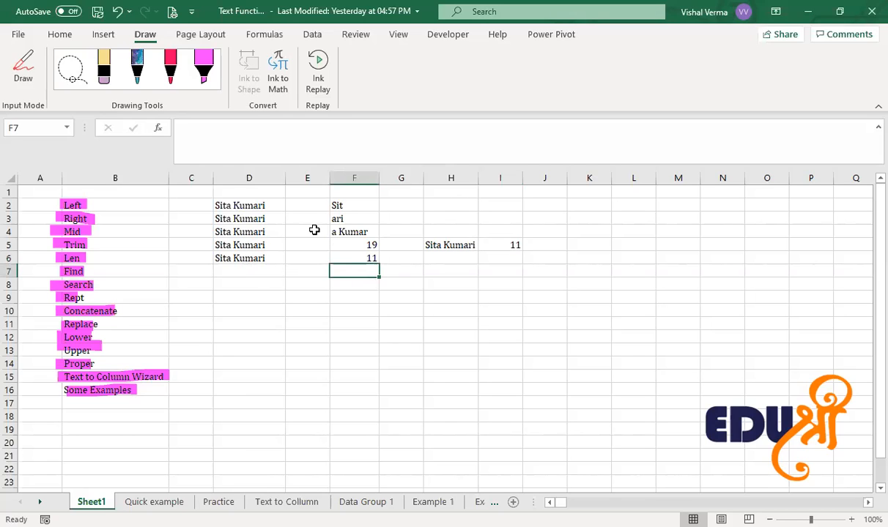
key(Down)
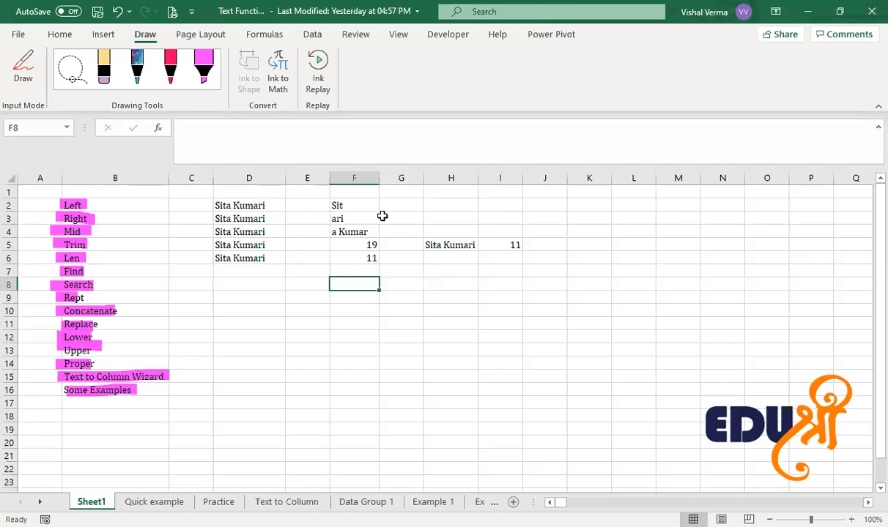
click(277, 274)
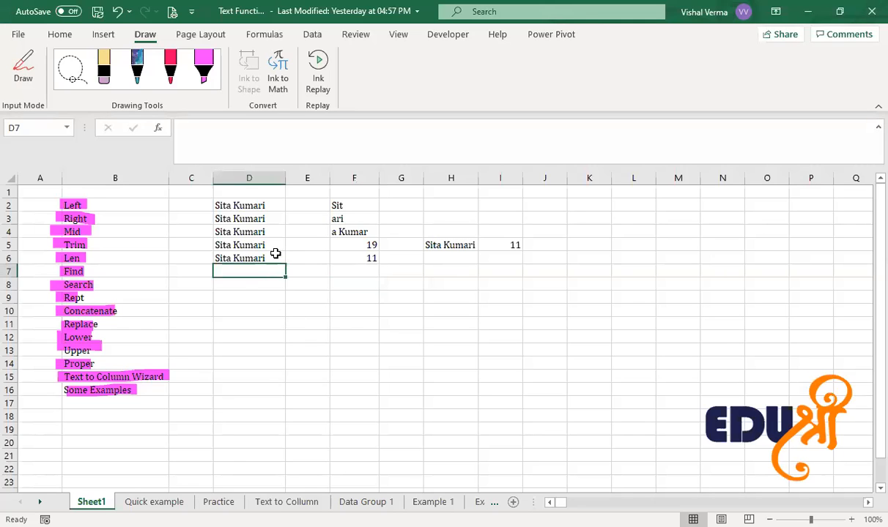
click(276, 254)
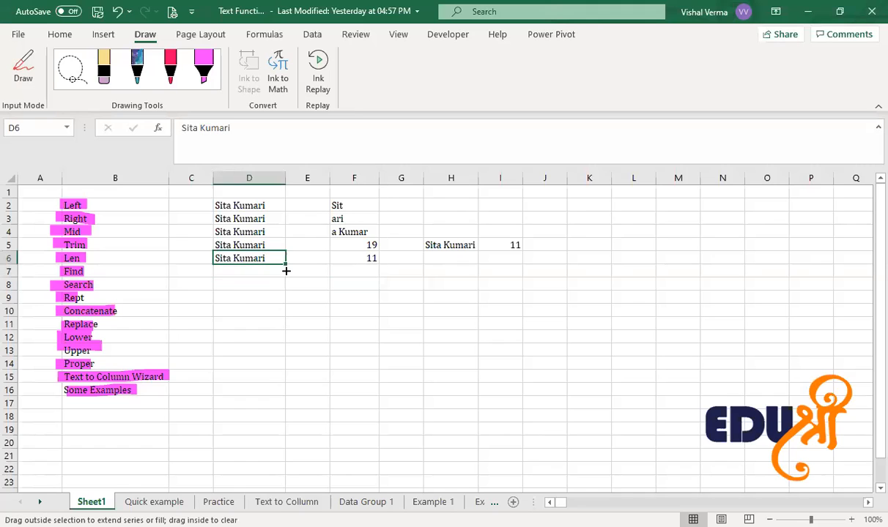
drag(285, 271, 285, 278)
- Enter =FIND(a,D7,2) in cell F7 to locate the letter a in the name, starting from character 2
click(360, 274)
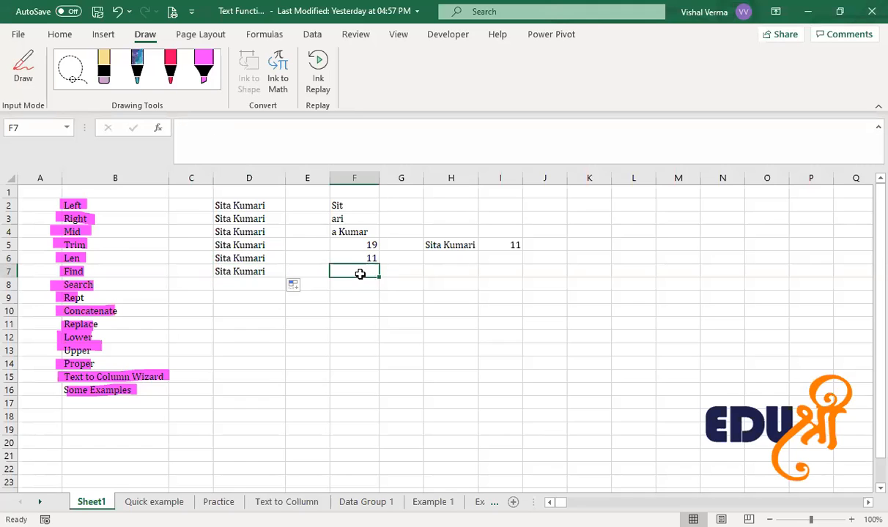
text(=f)
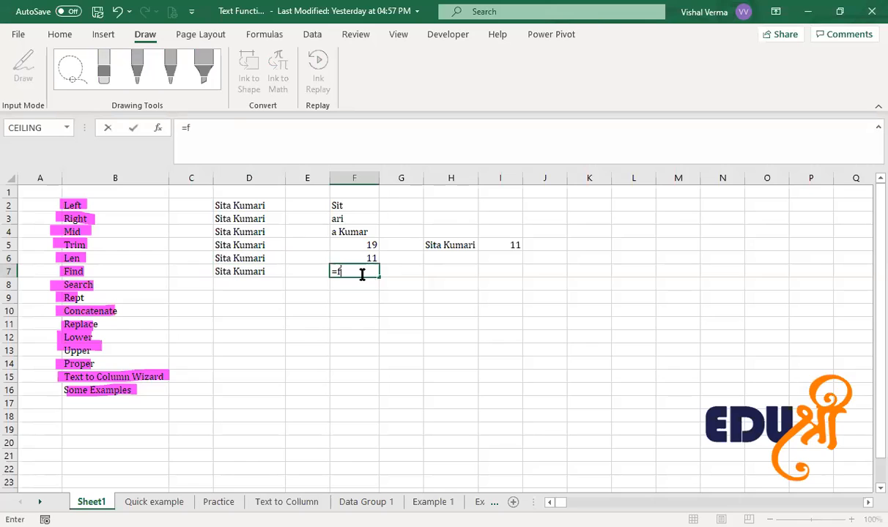
text(ind)
key(Tab)
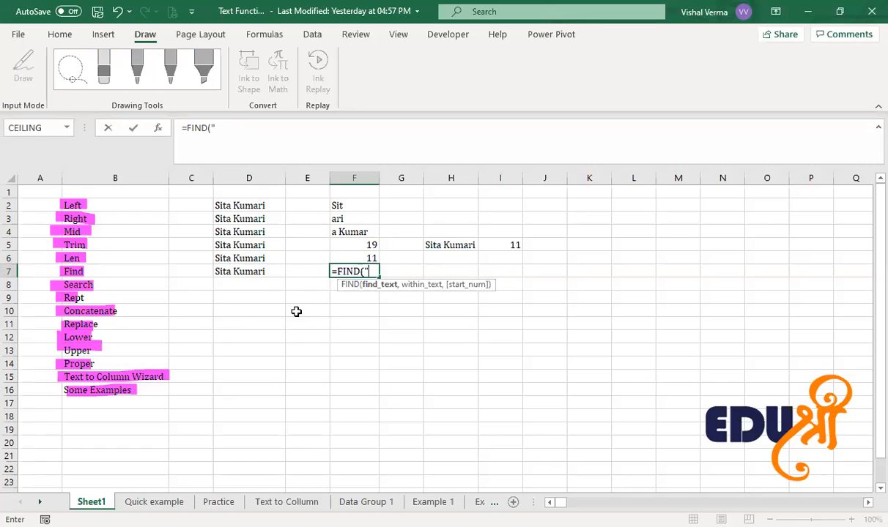
text(a")
key(BackSpace)
key(BackSpace)
text(a,)
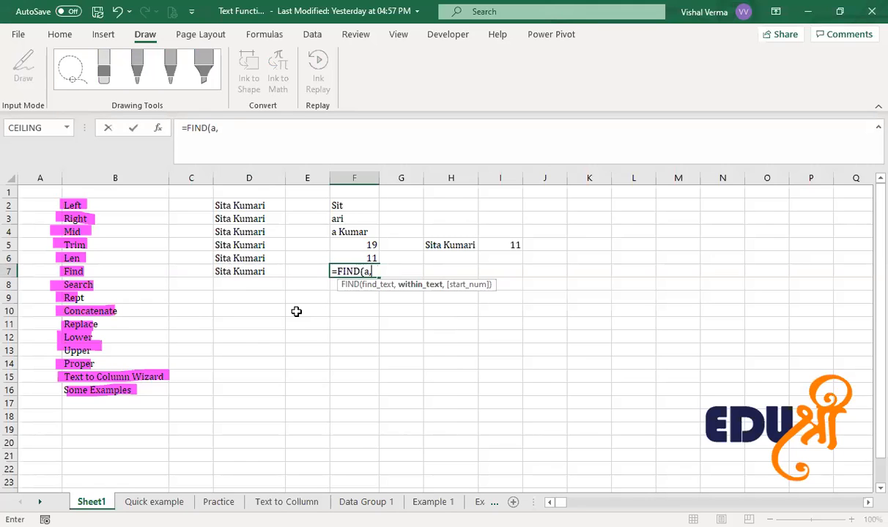
click(247, 271)
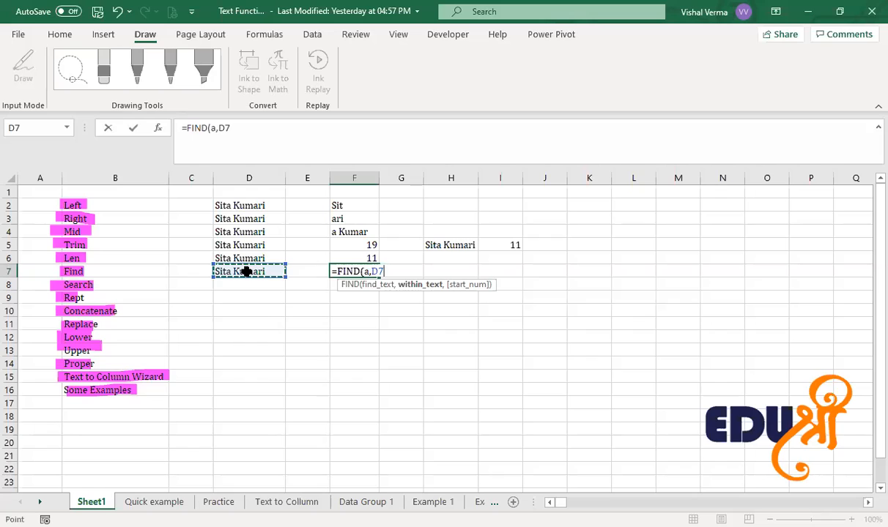
text(,2)
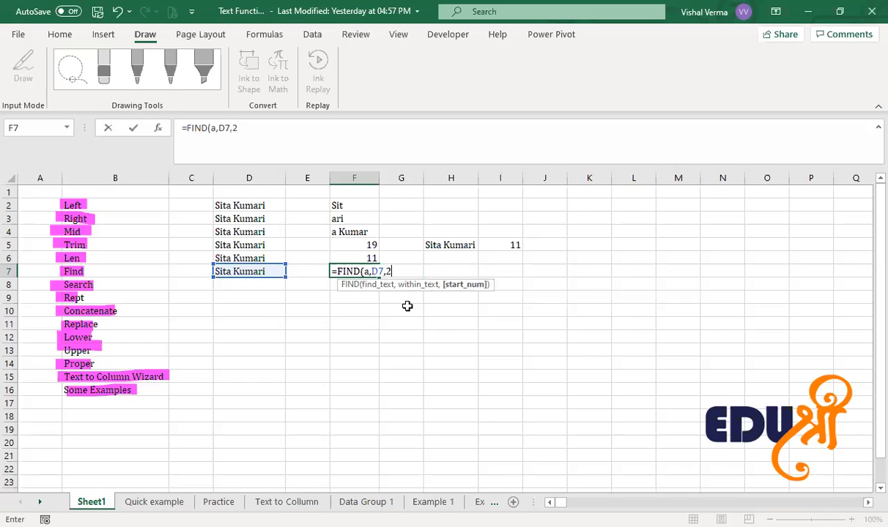
text())
key(Return)
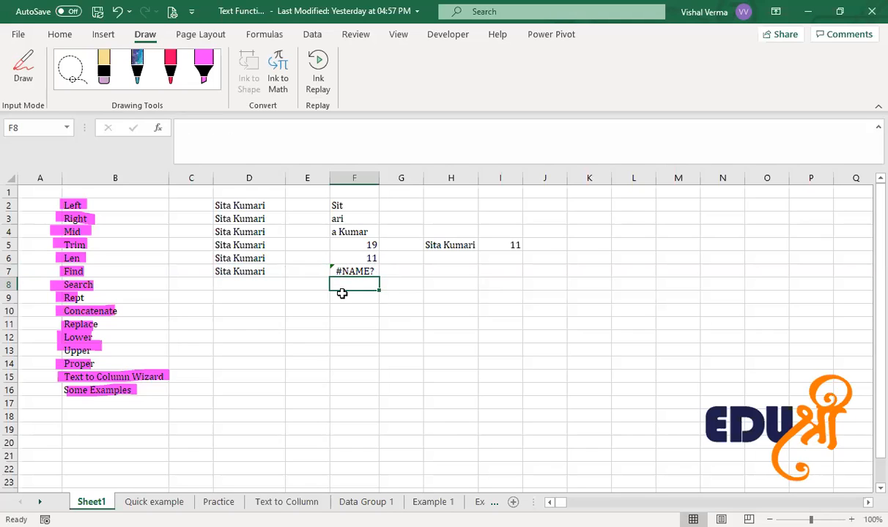
- Correct the formula in F7 to =FIND("a",D7,2) by enclosing the search letter in quotation marks
click(355, 269)
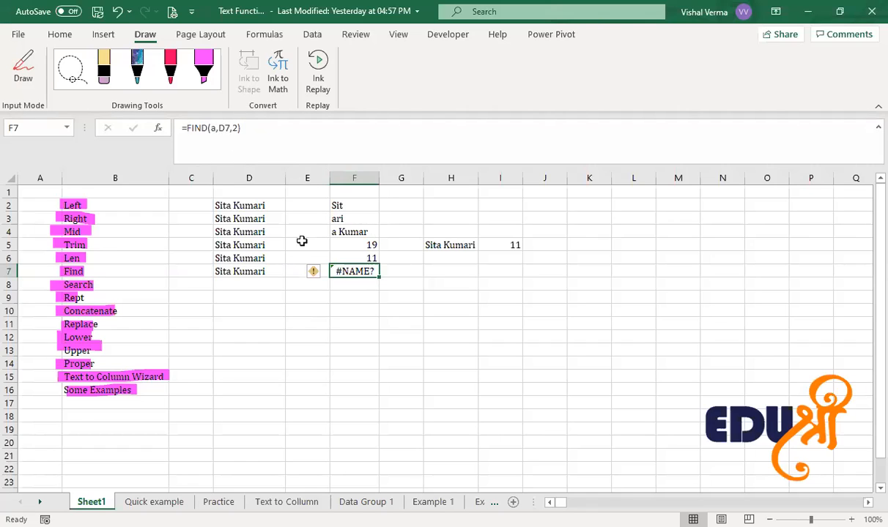
click(209, 128)
text(")
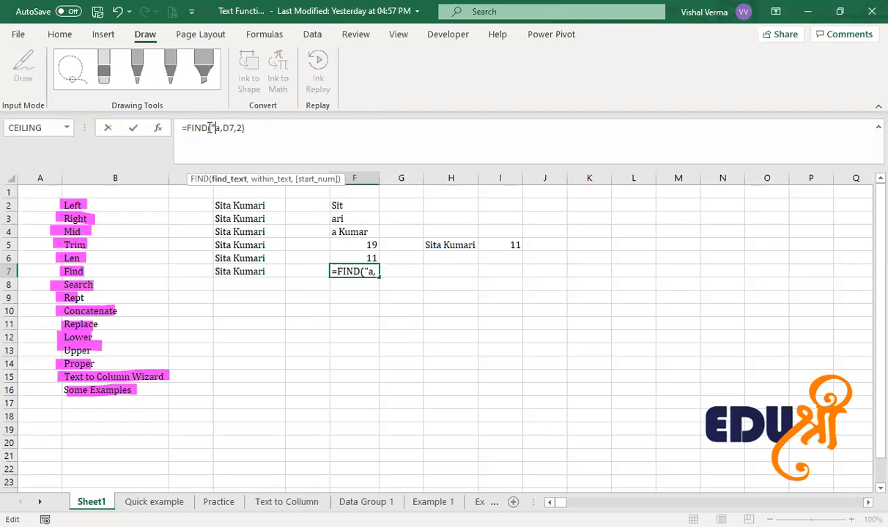
key(Right)
text(")
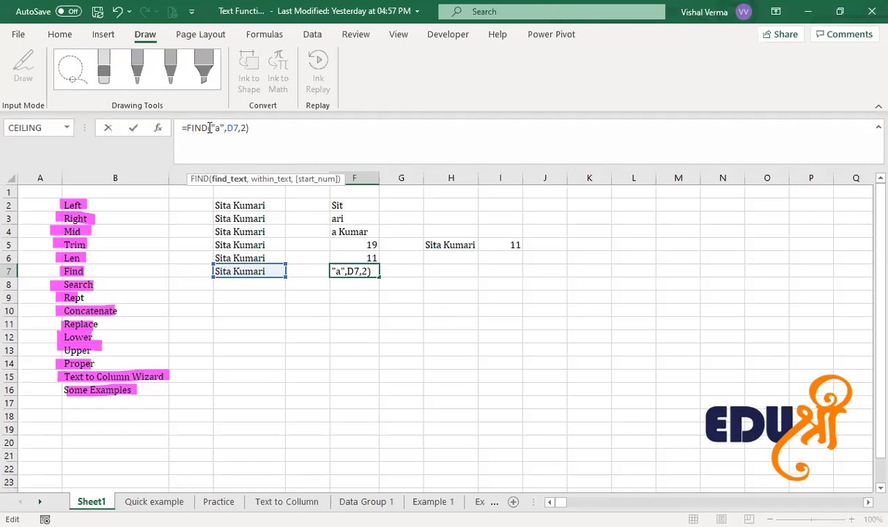
key(Return)
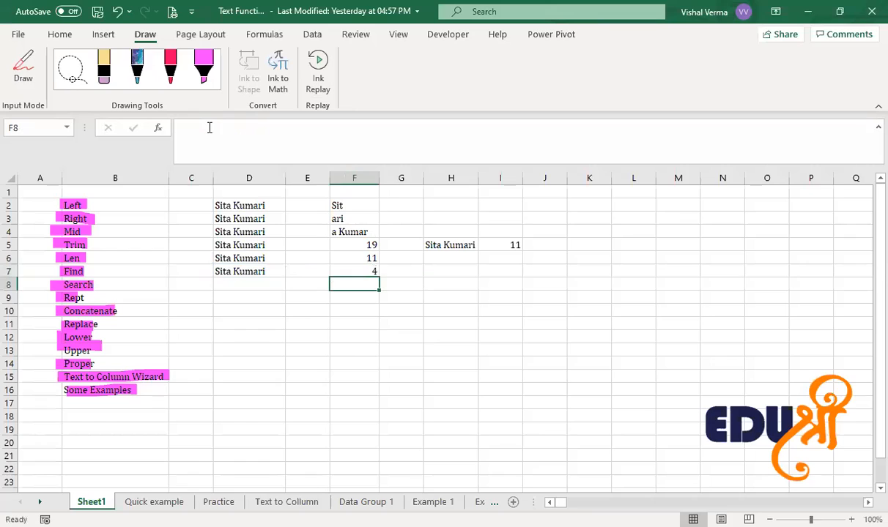
- Set the start position of the FIND formula in F7 to 5, making it =FIND("a",D7,5)
click(358, 271)
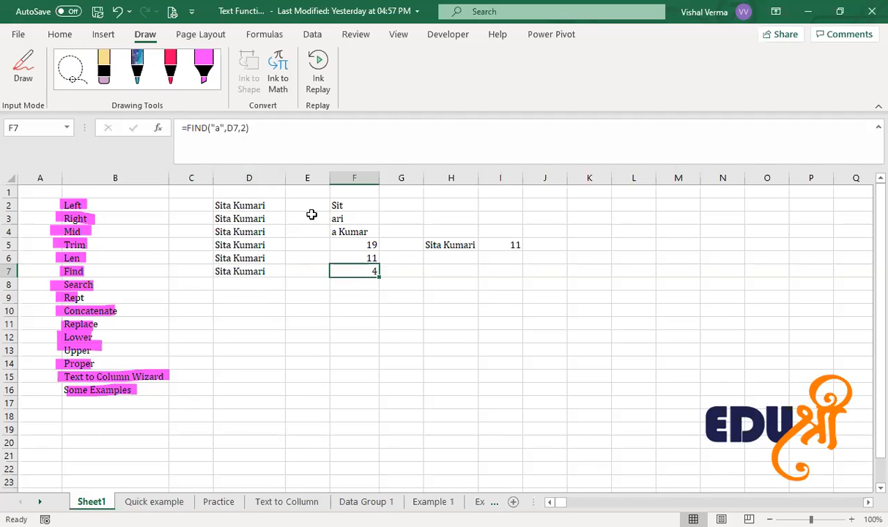
click(248, 127)
key(BackSpace)
text(5)
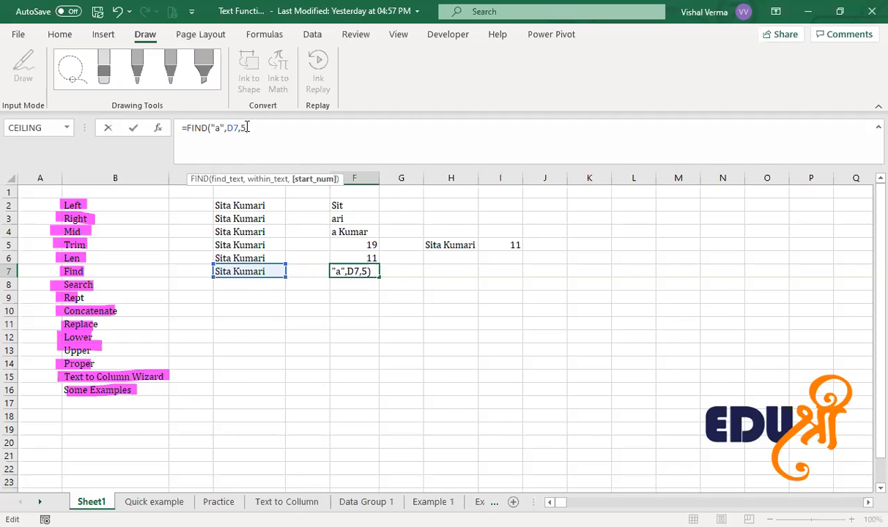
key(Return)
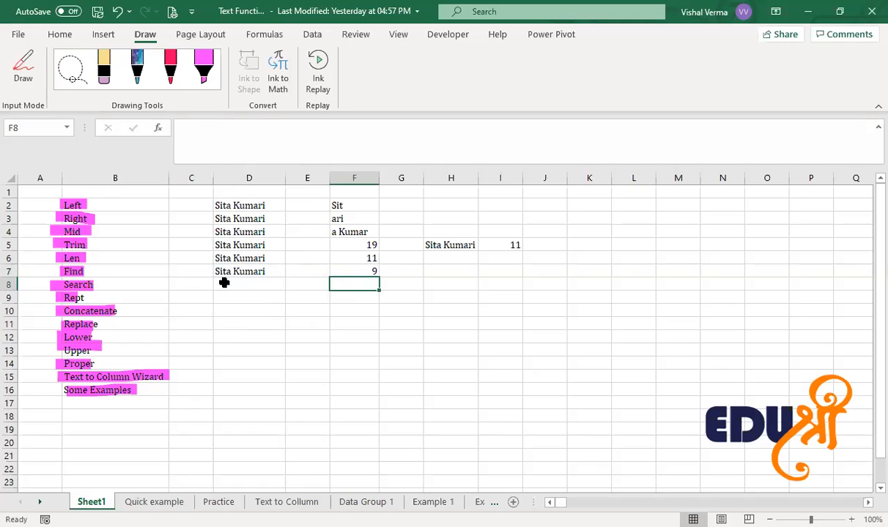
- Copy the sample name from cell D7 down into cell D8 for the Search example
click(345, 272)
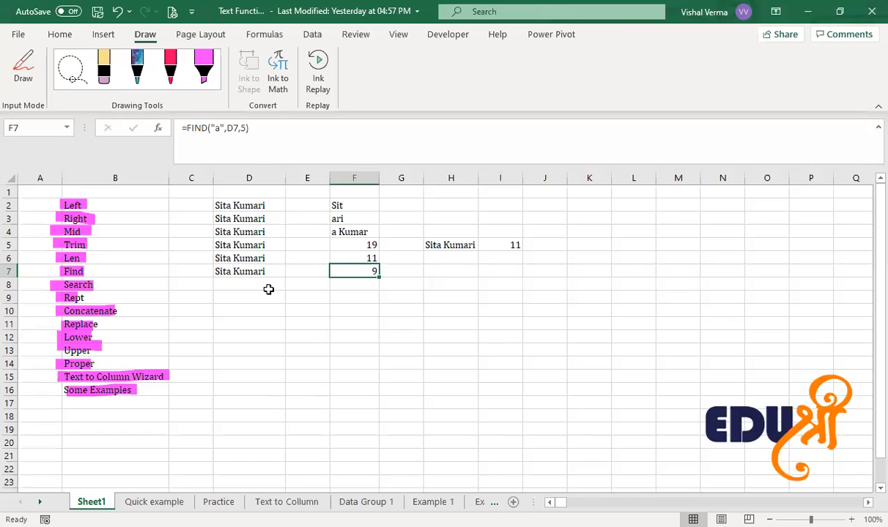
click(266, 287)
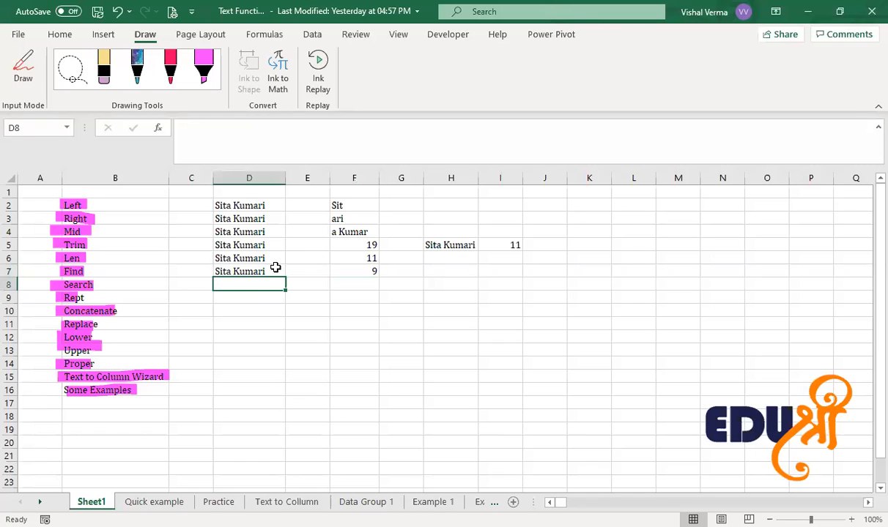
click(273, 269)
drag(289, 279, 284, 287)
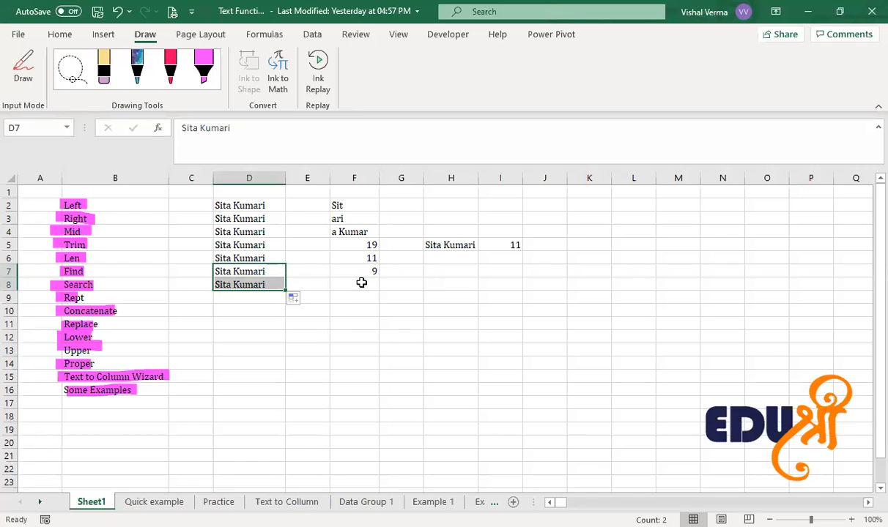
- Enter =SEARCH("a",D8,5) in cell F8 to locate the letter a in the name, starting from character 5
click(361, 283)
text(=)
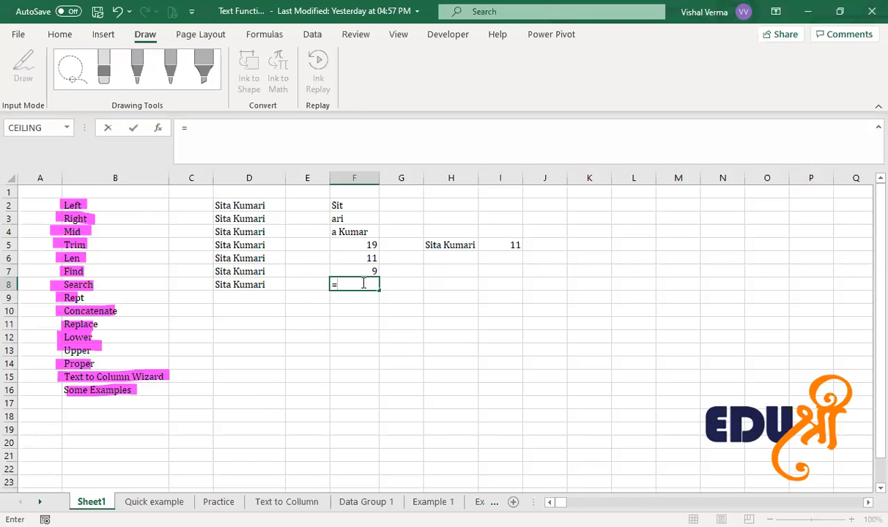
text(sear)
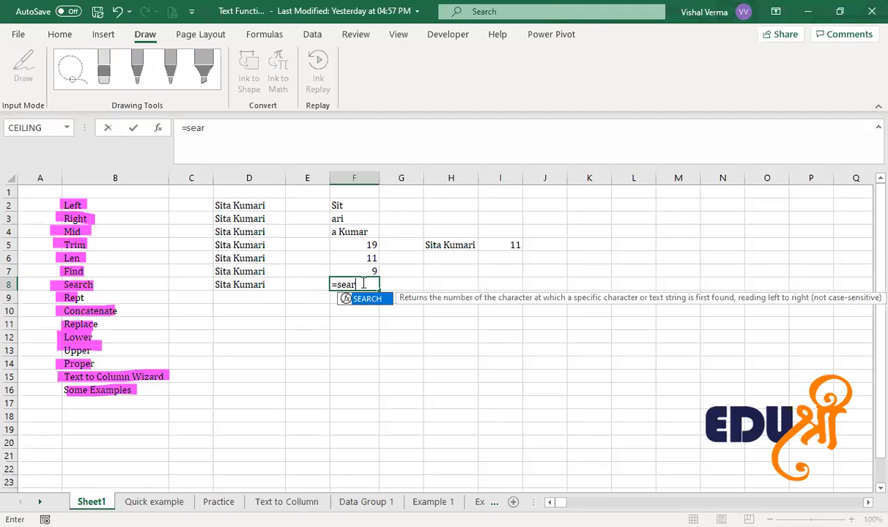
key(Tab)
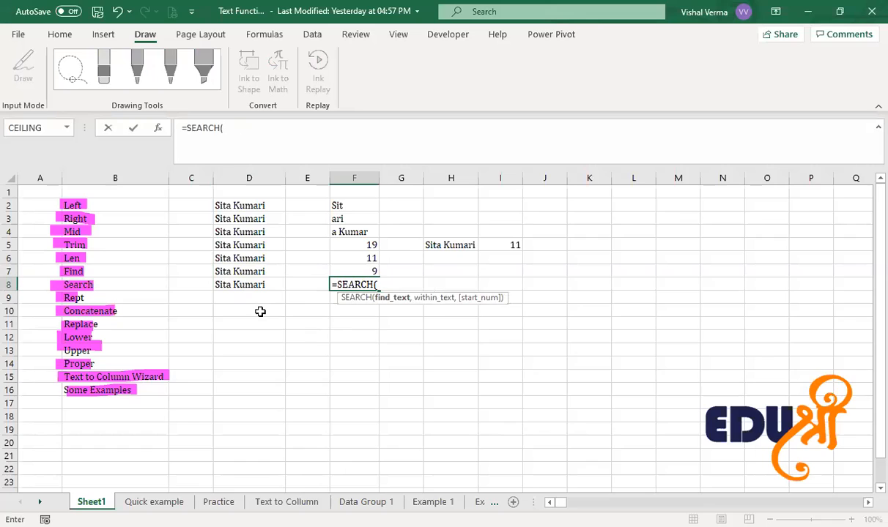
text("a",)
click(226, 284)
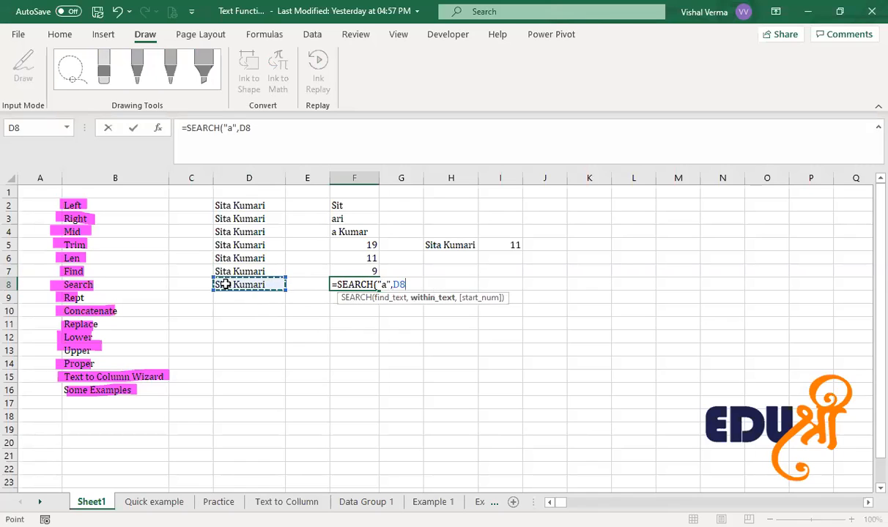
text(,5)
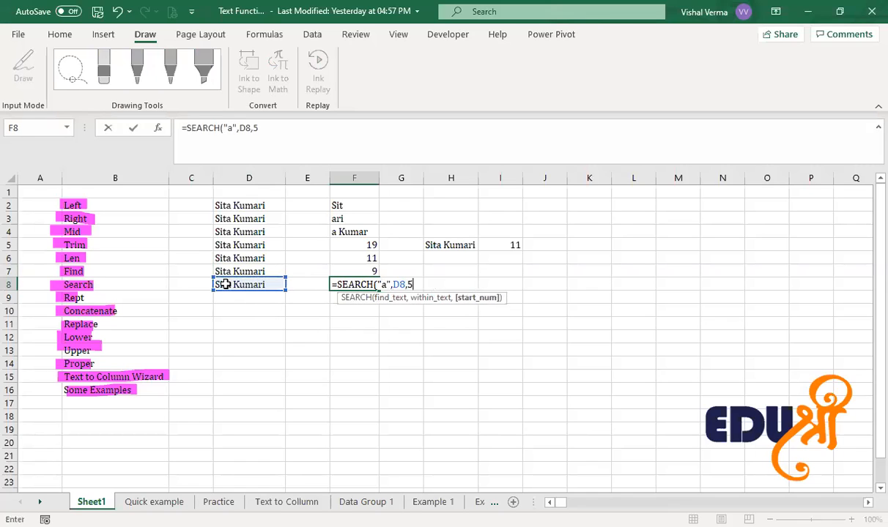
text())
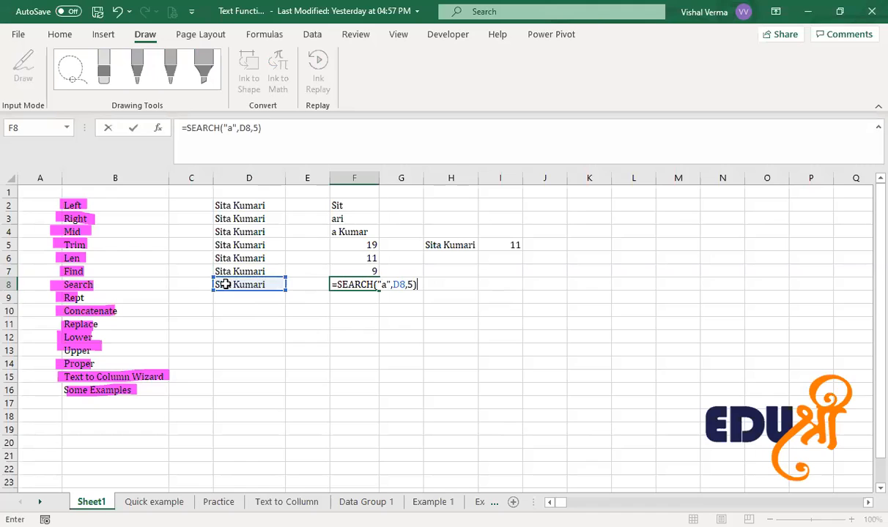
key(Return)
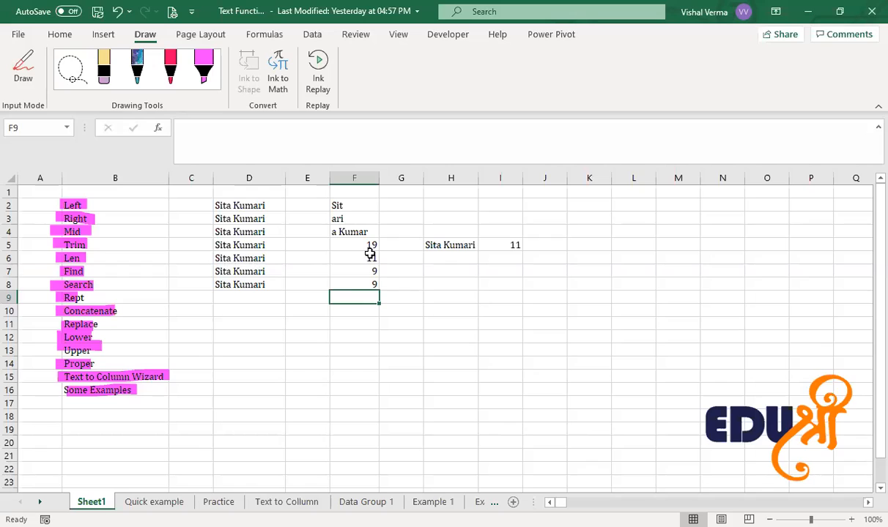
- Change the search letter in the FIND formula in F7 to uppercase "A" and compare it with the SEARCH formula in F8
click(357, 269)
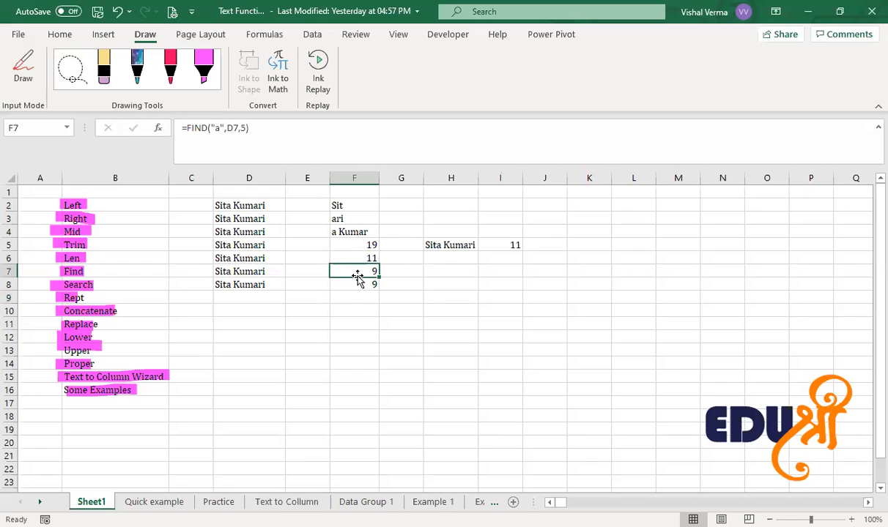
click(352, 287)
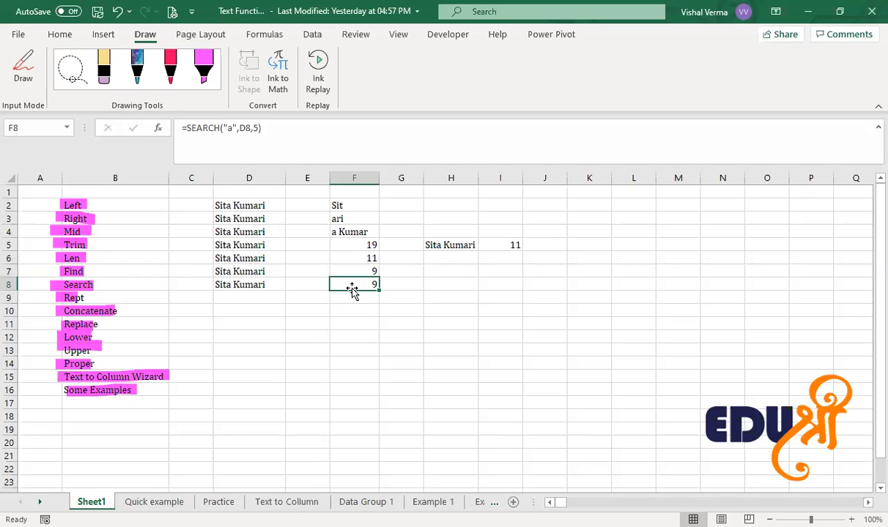
click(351, 272)
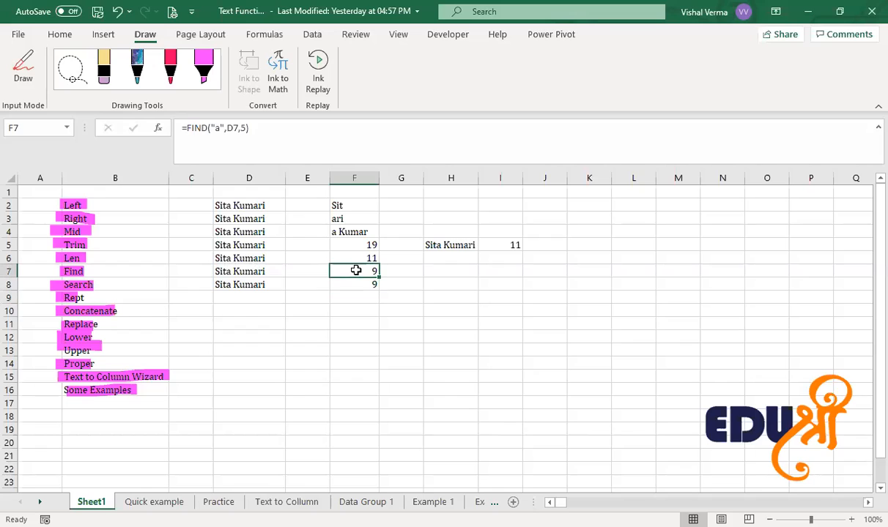
double_click(219, 129)
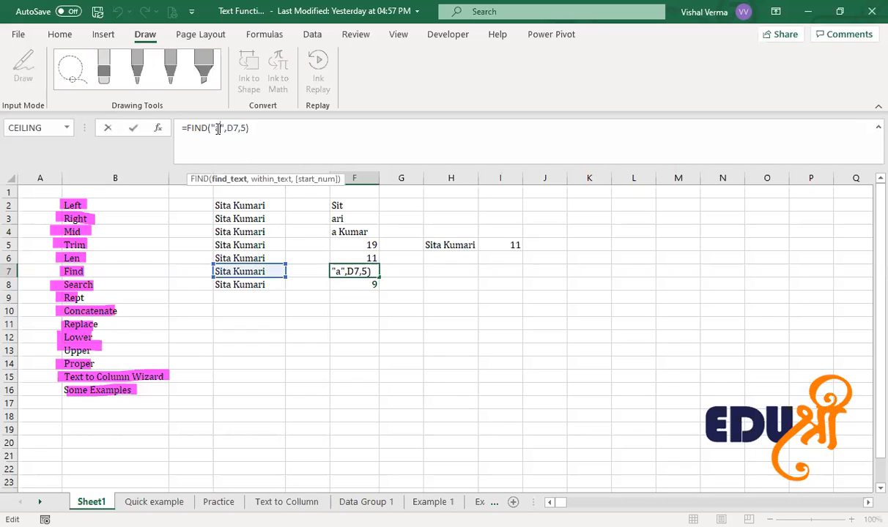
text(A)
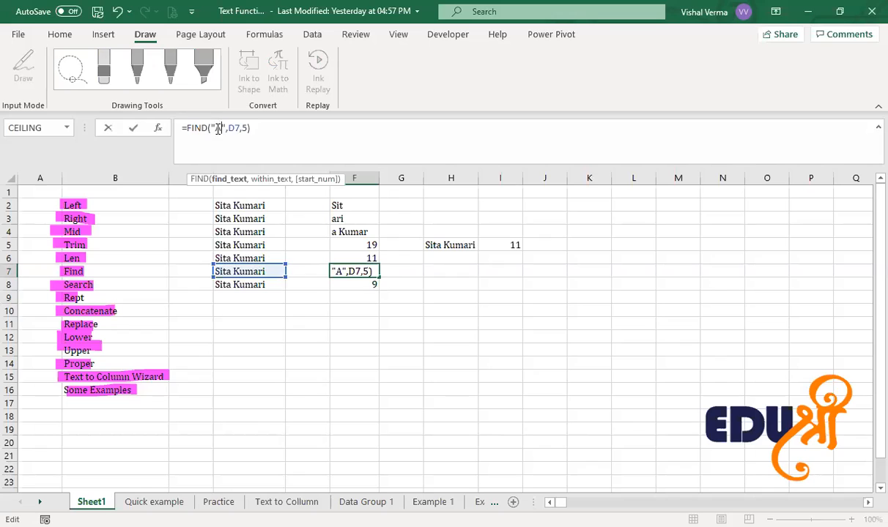
key(Return)
click(370, 272)
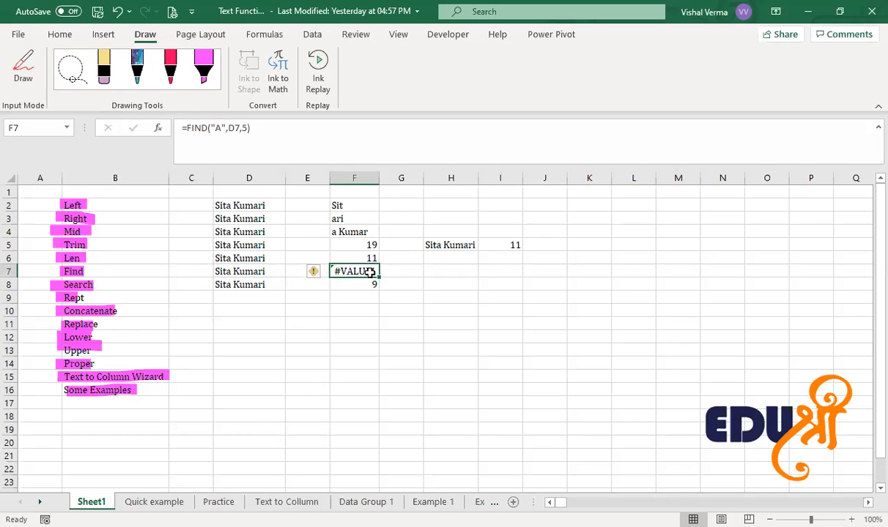
click(353, 288)
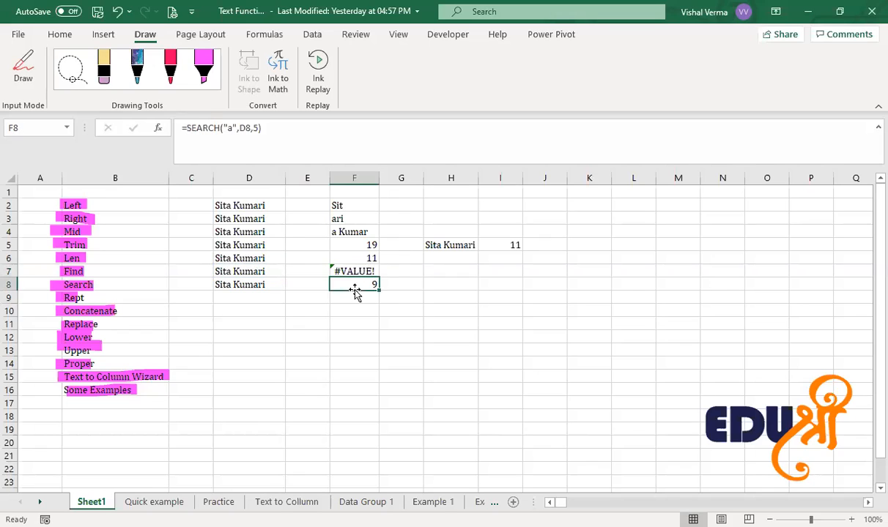
- Change the search letter in the SEARCH formula in F8 to uppercase "A" and compare it with the FIND formula in F7
click(233, 133)
key(BackSpace)
text(A)
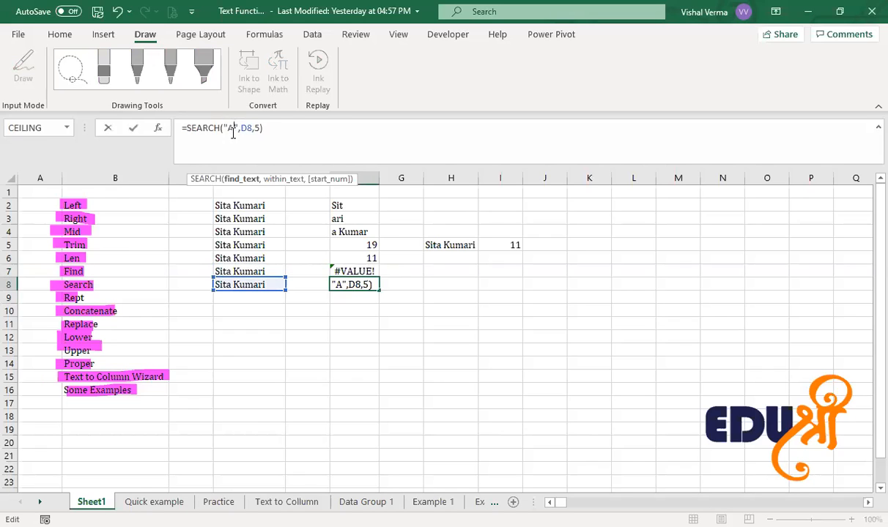
key(Return)
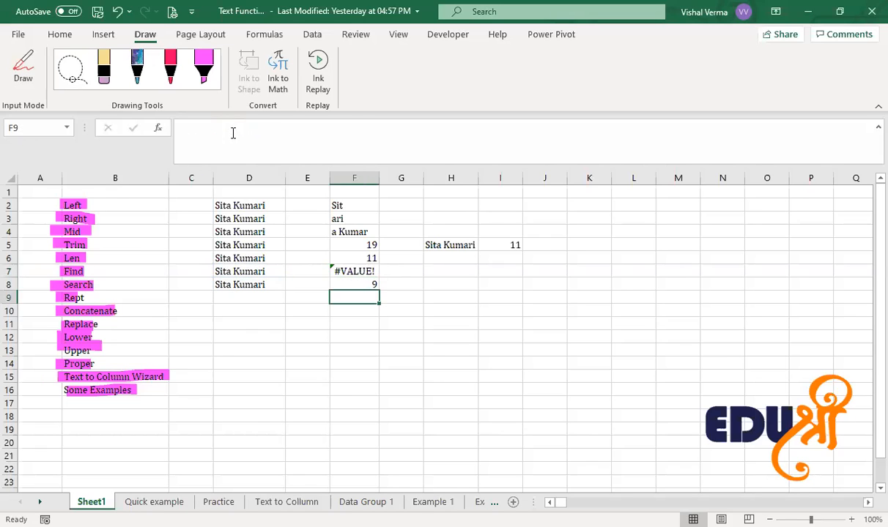
click(369, 283)
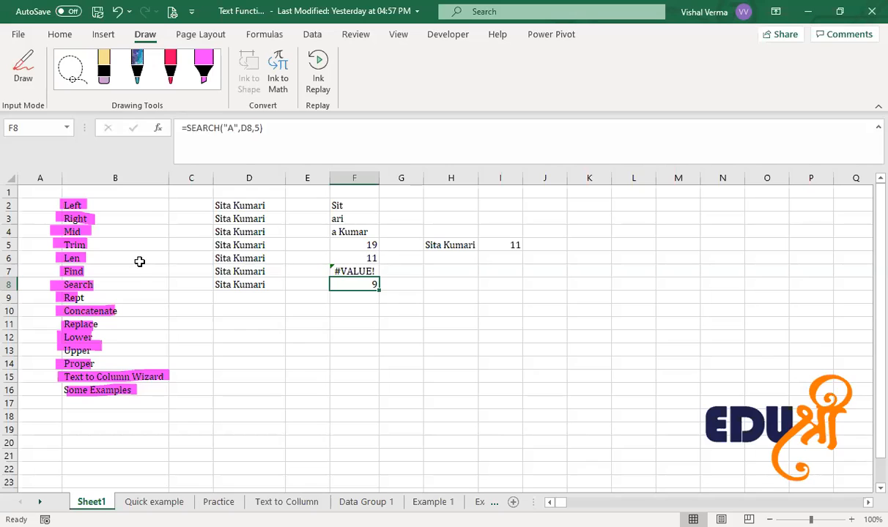
click(353, 271)
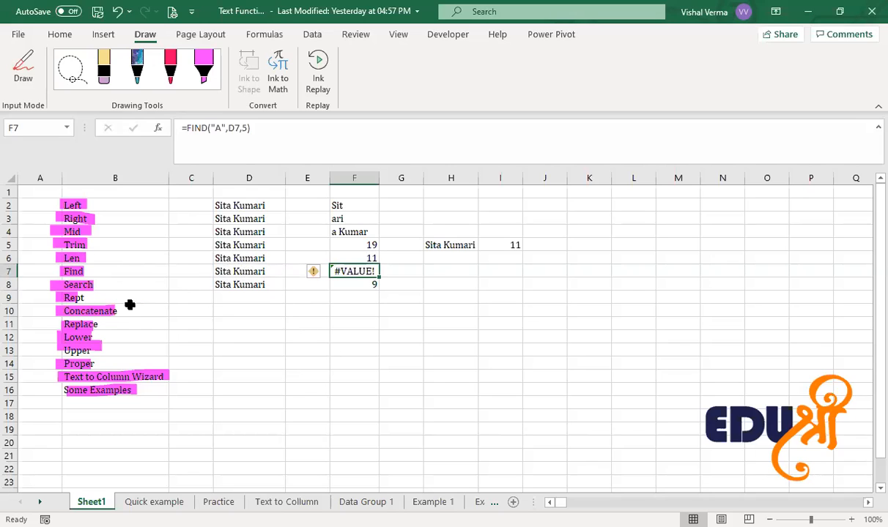
- Enter the sample first name in cell D9 for the Rept example
click(252, 301)
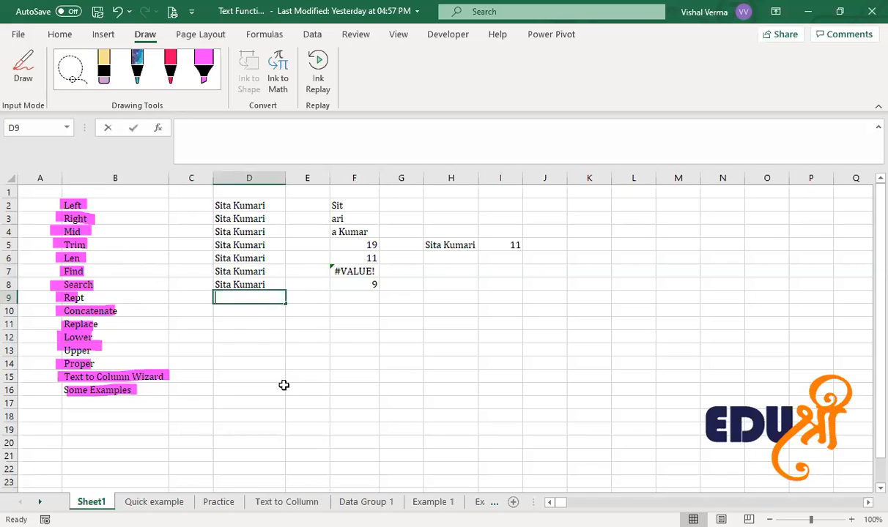
text(Sita)
key(Tab)
key(Tab)
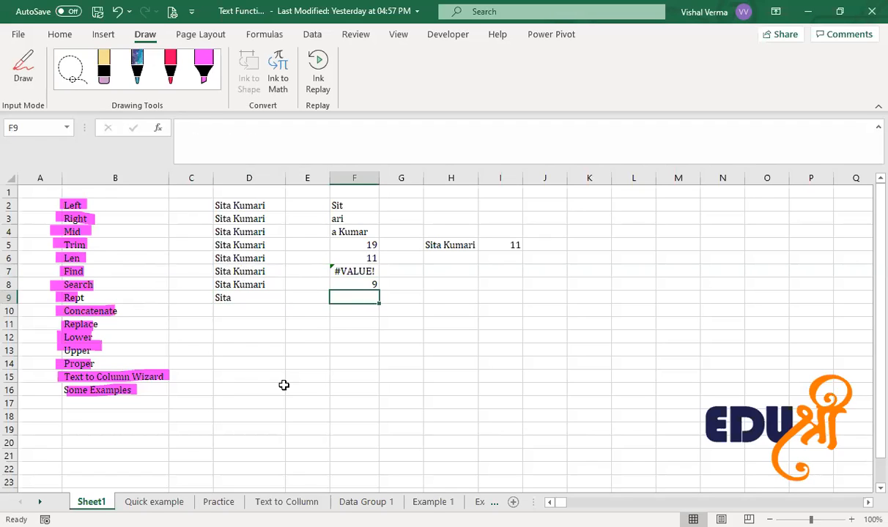
- Enter =REPT(D9,3) in cell F9 to repeat the first name three times
text(=)
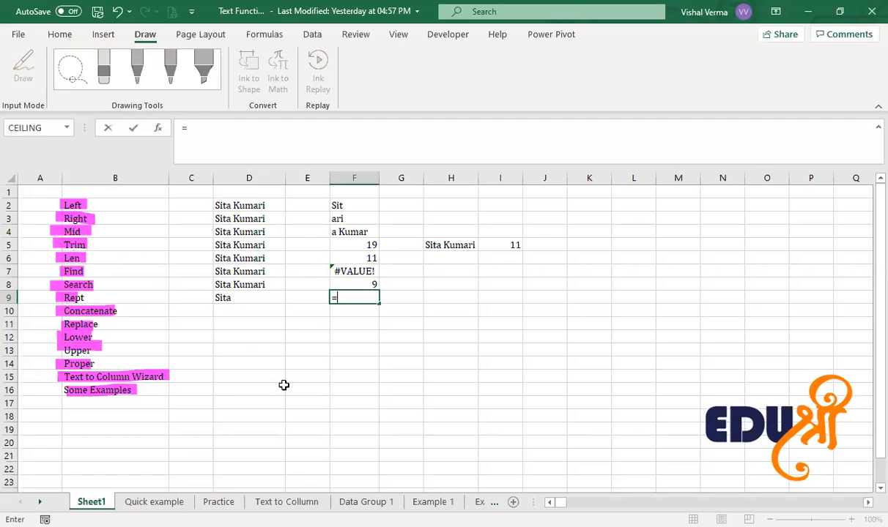
text(rpt)
key(BackSpace)
key(BackSpace)
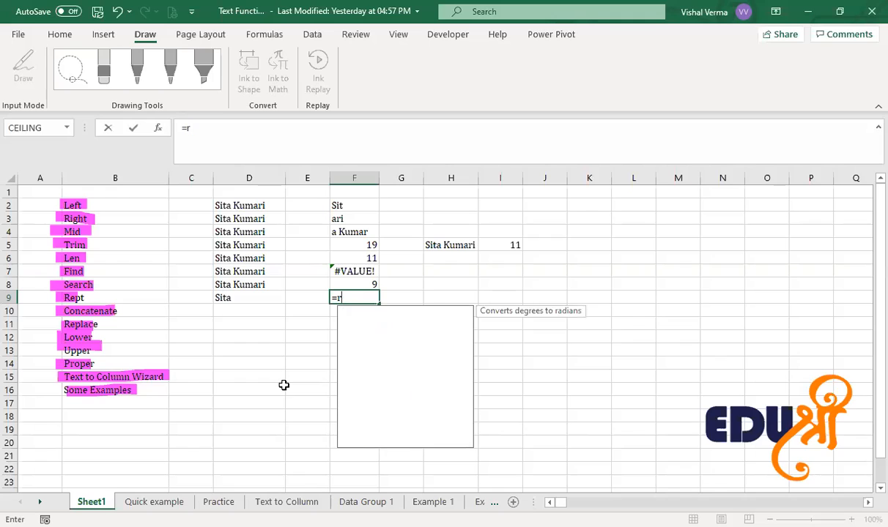
text(et)
key(BackSpace)
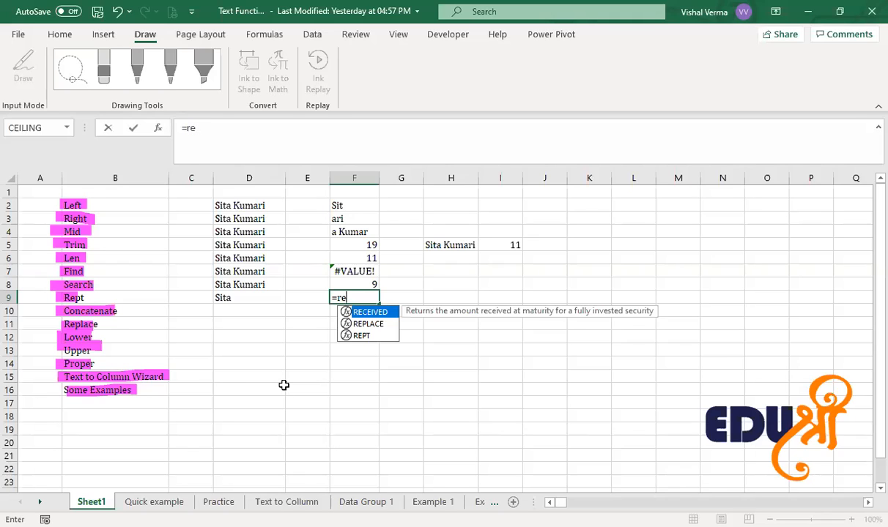
key(Down)
key(Down)
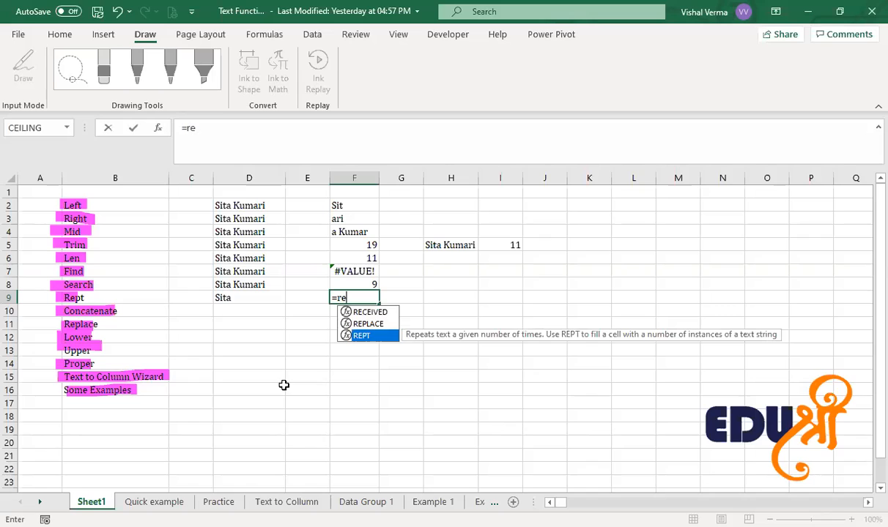
key(Tab)
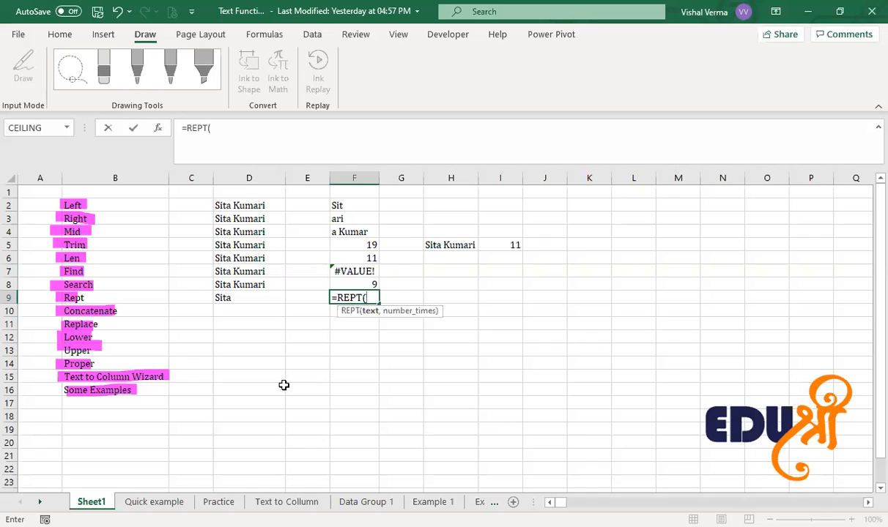
click(257, 298)
text(,)
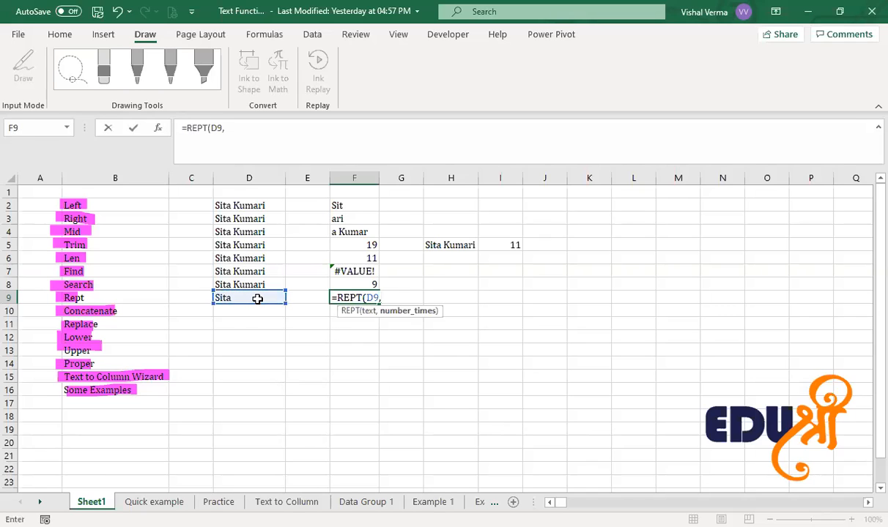
text(3))
key(Return)
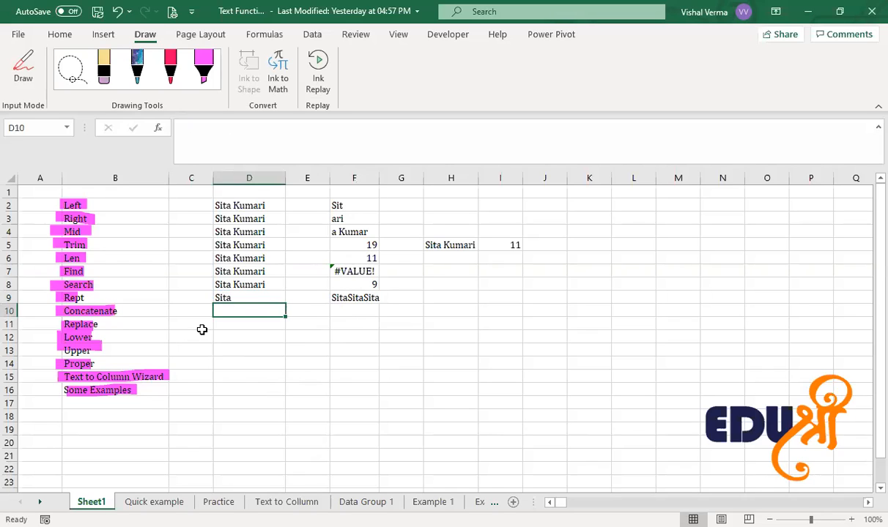
- Enter the sample first name in D10 and the last name in E10 for the Concatenate example
text(ta)
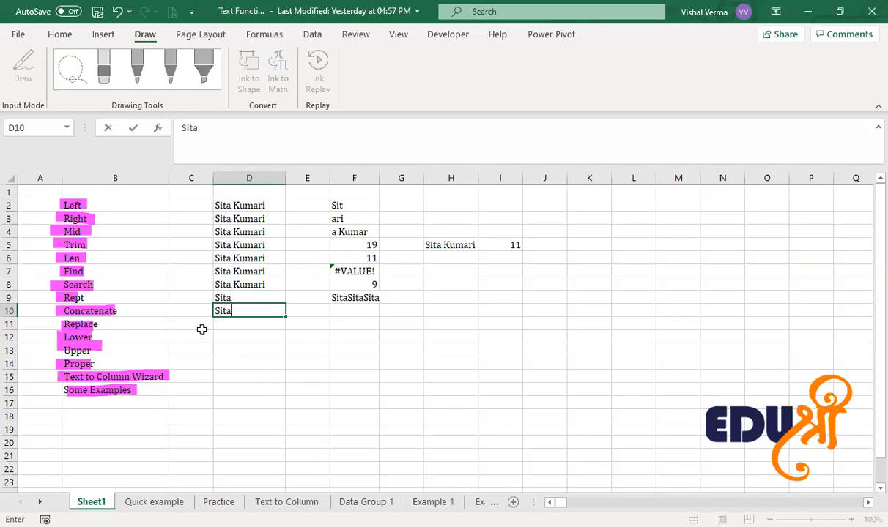
key(Tab)
text(Kumari)
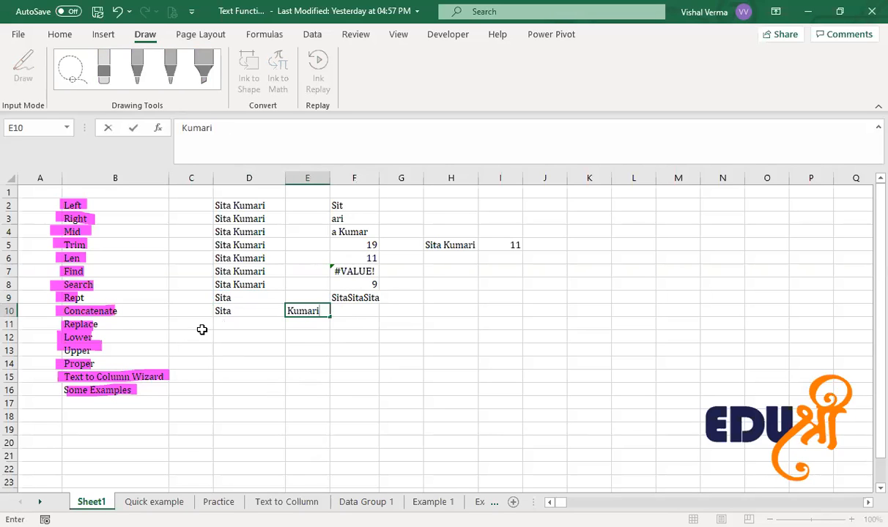
key(Tab)
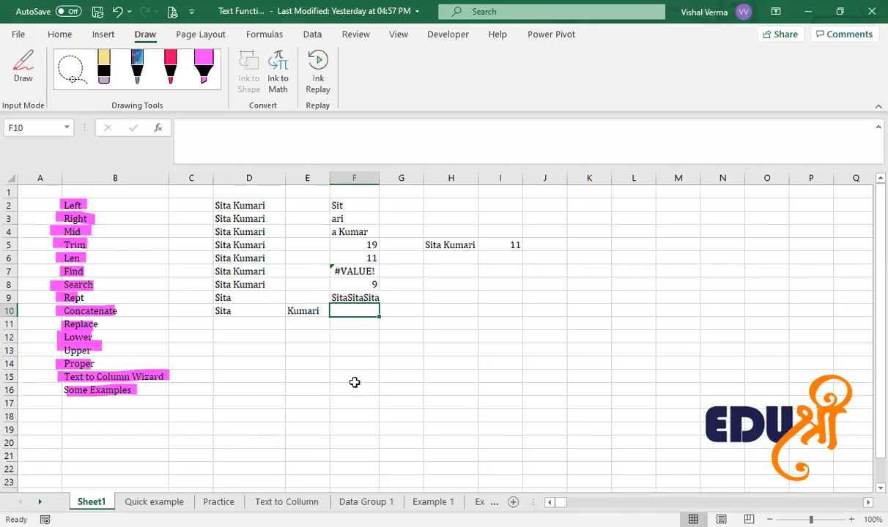
- Enter =CONCAT(D10,E10) in cell F10 to join the first and last names
text(=)
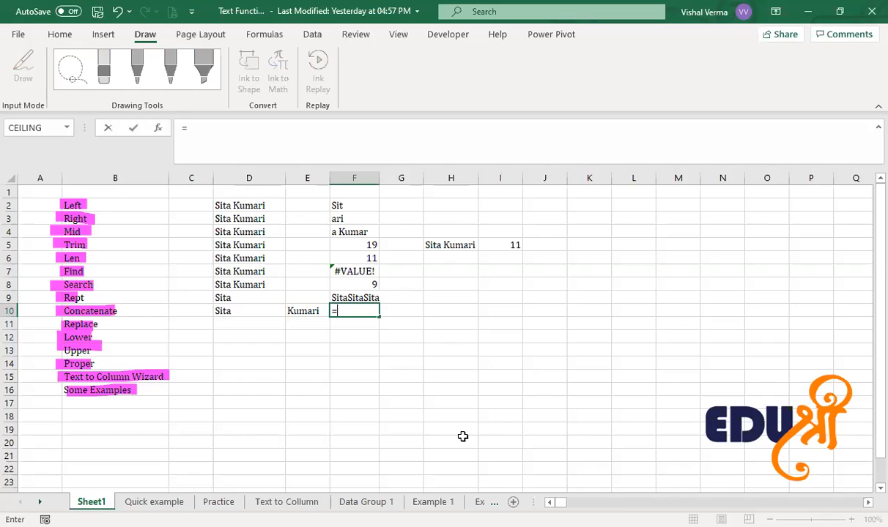
text(con)
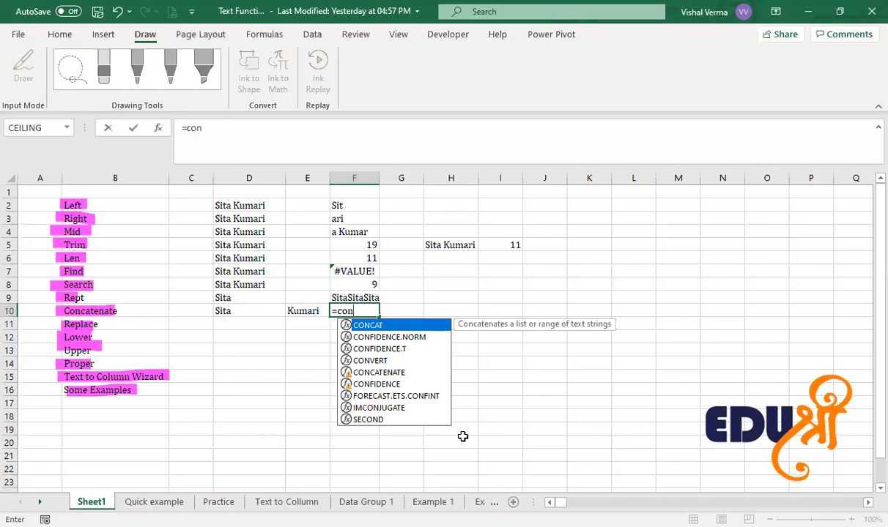
key(Tab)
key(BackSpace)
key(BackSpace)
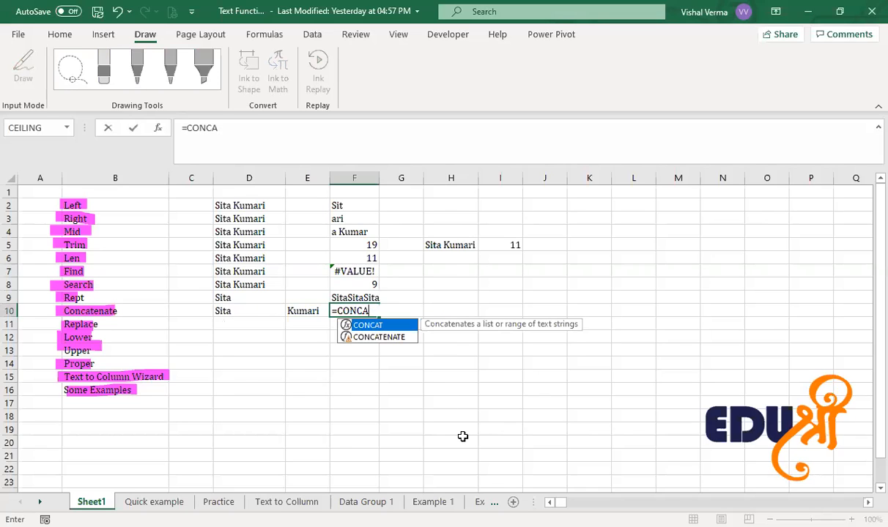
key(Down)
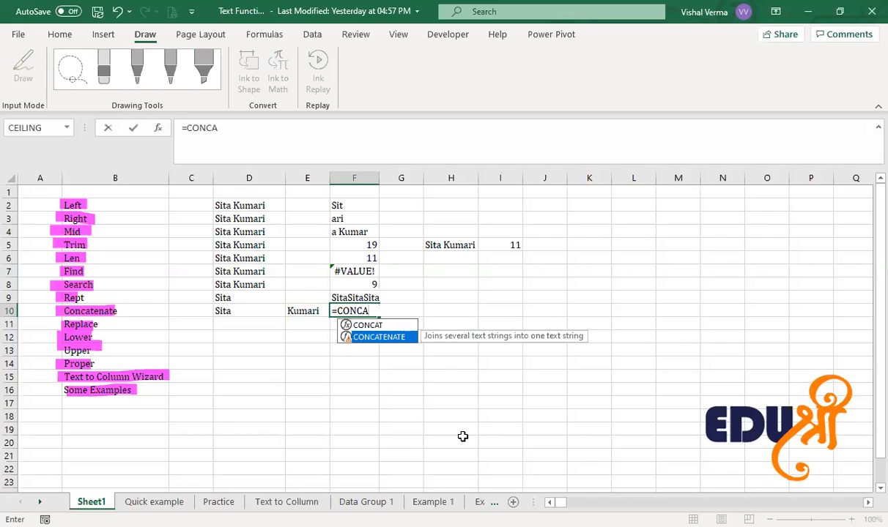
key(Up)
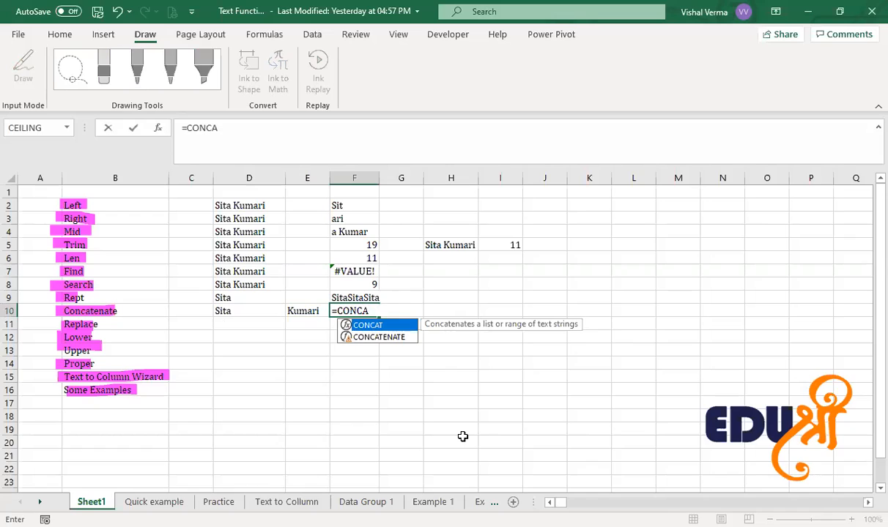
key(Tab)
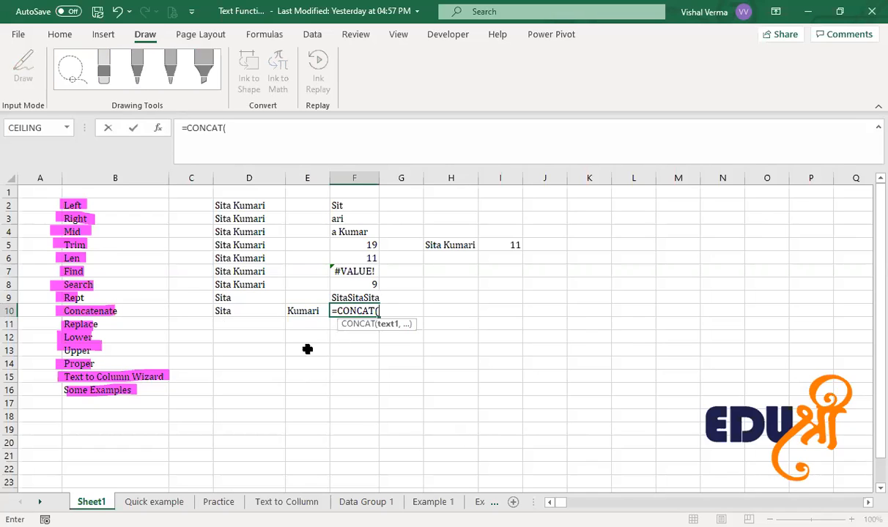
click(258, 309)
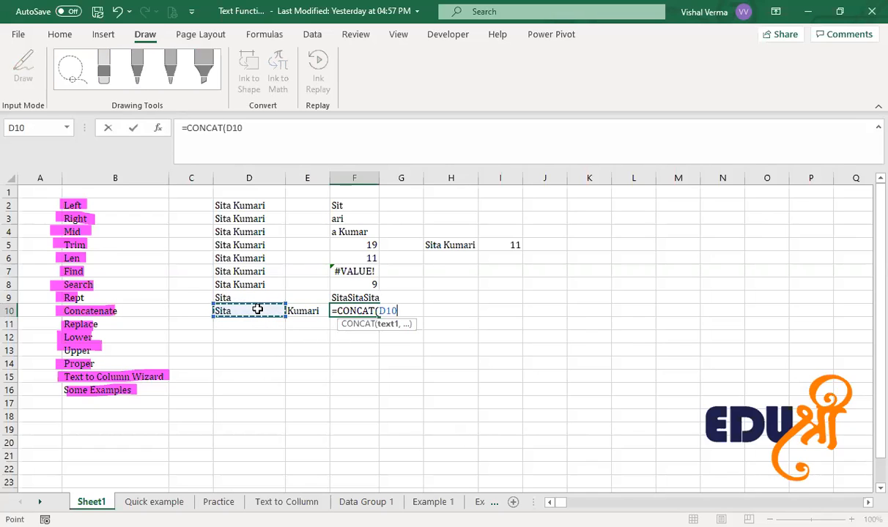
text(,)
click(313, 309)
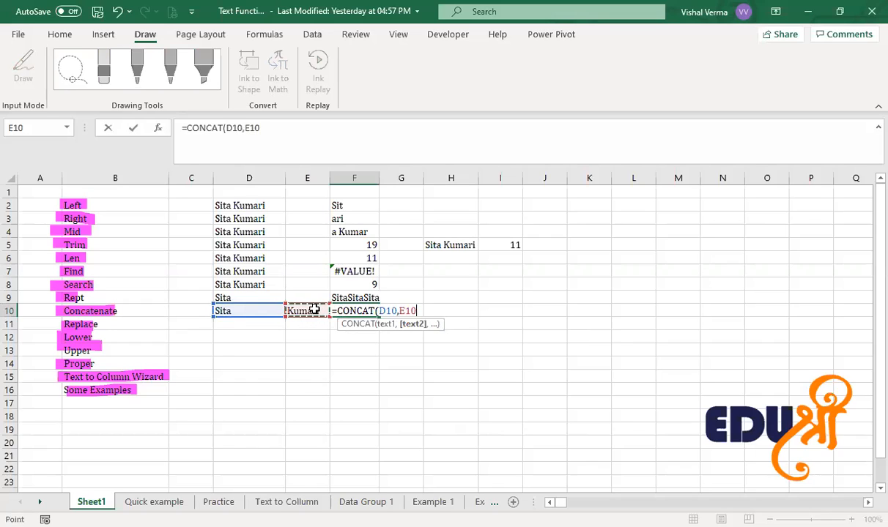
text())
key(Return)
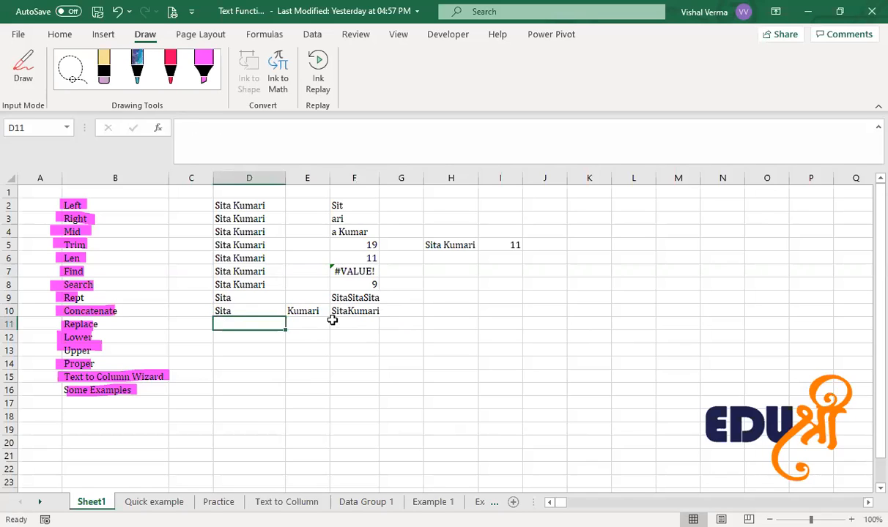
- Add trailing space after the first name in D10 to separate the two names joined in F10
click(355, 312)
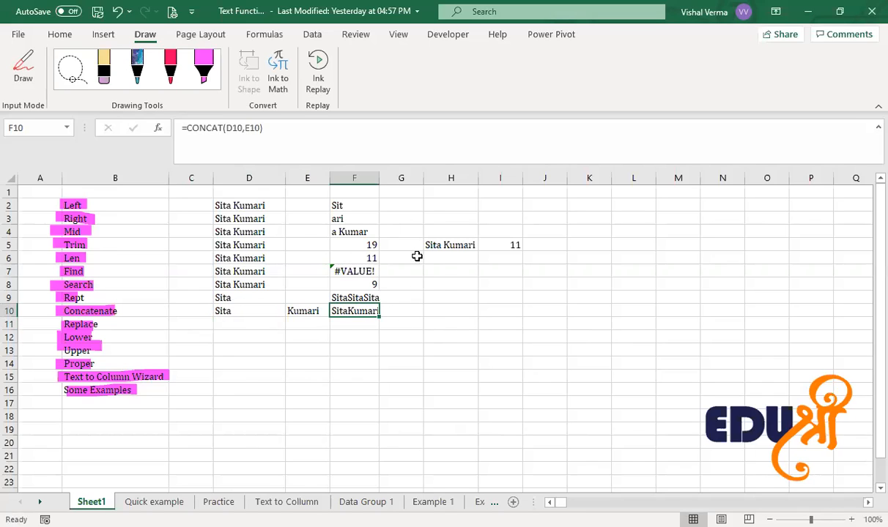
double_click(246, 312)
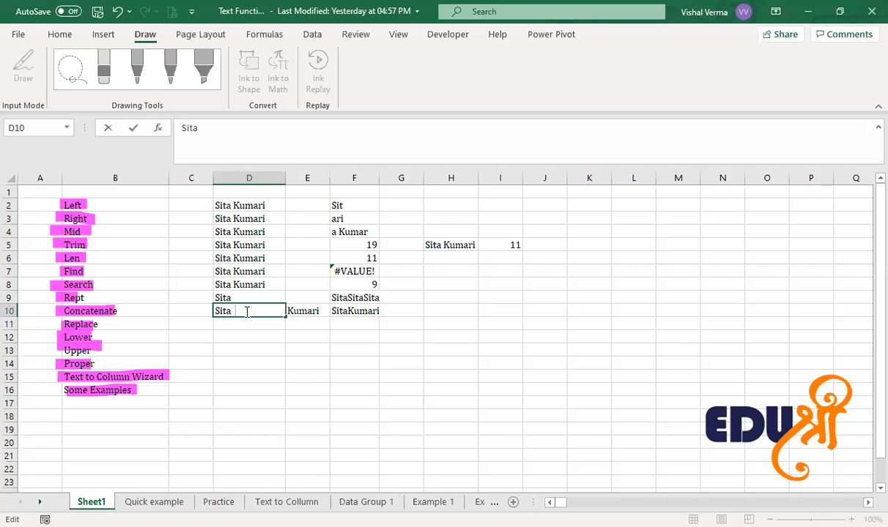
key(Return)
click(403, 348)
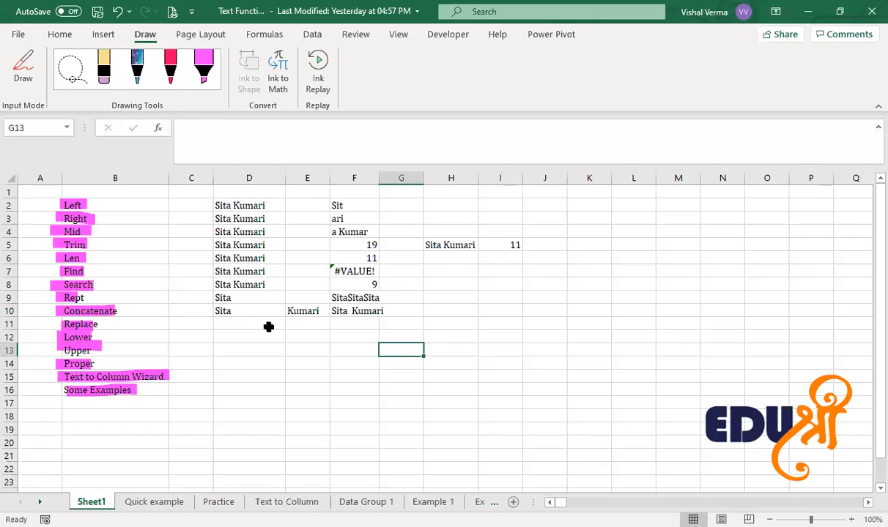
- Enter =D10&E10 in cell H10 to join the two names with the ampersand operator
click(446, 314)
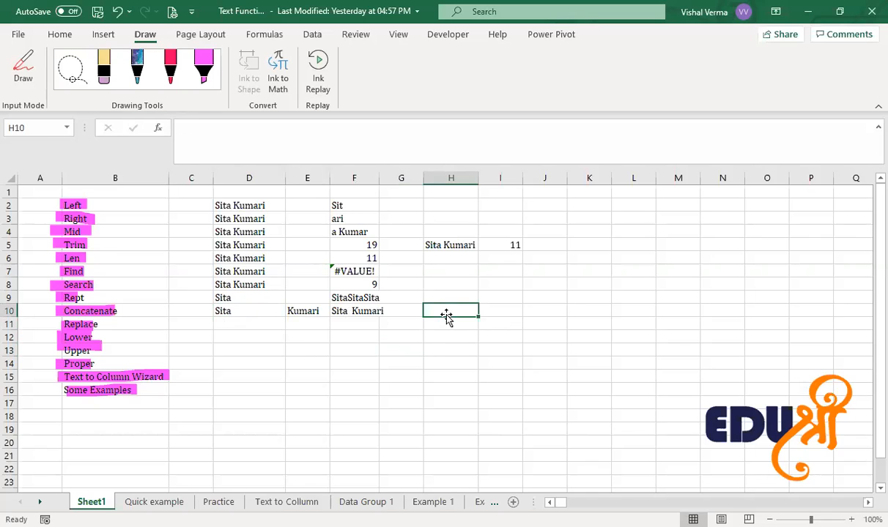
text(=)
click(253, 313)
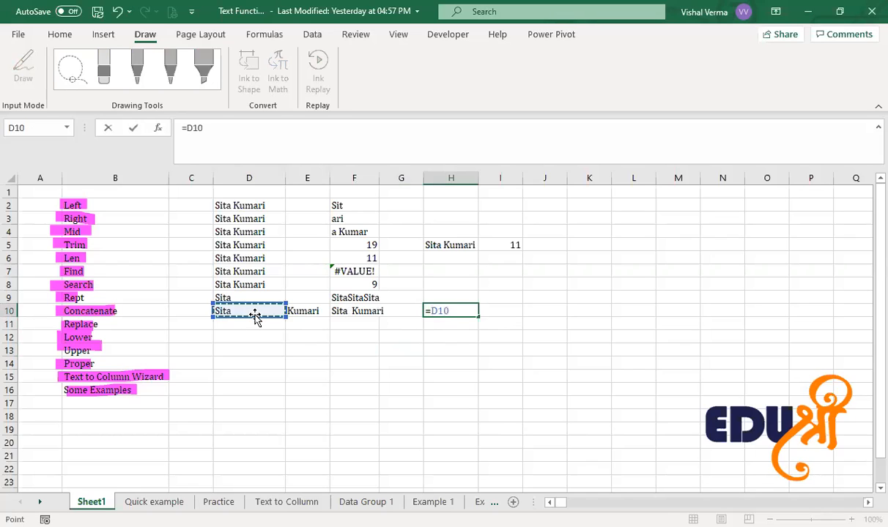
text(&)
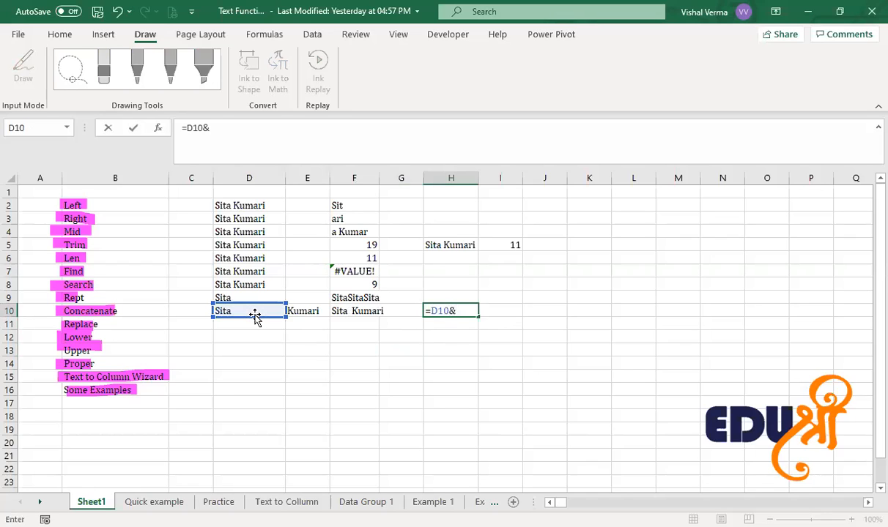
click(311, 312)
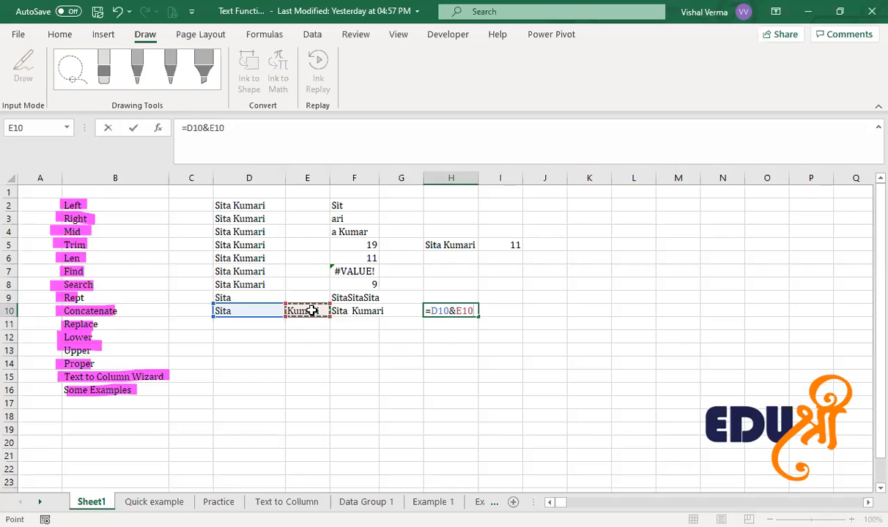
key(Return)
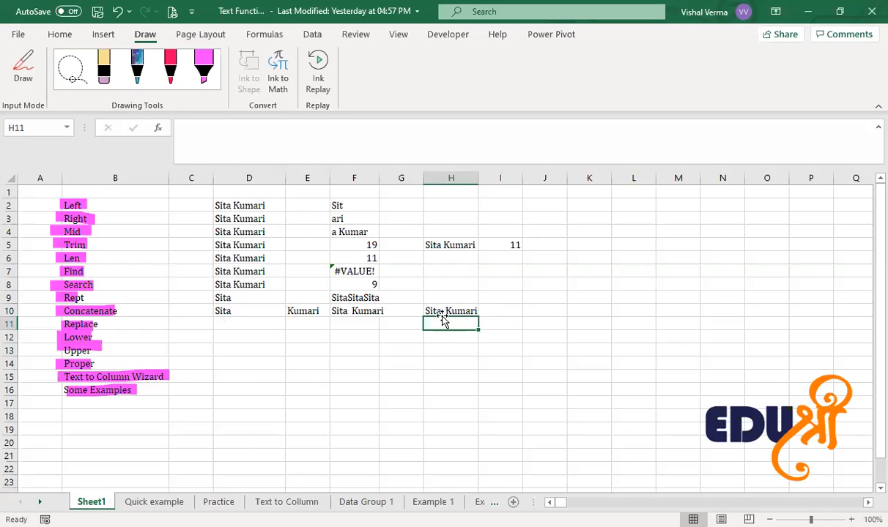
- Remove the trailing space after the first name in cell D10
click(256, 311)
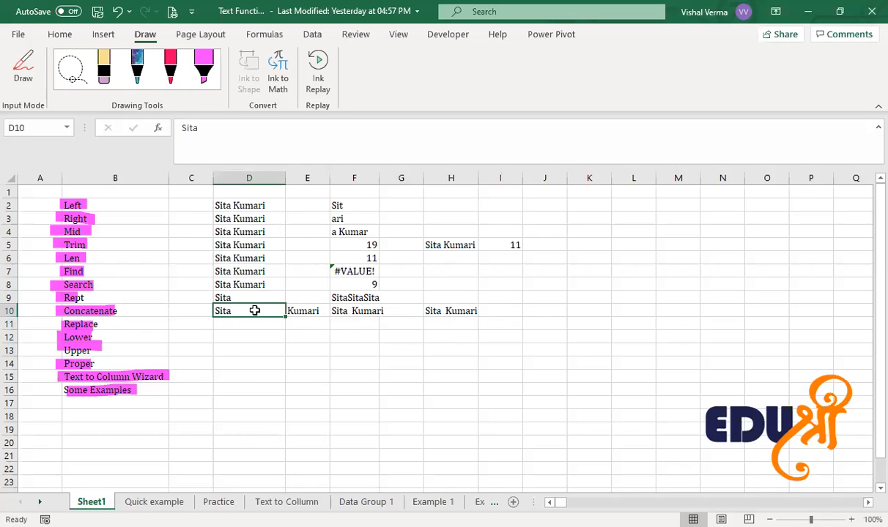
double_click(256, 310)
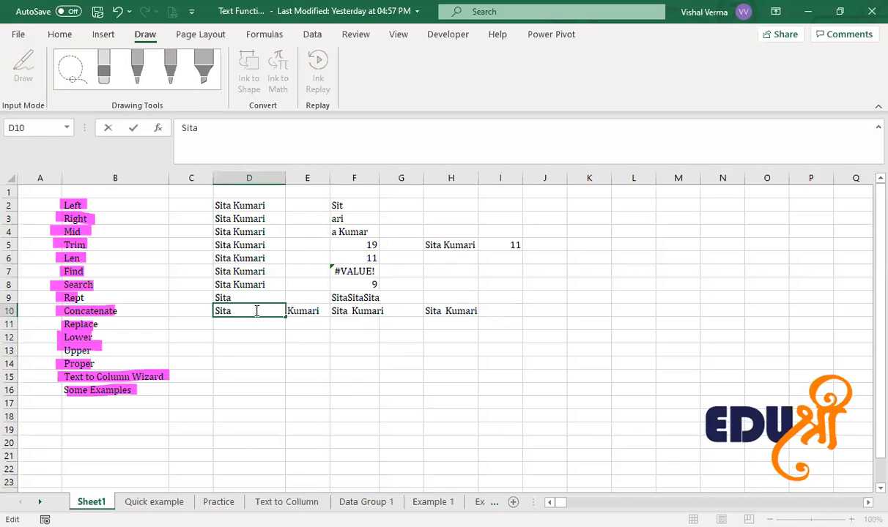
key(BackSpace)
key(Return)
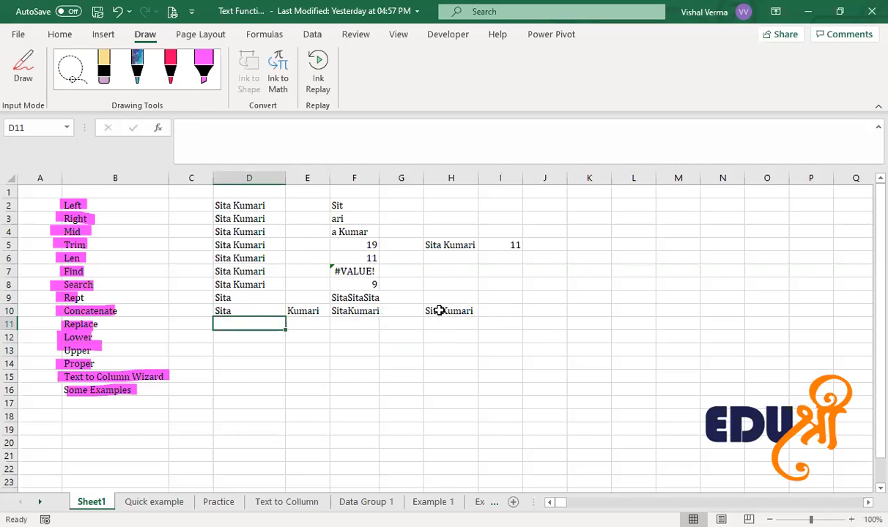
- Enter =D10&" "&E10 in cell I10 to join the two names with a space between them
click(501, 308)
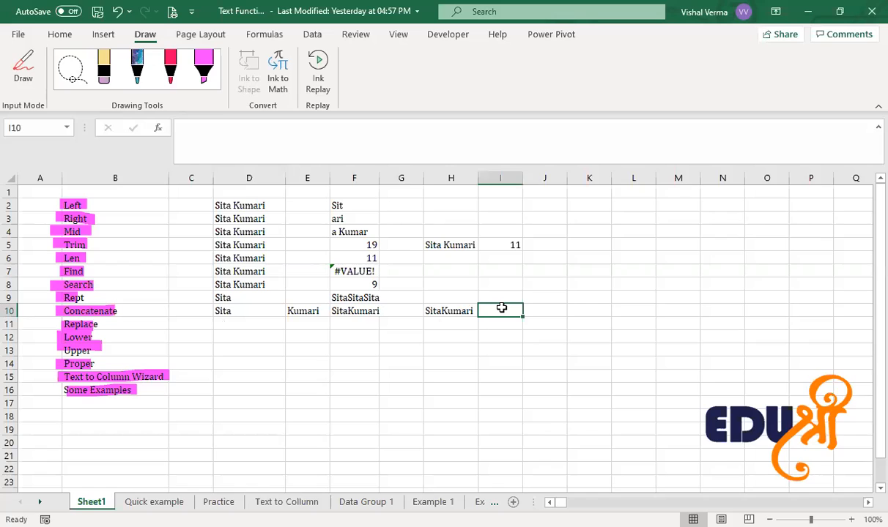
text(=)
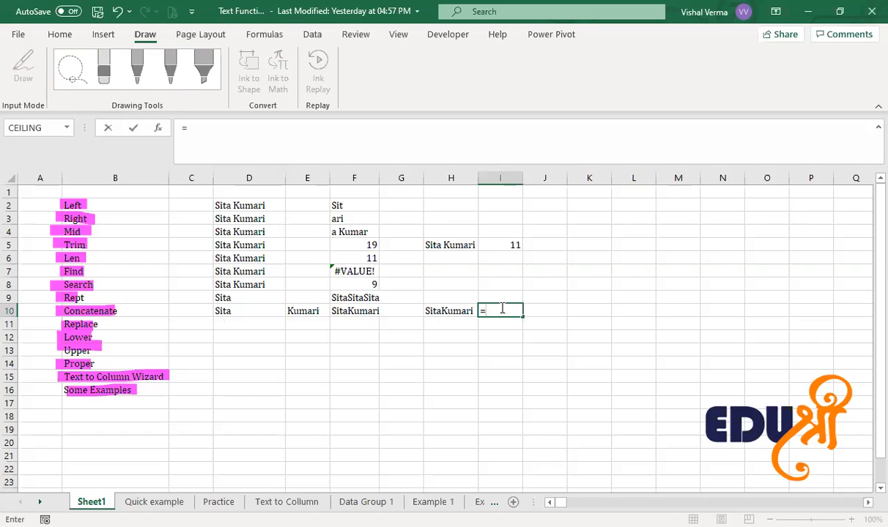
click(246, 312)
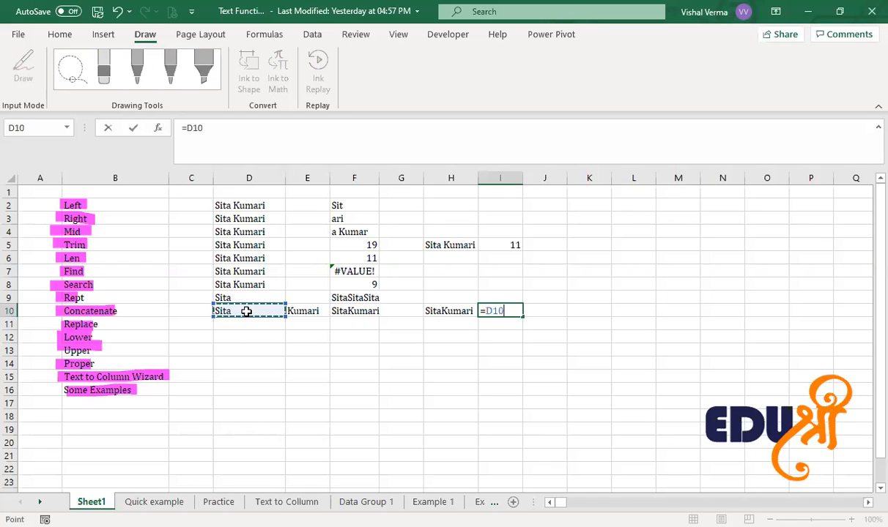
text(&")
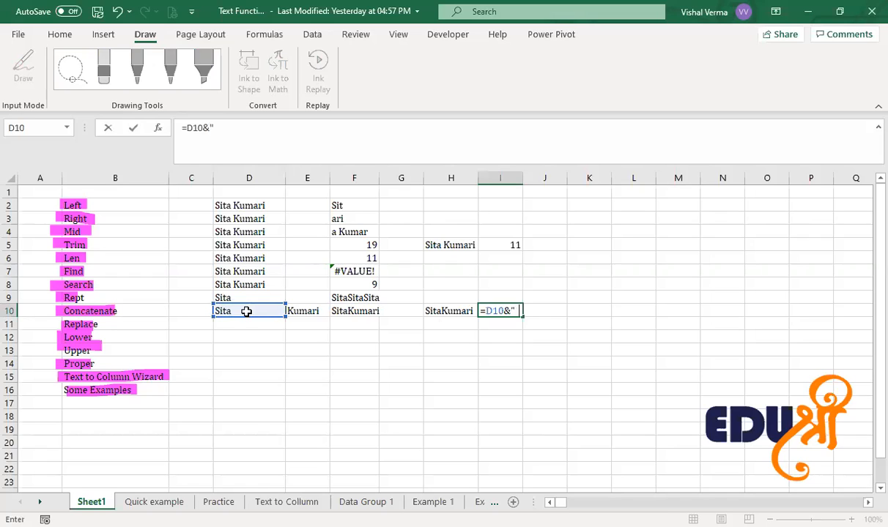
text( "&)
click(296, 313)
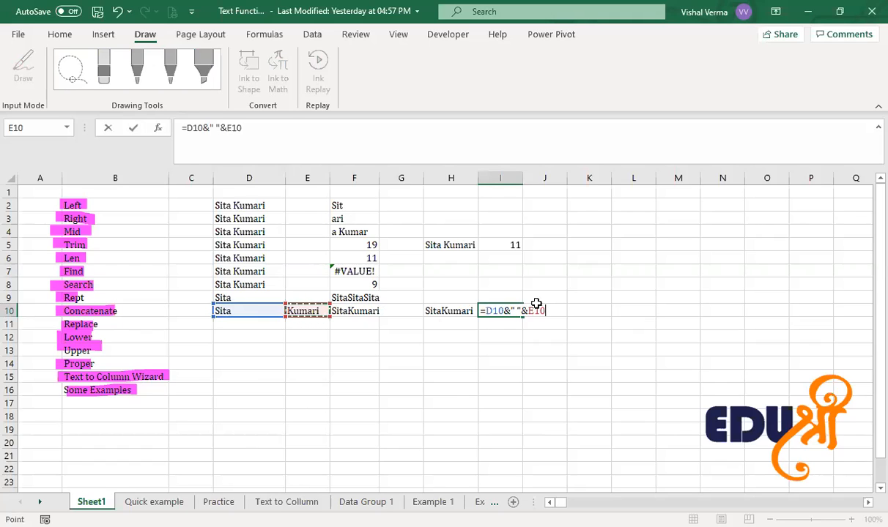
key(Return)
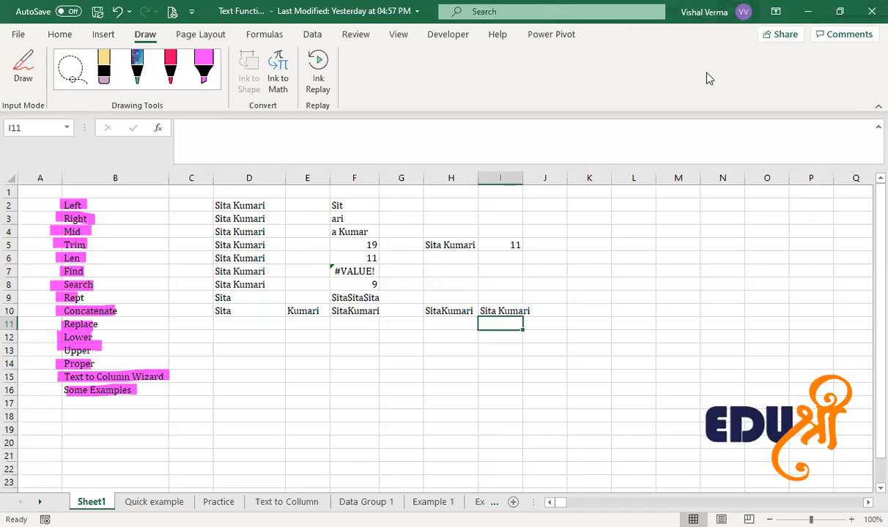
- Copy the sample full name from D8 into D11 for the Replace example
click(238, 325)
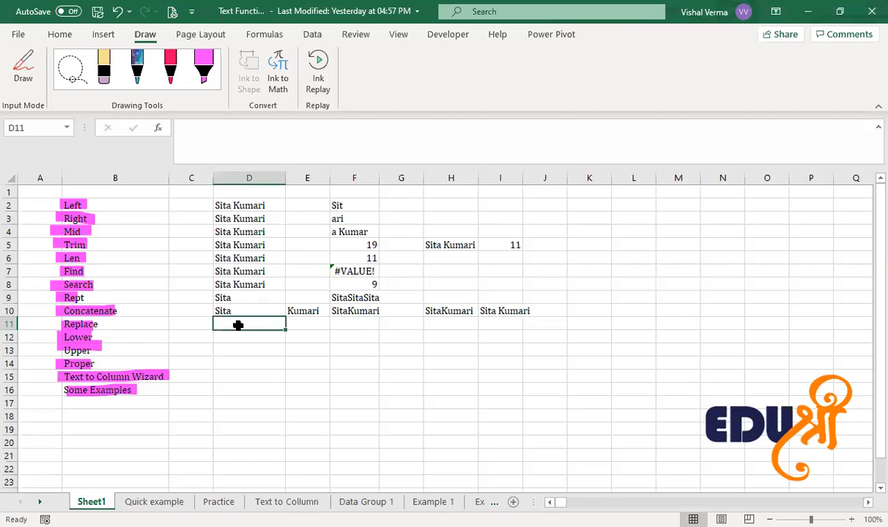
click(262, 284)
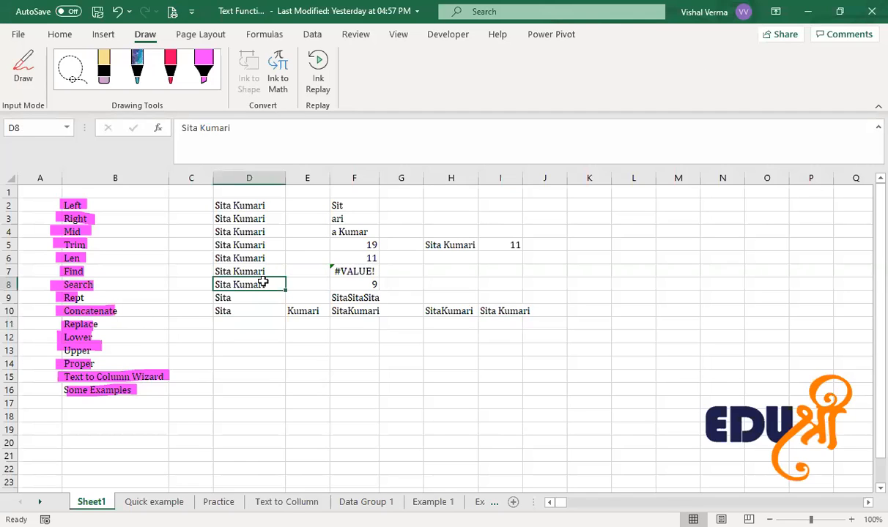
key(ctrl+c)
click(249, 325)
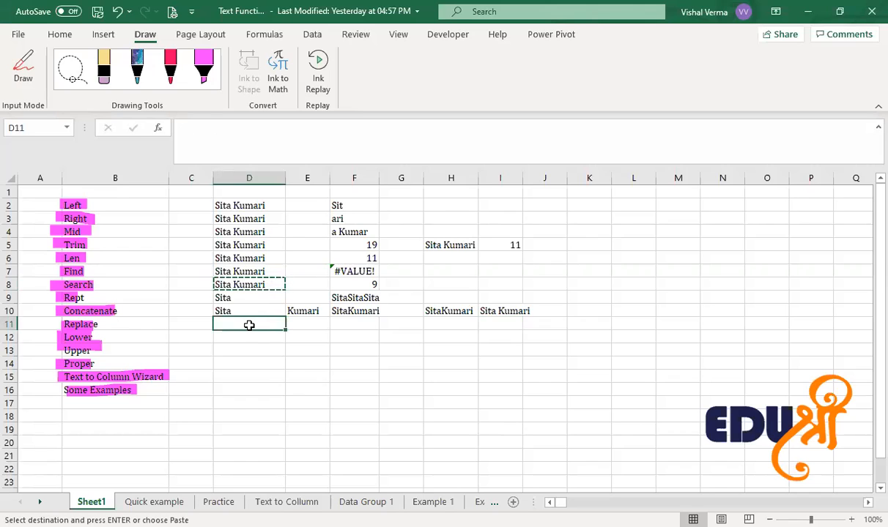
key(ctrl+v)
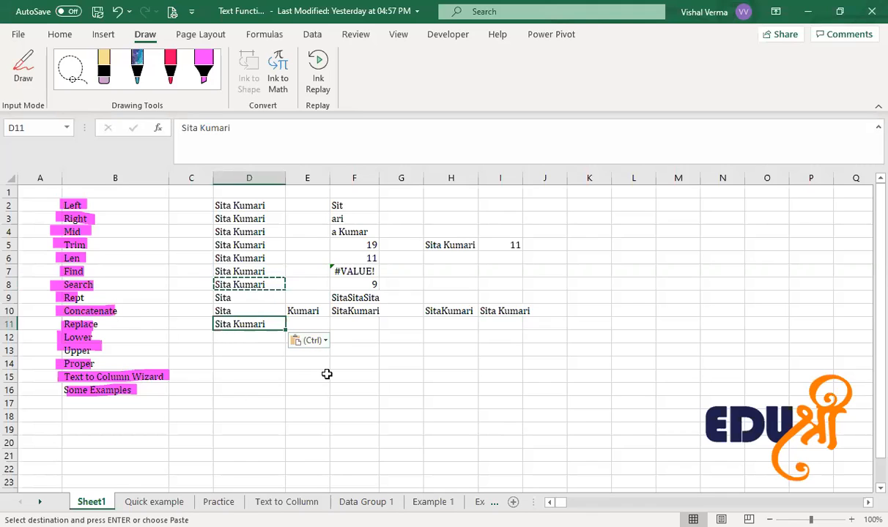
- Enter =REPLACE(D11,1,3,"n") in cell F11 to replace the first three characters of the name
click(355, 324)
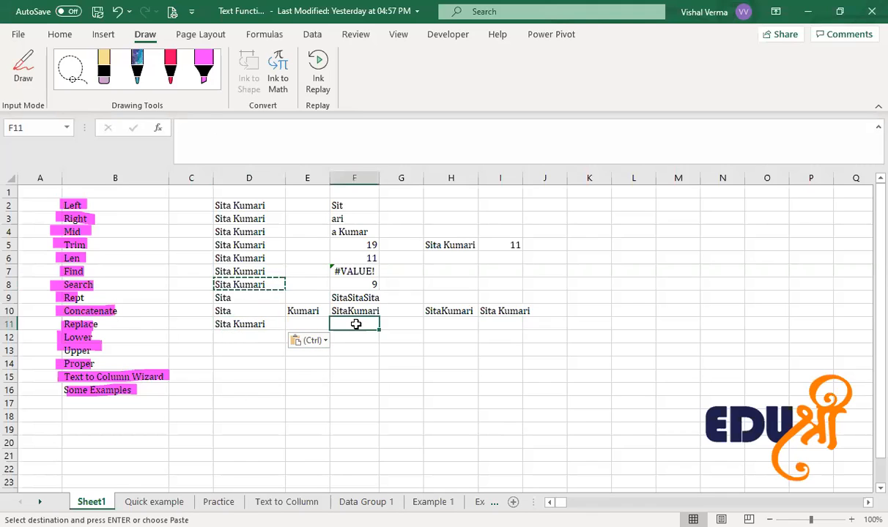
text(=)
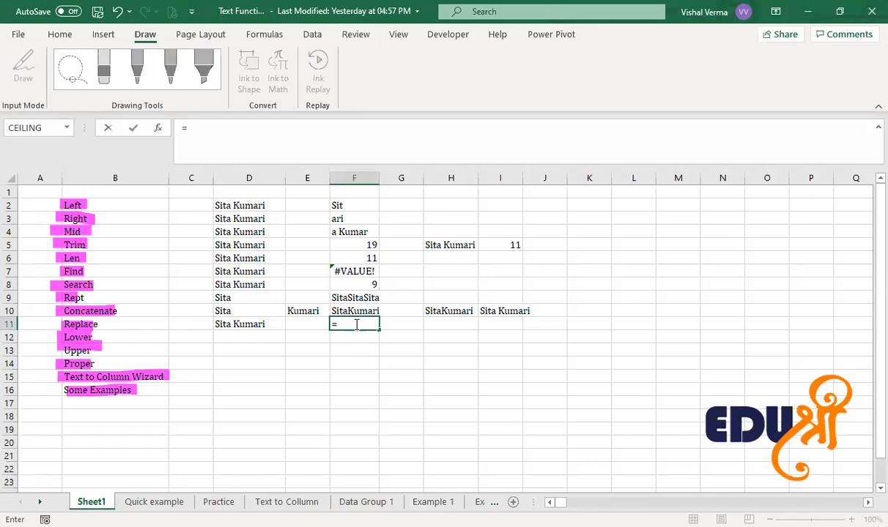
text(r)
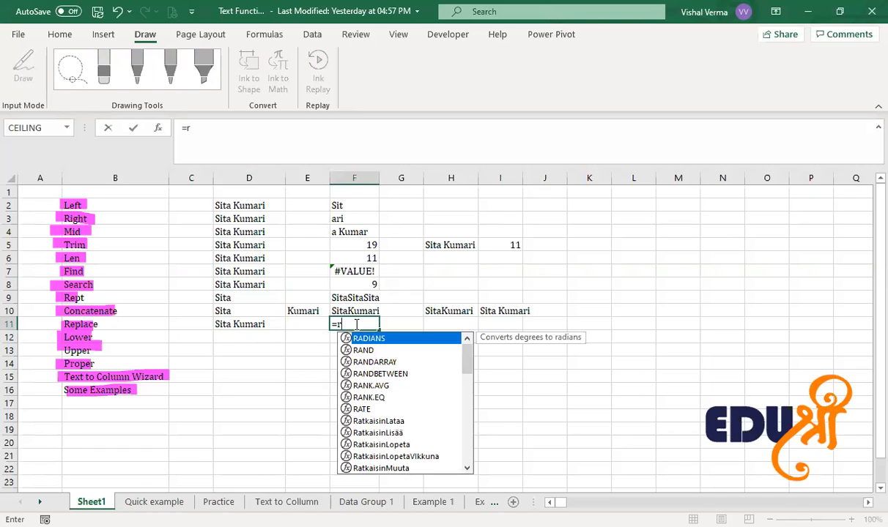
text(ep)
key(Tab)
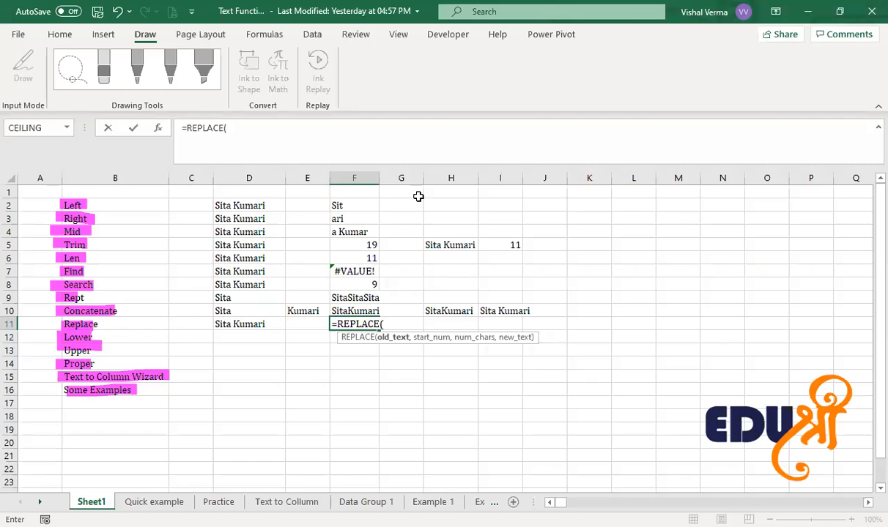
click(258, 323)
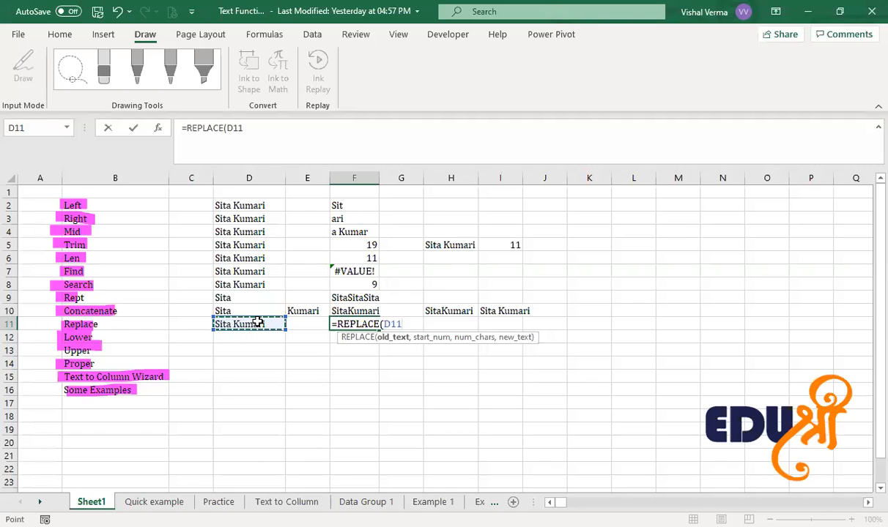
text(,)
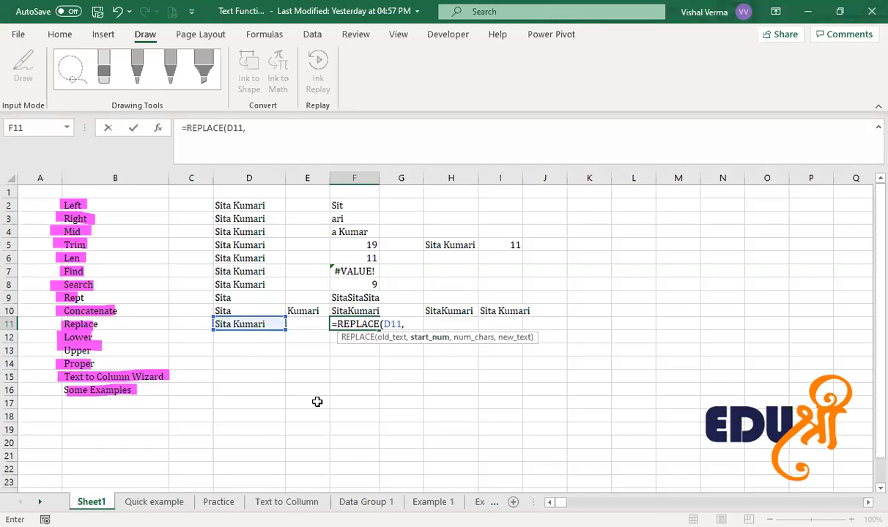
text(1,)
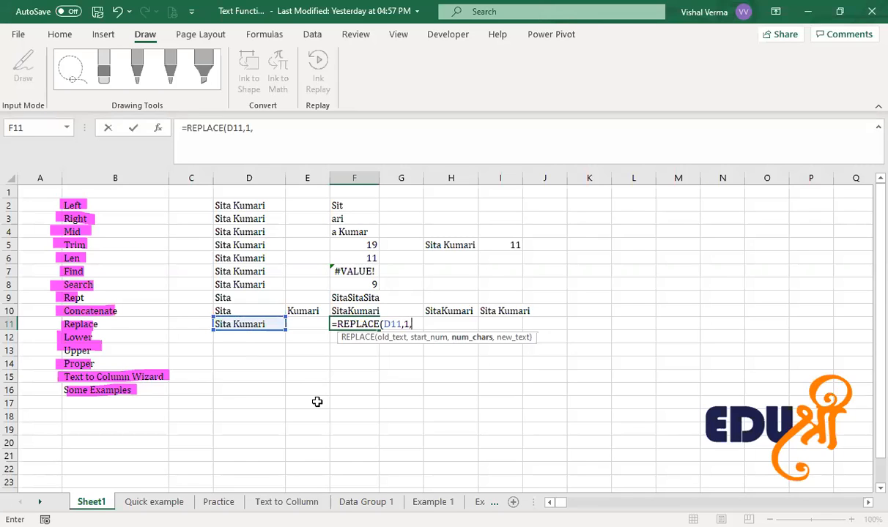
text(3,")
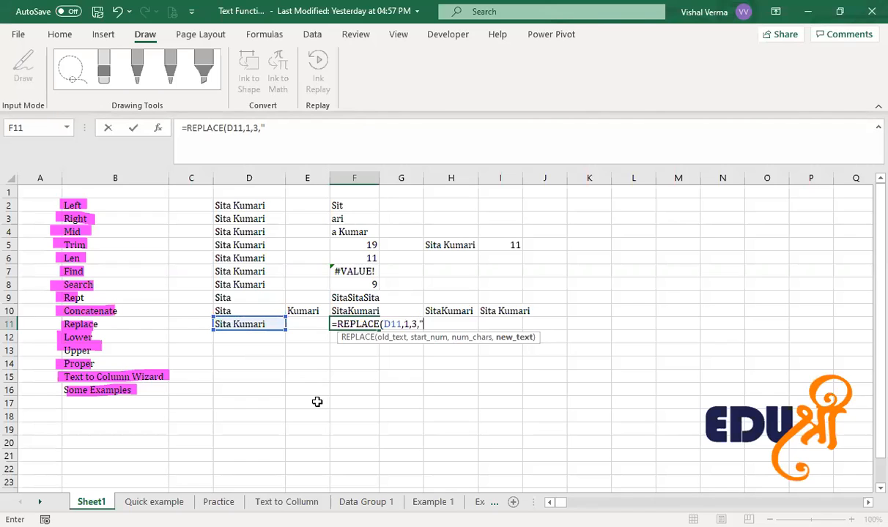
text(n"))
key(Return)
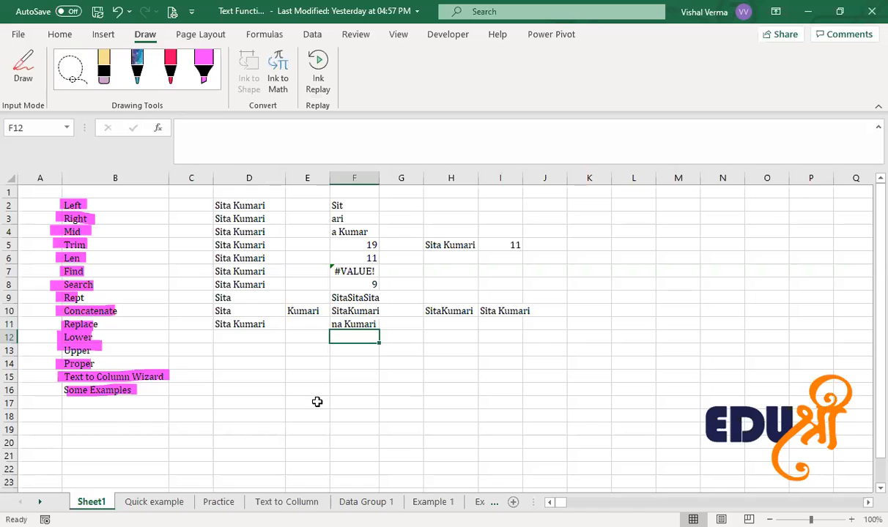
- Set the number of characters replaced by the REPLACE formula in F11 to 1
click(355, 326)
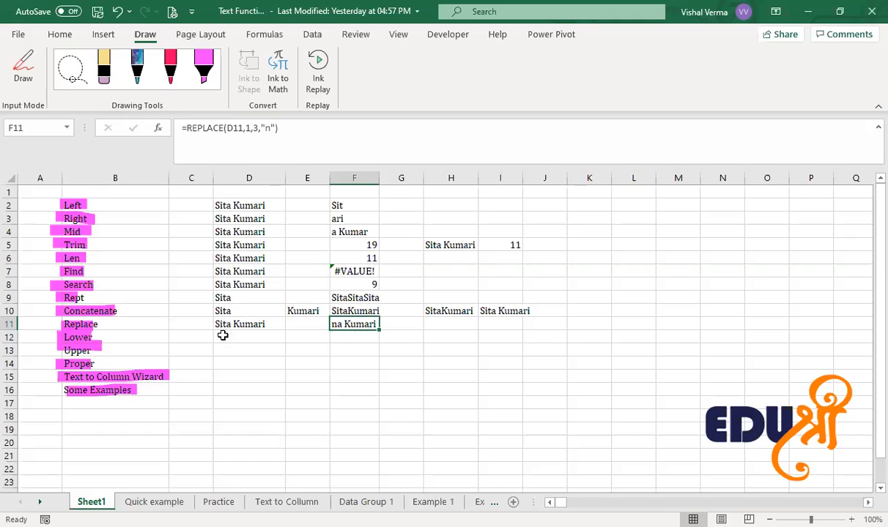
click(272, 122)
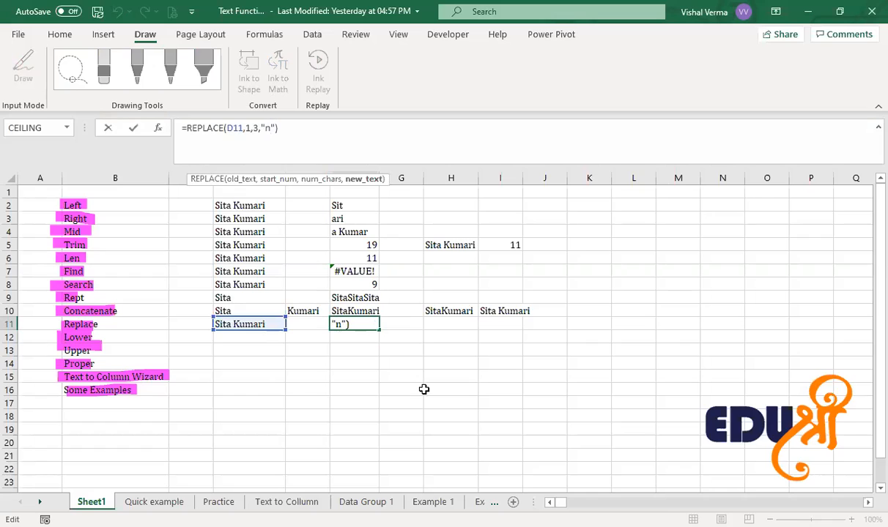
key(ctrl+Return)
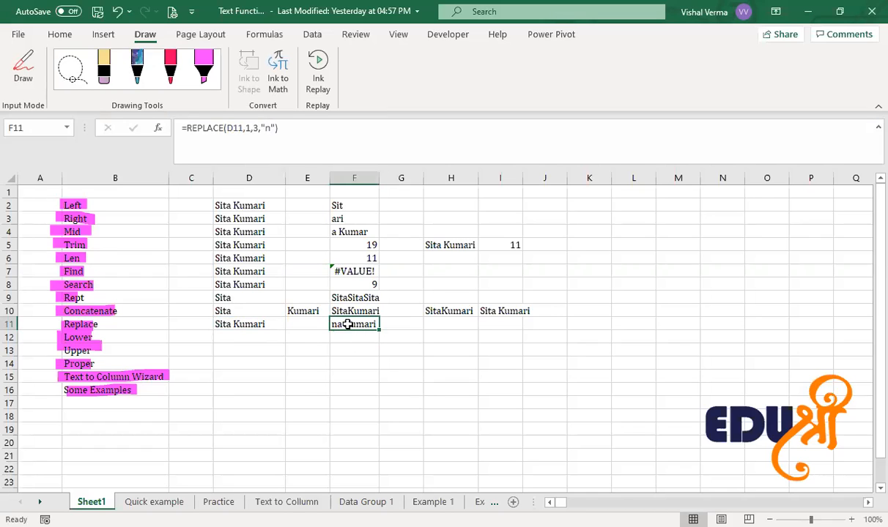
click(255, 129)
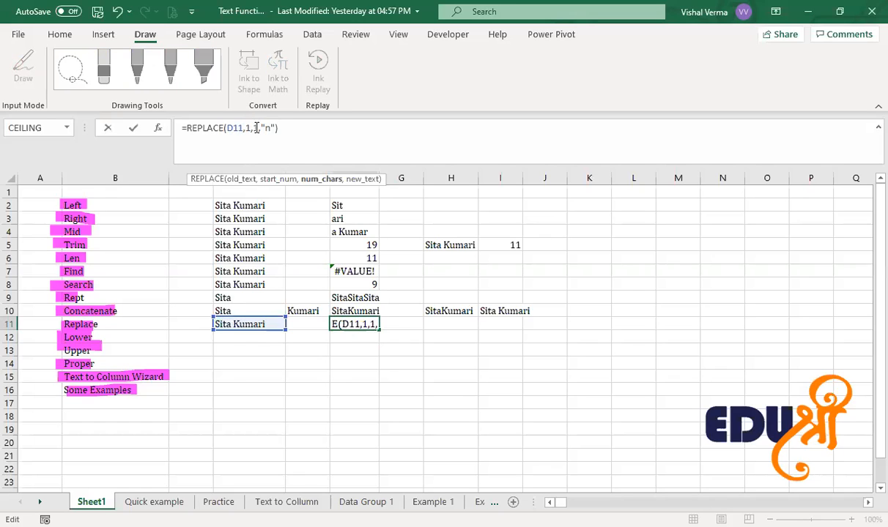
key(Return)
click(374, 385)
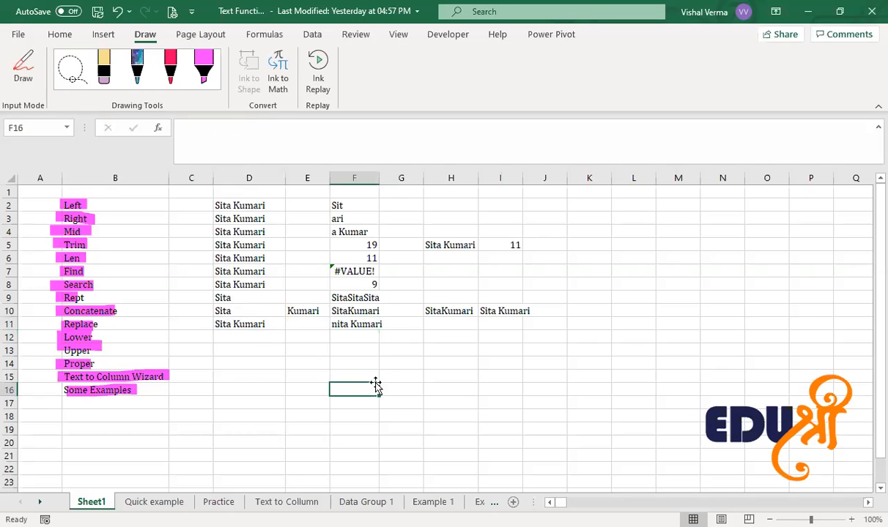
- Change the replacement text in F11's REPLACE formula to a capital "N"
click(356, 325)
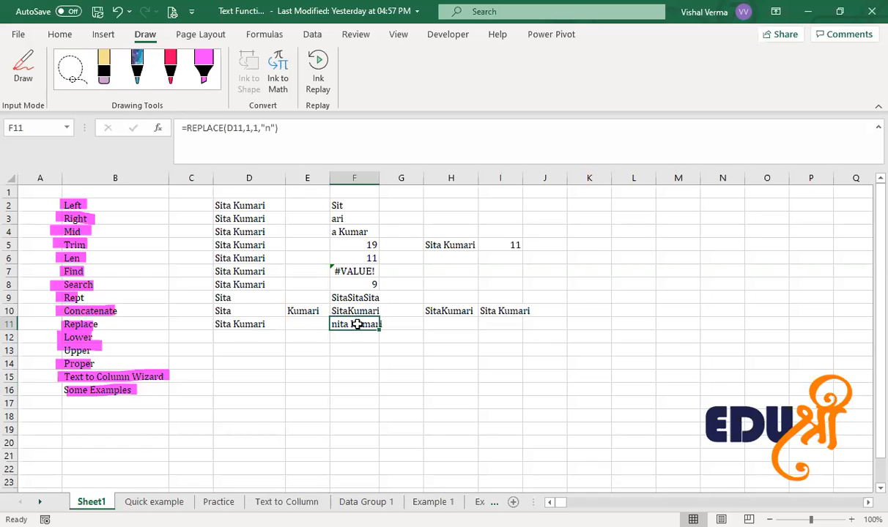
click(269, 127)
key(BackSpace)
text(N)
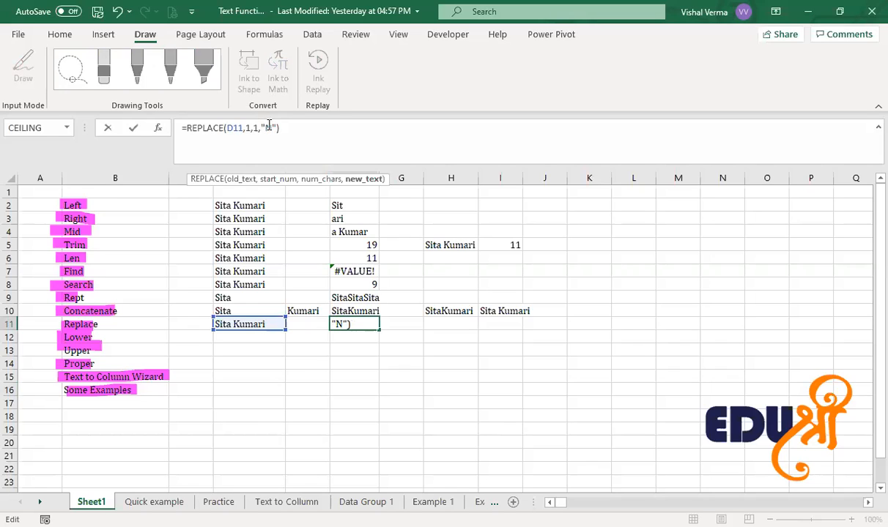
key(Return)
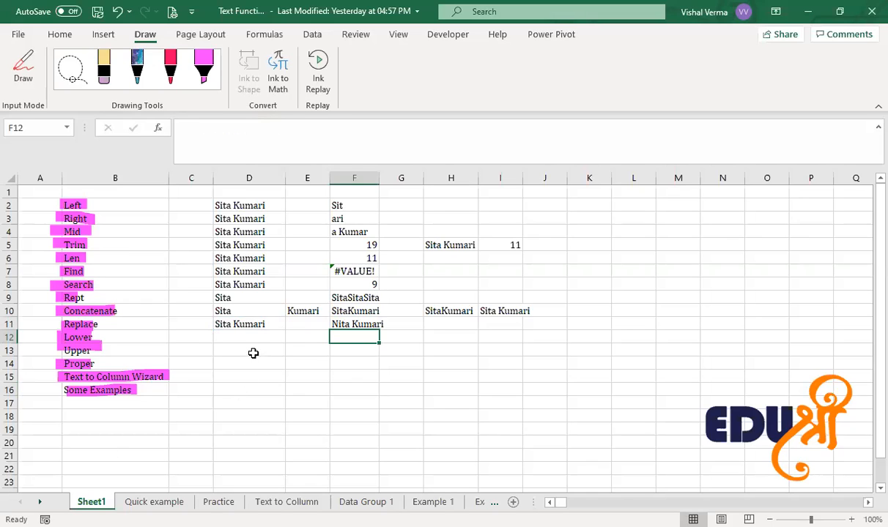
- Fill the sample full name from D11 down into D12 for the Lower example
click(276, 340)
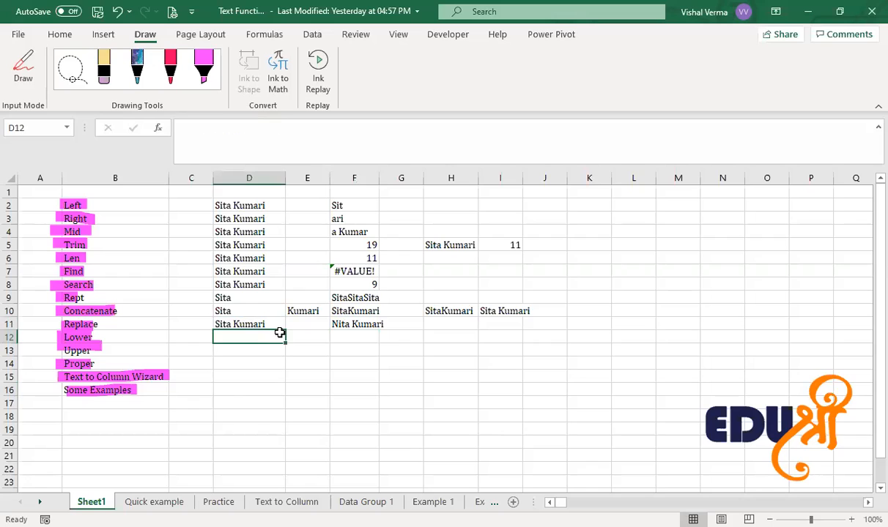
click(278, 329)
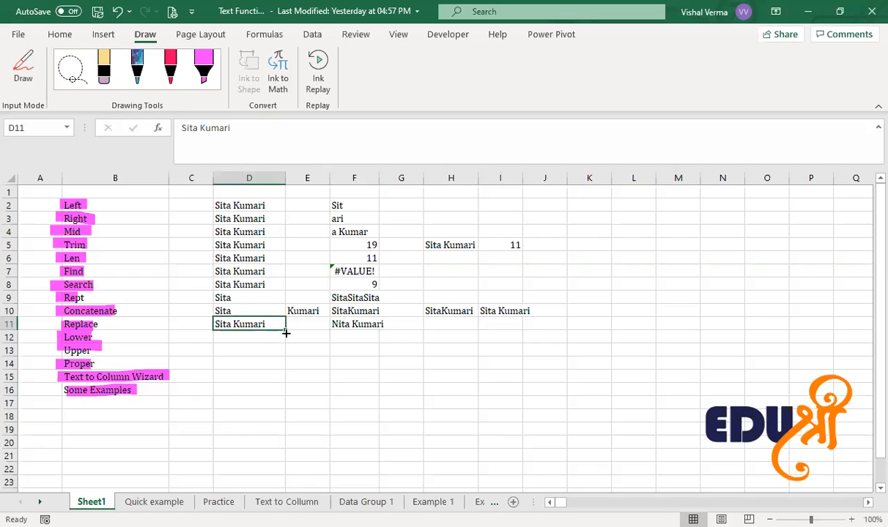
drag(284, 339, 274, 342)
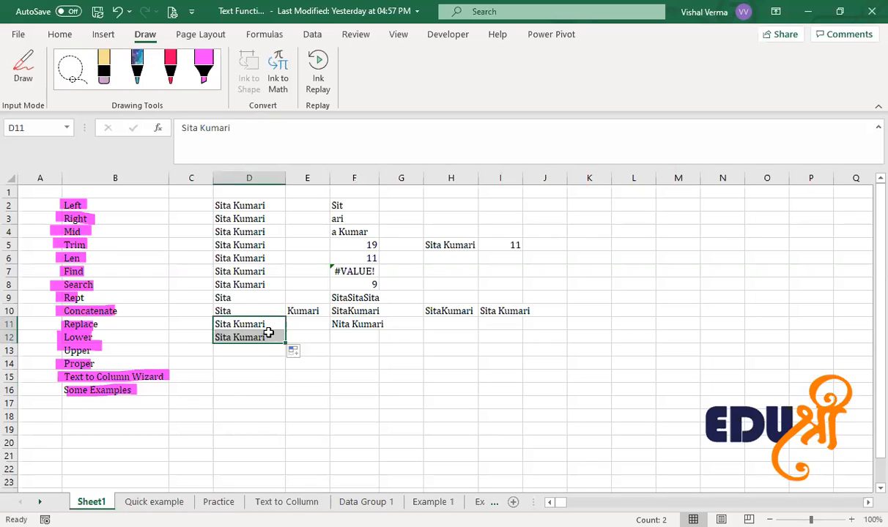
click(273, 340)
- Enter =LOWER(D12) in cell F12 to convert the sample name to lowercase
click(367, 338)
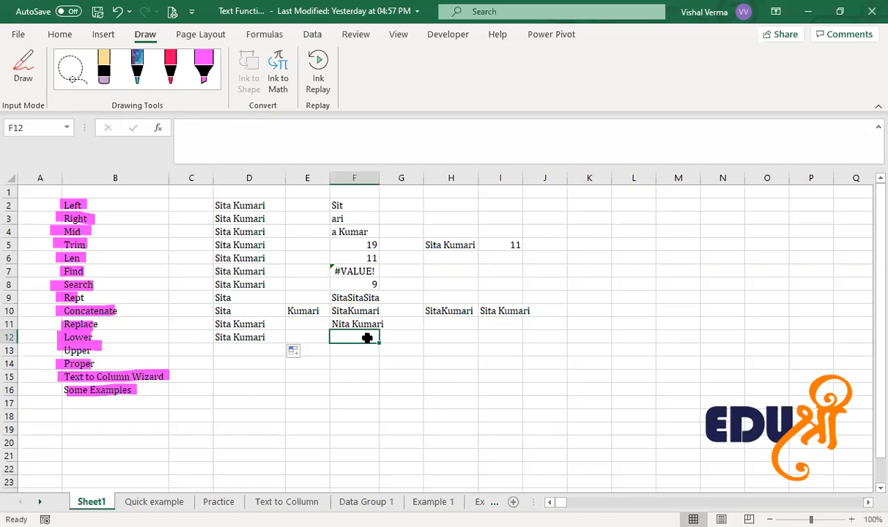
text(=)
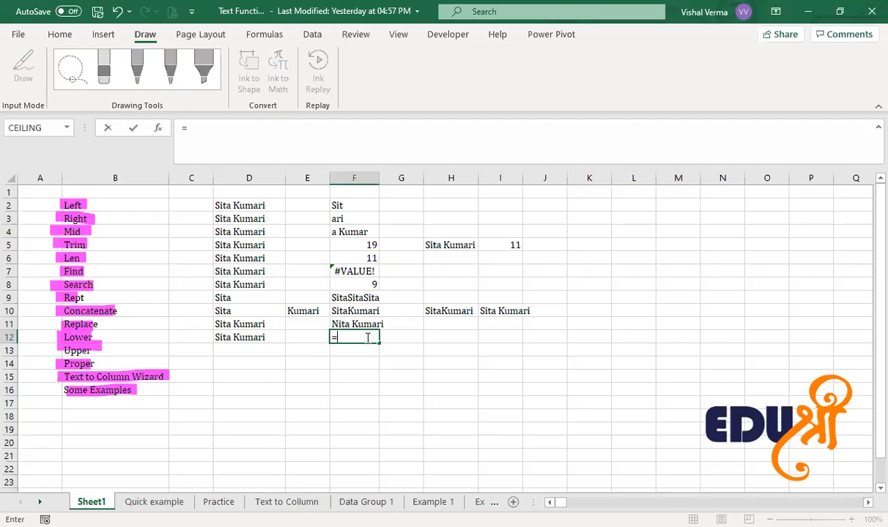
text(LOWER()
click(261, 339)
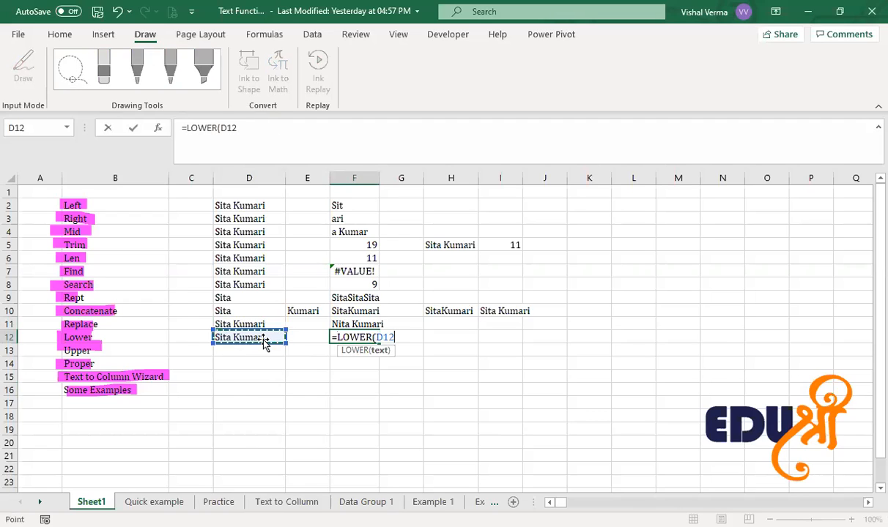
key(Return)
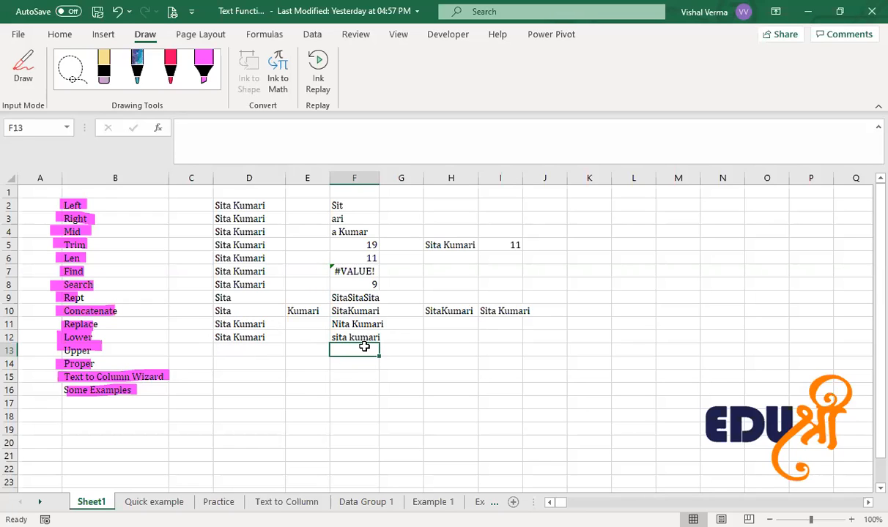
- Fill the sample name from D12 down into D13 and enter =UPPER(D13) in cell F13
click(268, 335)
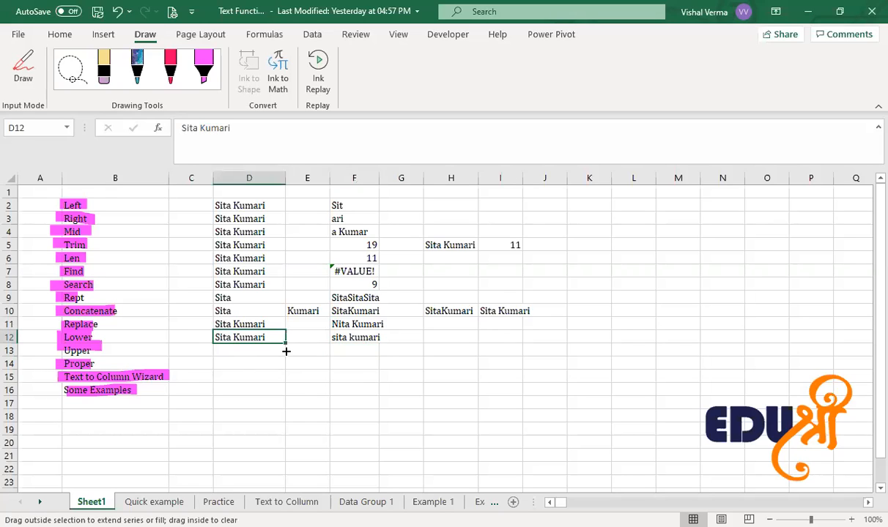
drag(285, 352, 285, 359)
click(347, 351)
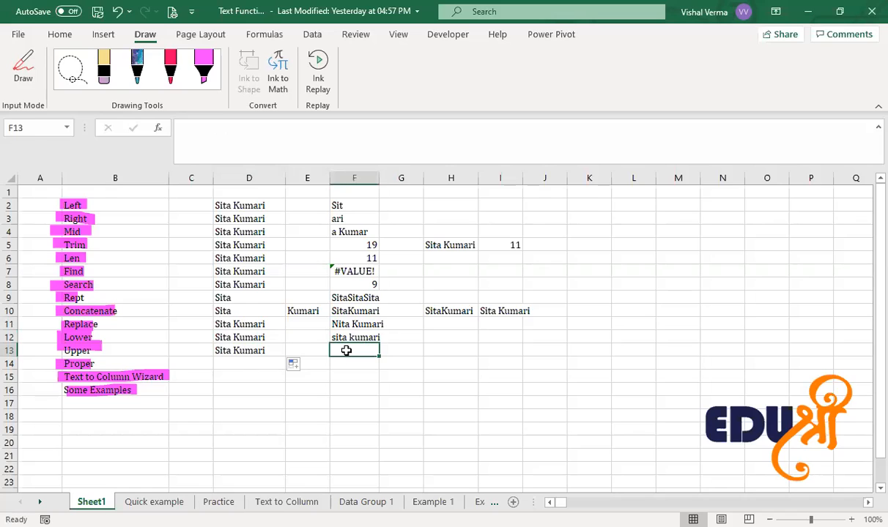
text(=ou)
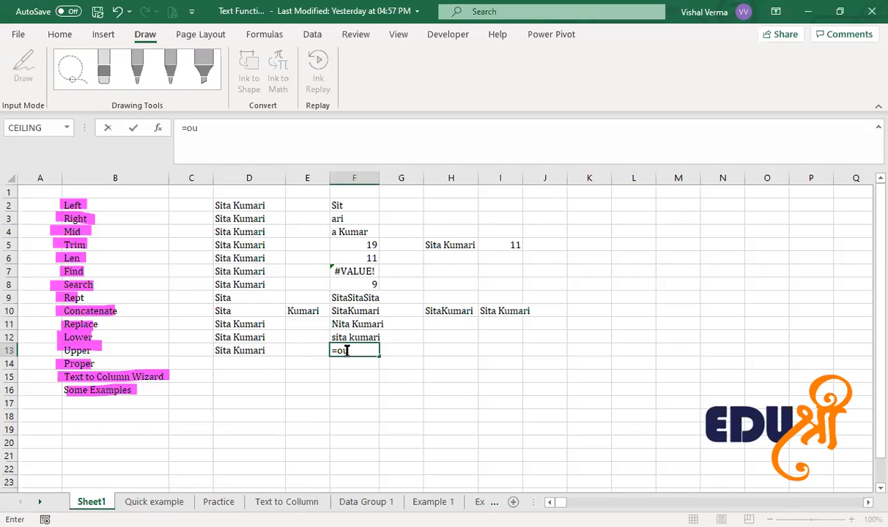
key(BackSpace)
text(p)
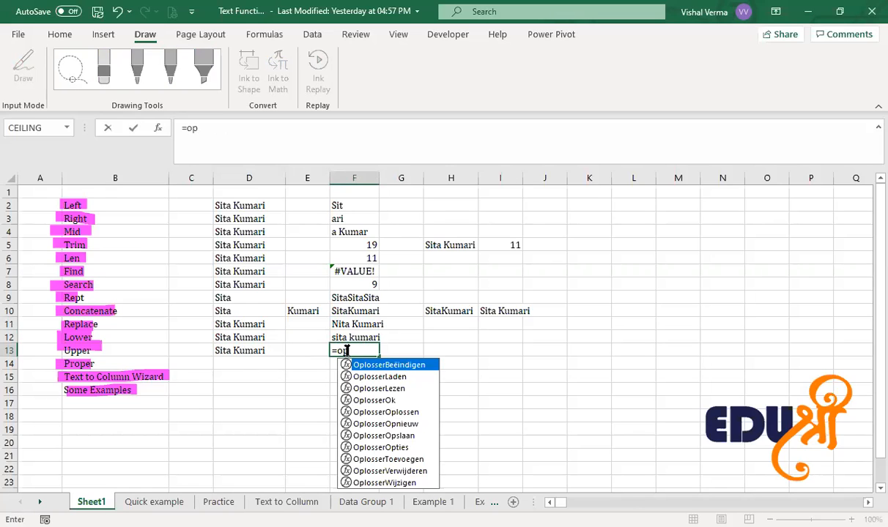
key(BackSpace)
key(BackSpace)
text(u)
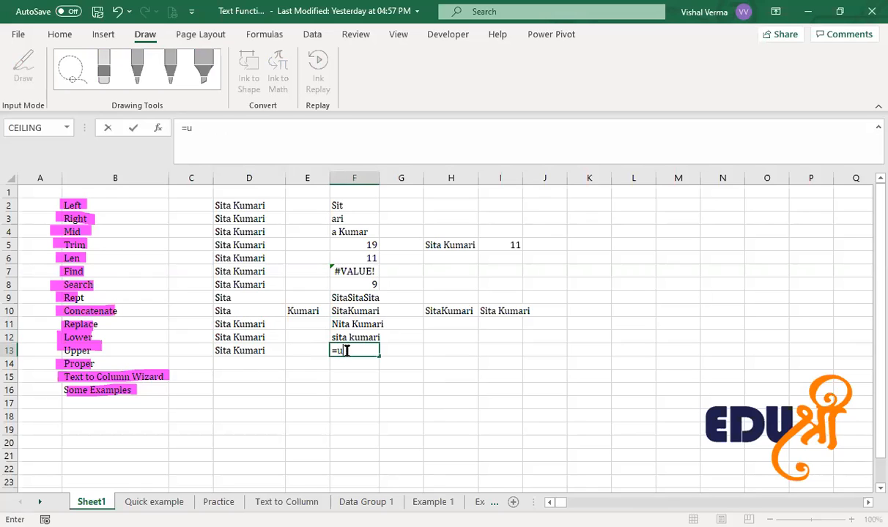
key(Tab)
click(266, 350)
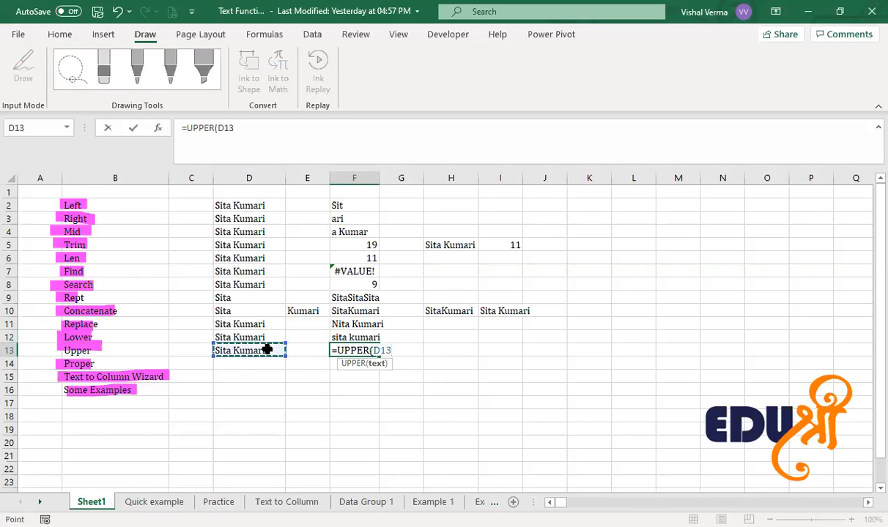
text())
key(Return)
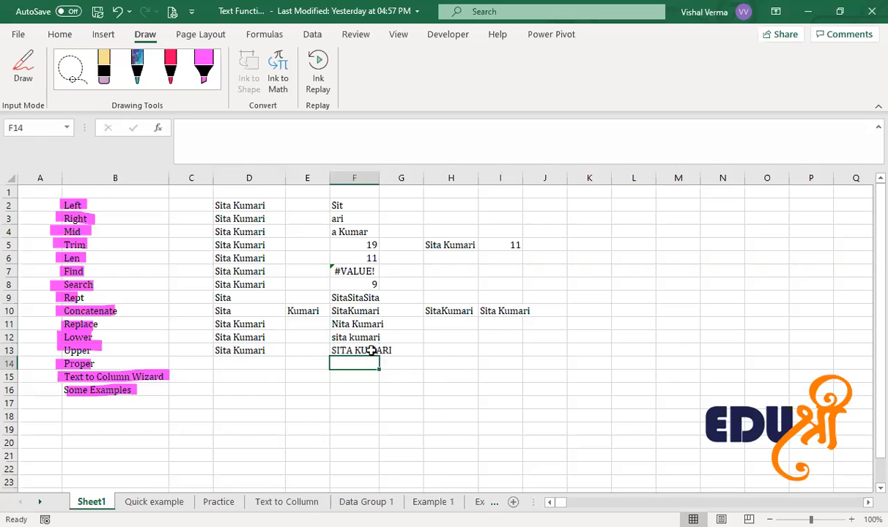
- Autofit column F and paste the lowercase name from F12 into D14 as a plain value for the Proper example
double_click(380, 184)
click(353, 337)
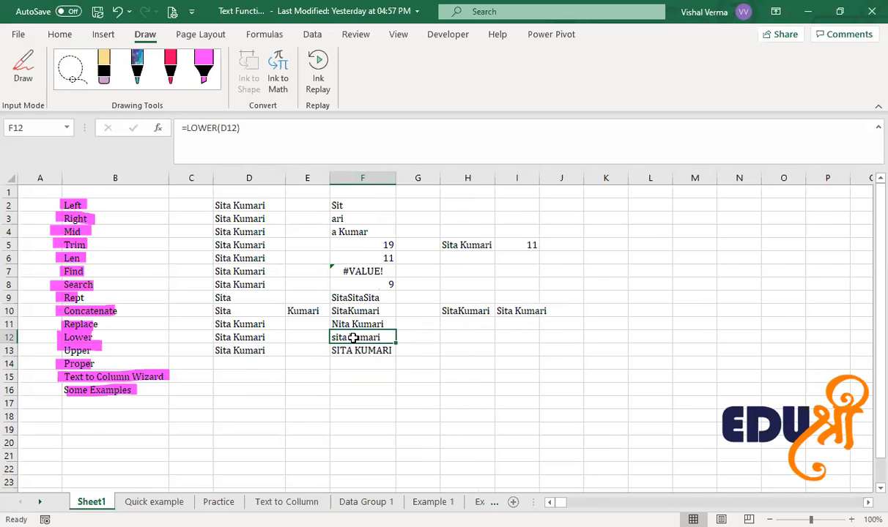
key(ctrl+c)
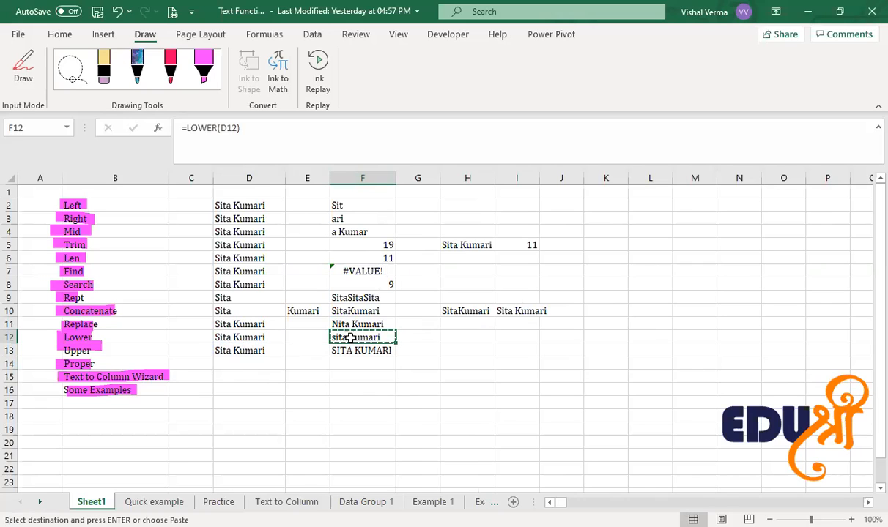
click(253, 364)
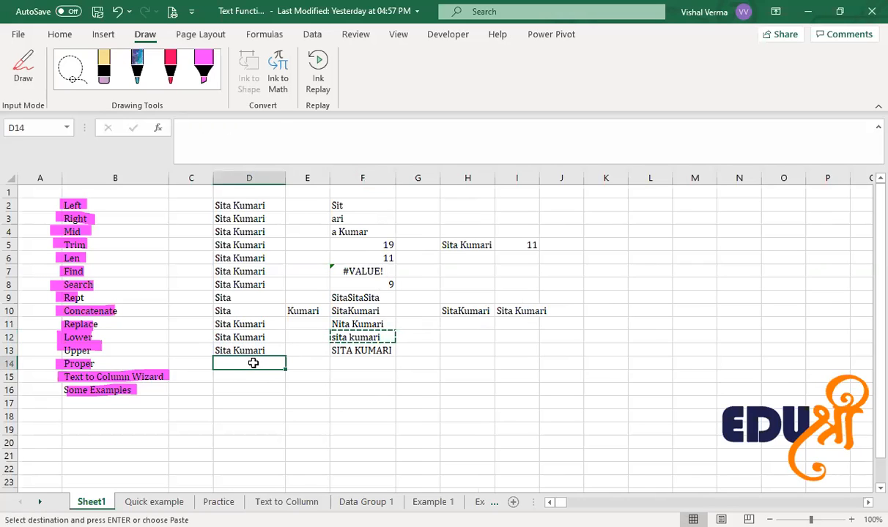
right_click(253, 364)
click(310, 208)
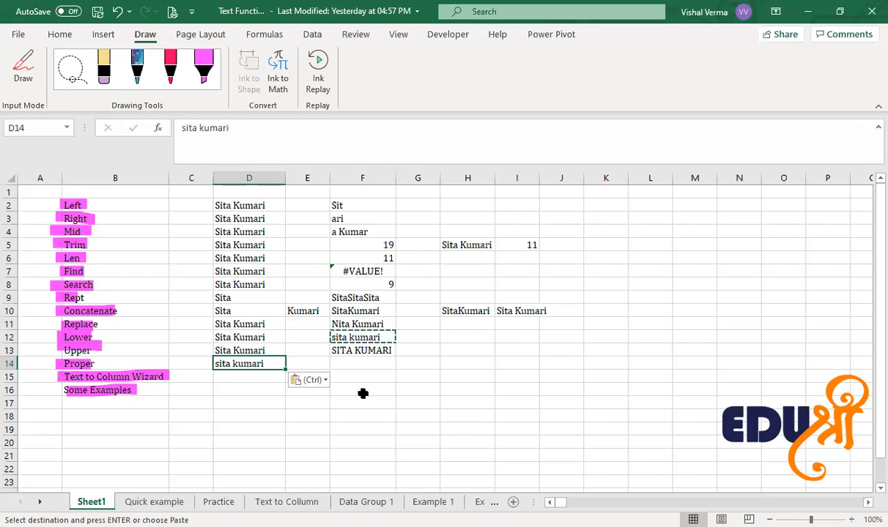
click(382, 351)
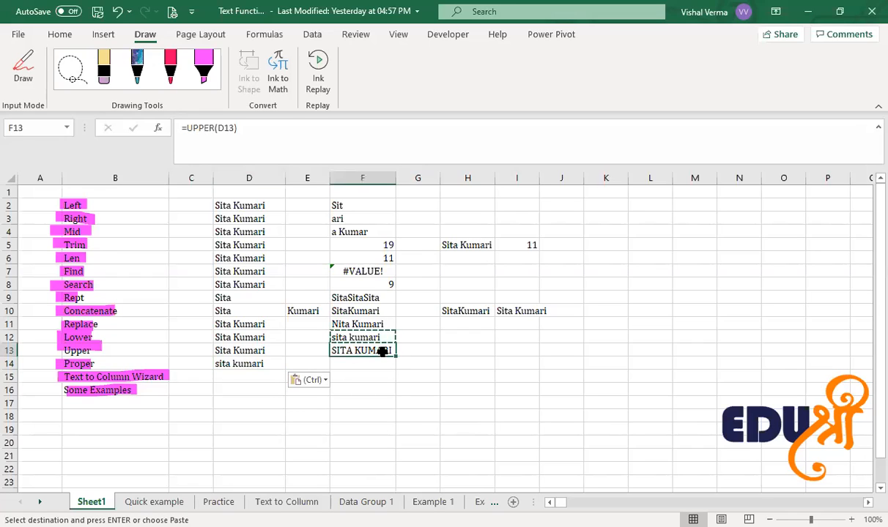
click(259, 364)
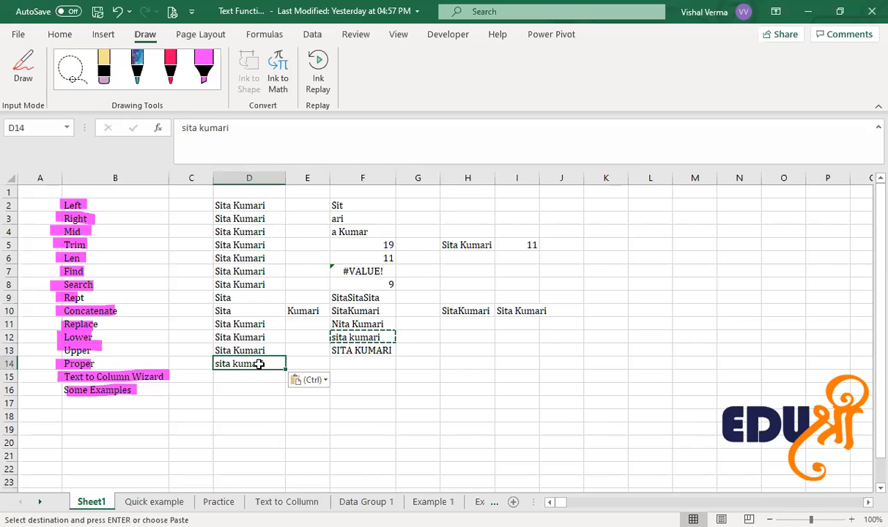
- Enter =PROPER(F12) in cell H12 to capitalize each word of the lowercase name
click(467, 334)
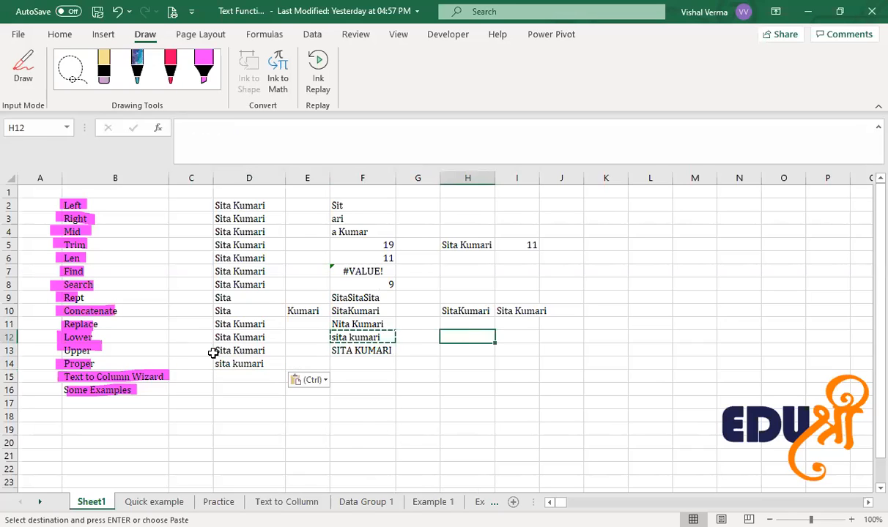
text(=)
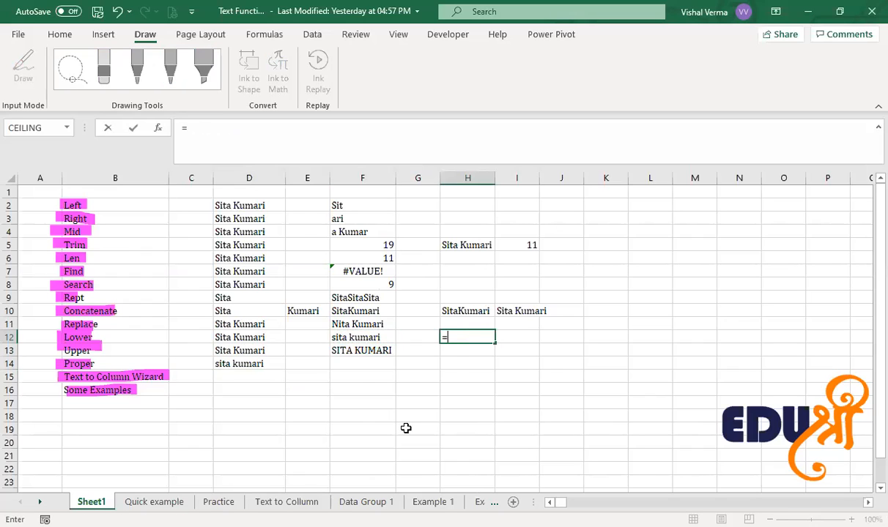
text(prop)
key(Tab)
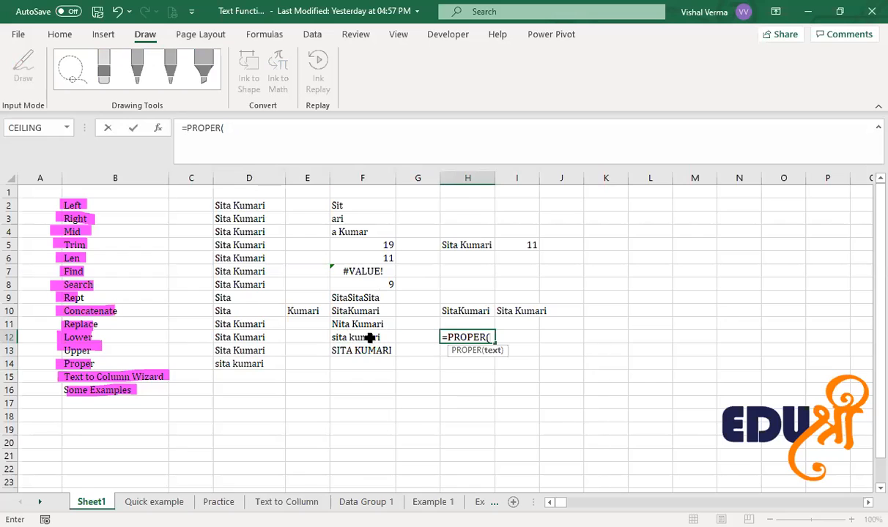
click(368, 337)
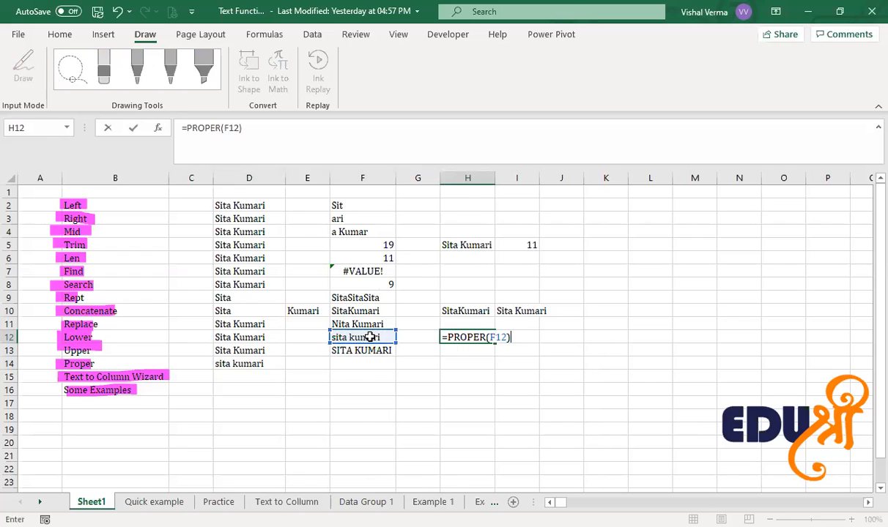
key(Return)
- Fill the PROPER formula from H12 down into H13 so it also covers the uppercase name
click(483, 338)
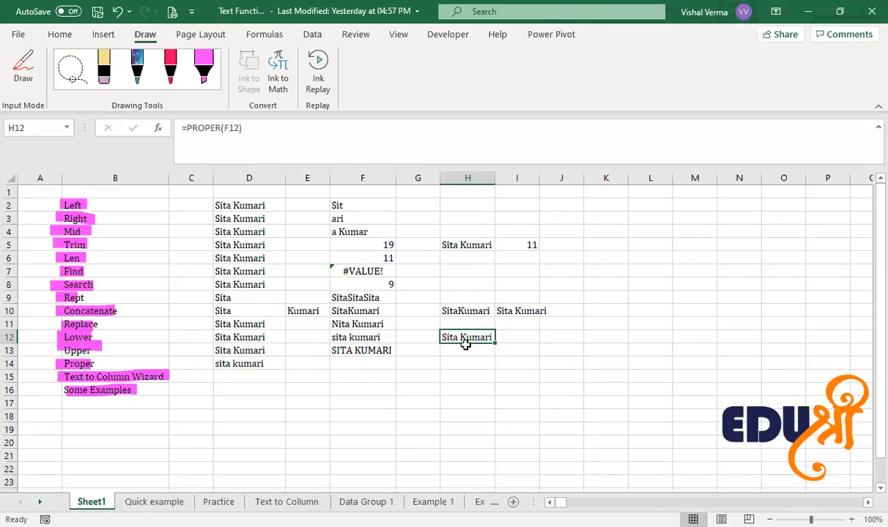
drag(495, 344, 495, 355)
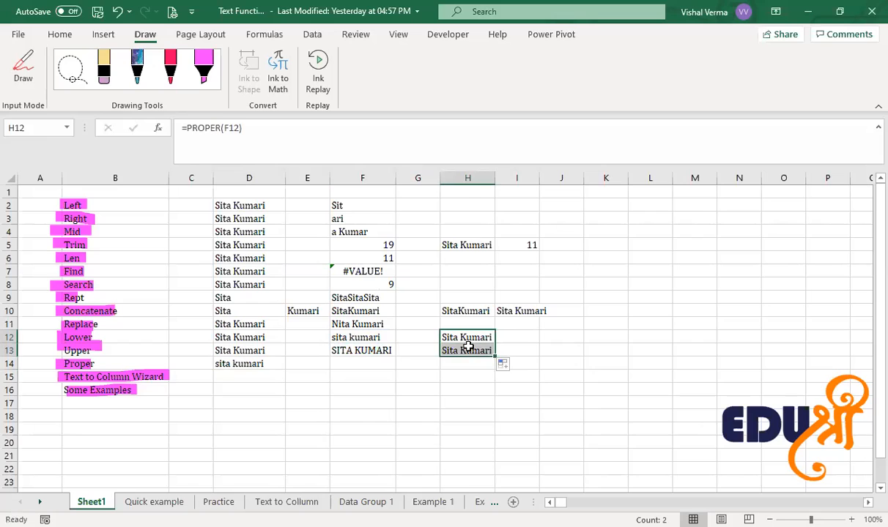
click(468, 349)
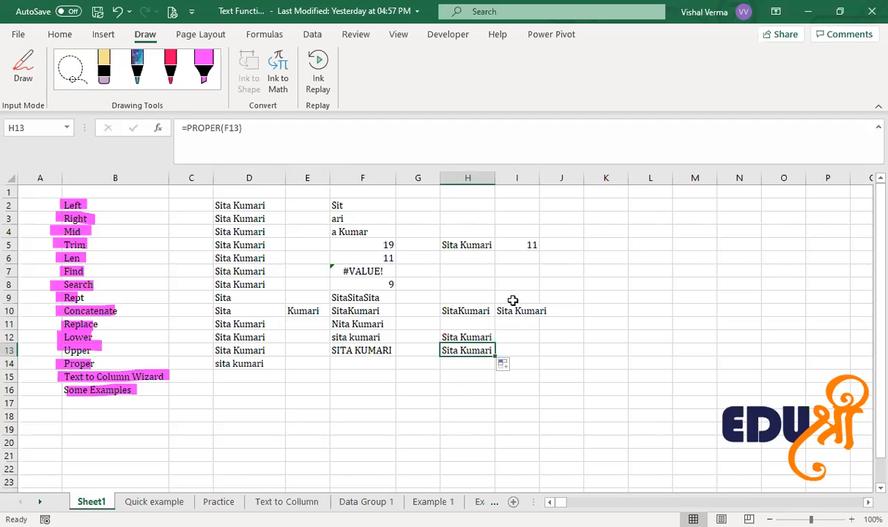
- Open the Data Group 1 sheet and examine how far its semicolon-separated employee records extend
click(366, 501)
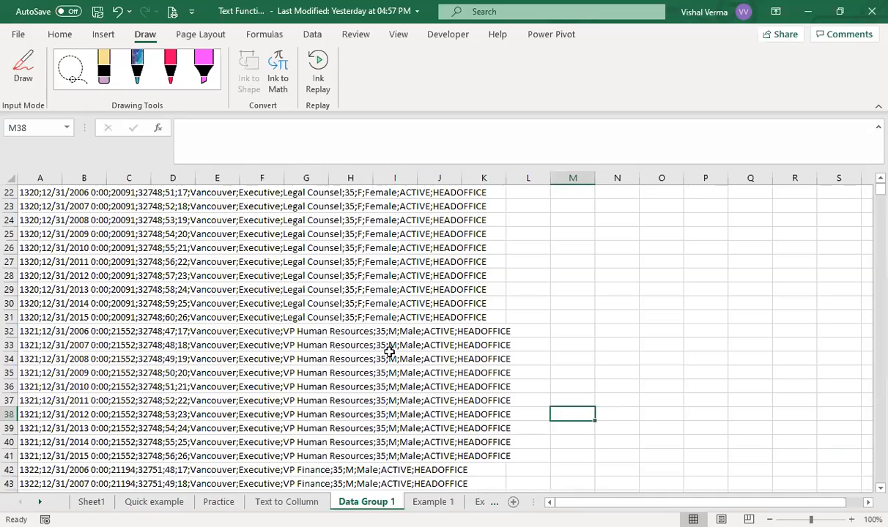
scroll(391, 344, up, 7)
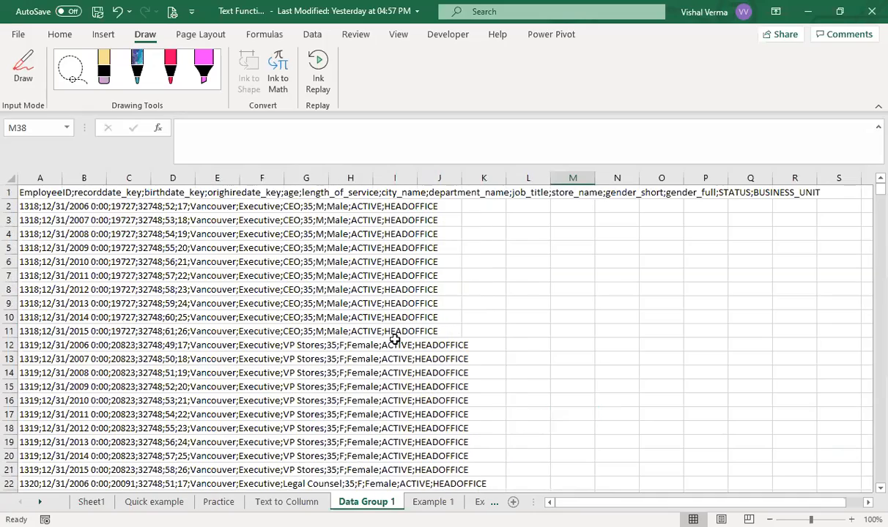
scroll(394, 339, down, 20)
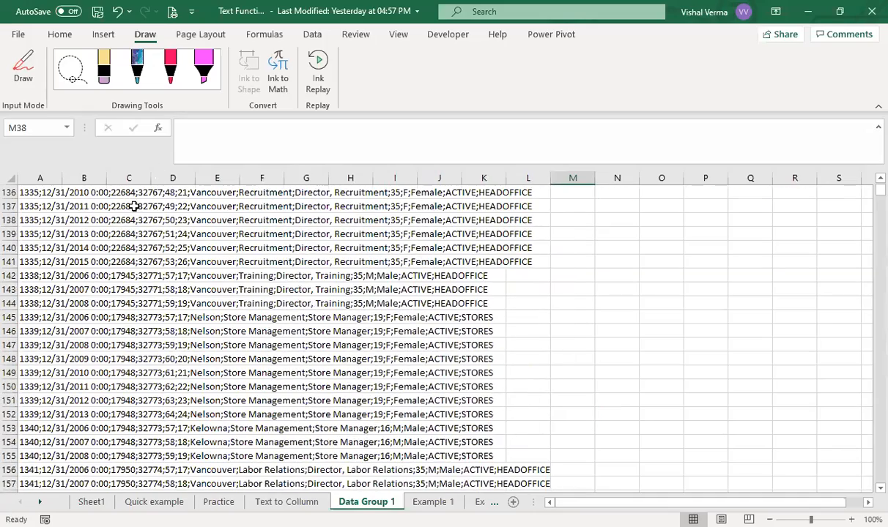
click(134, 206)
key(ctrl+Down)
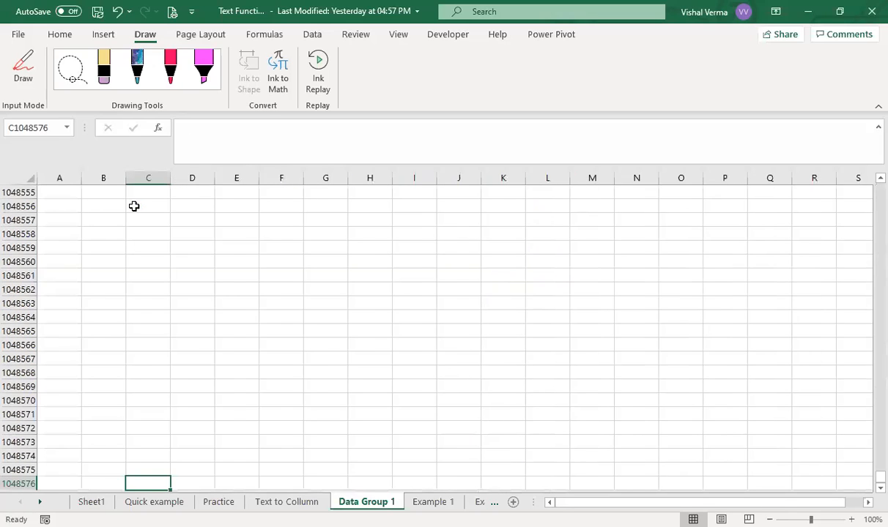
key(ctrl+Up)
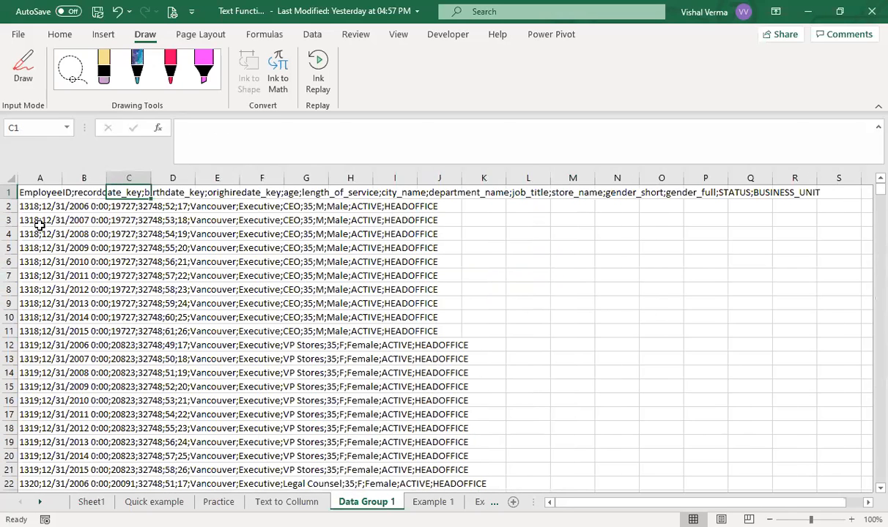
click(24, 192)
key(ctrl+Down)
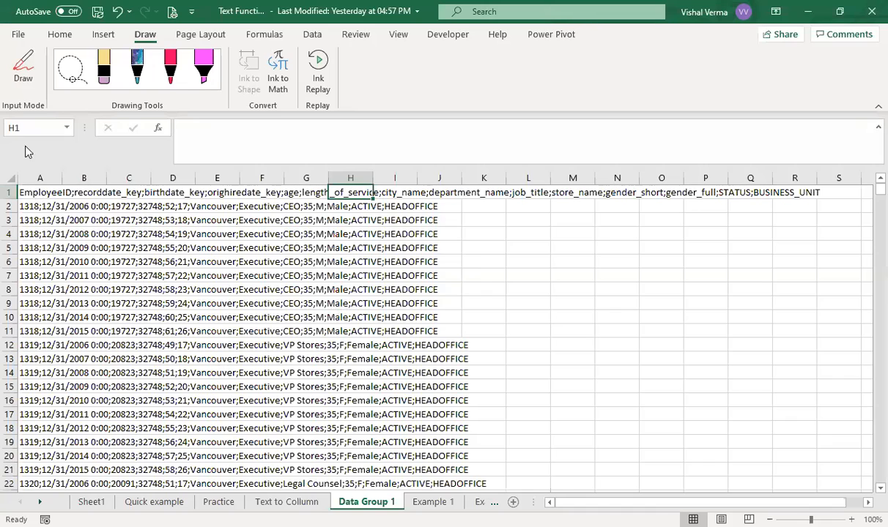
- Autofit column A to its longest entry and inspect the full contents of A1 and A2
double_click(63, 181)
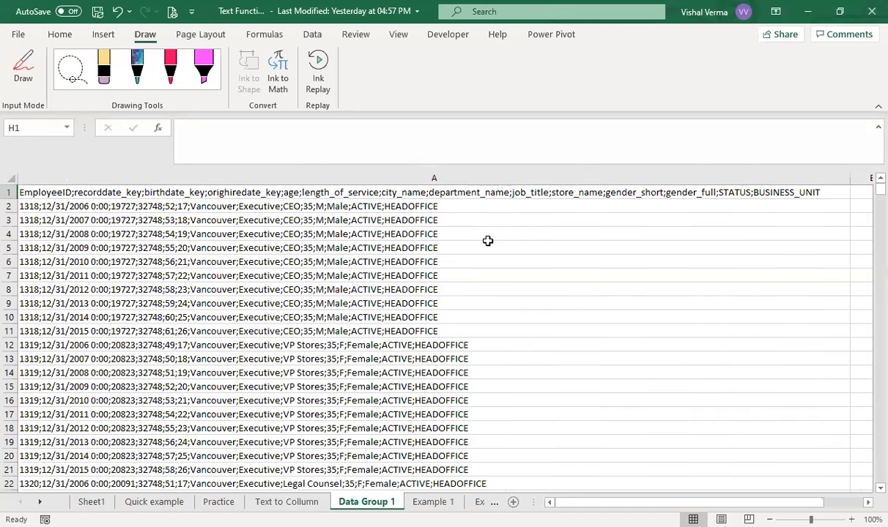
click(463, 192)
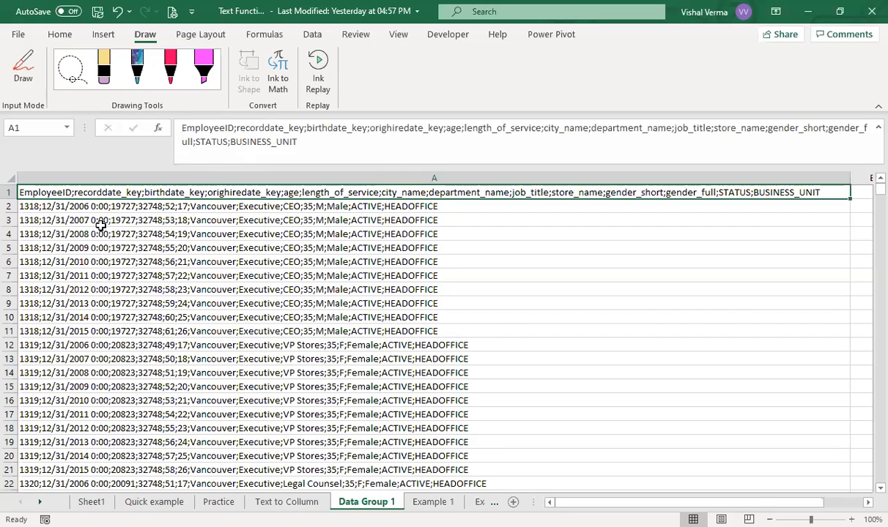
click(188, 209)
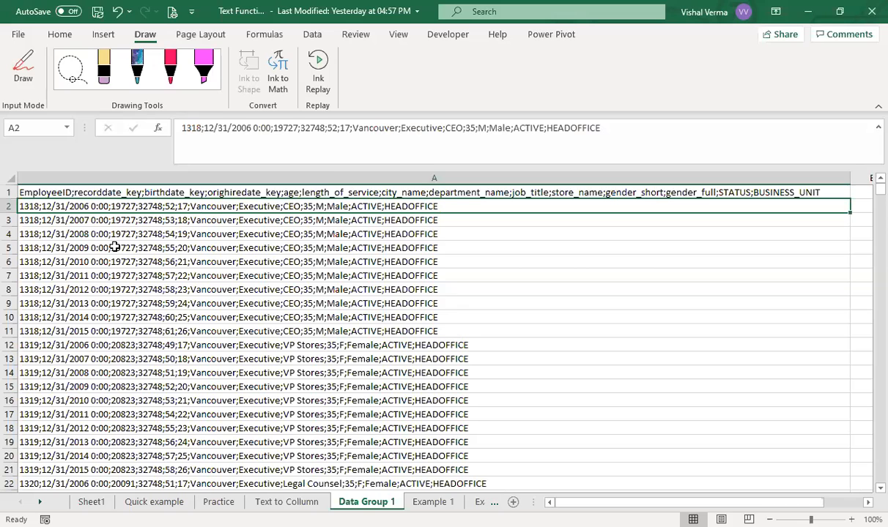
- Start Text to Columns on column A with the Delimited file type and add Semicolon as a delimiter
click(369, 178)
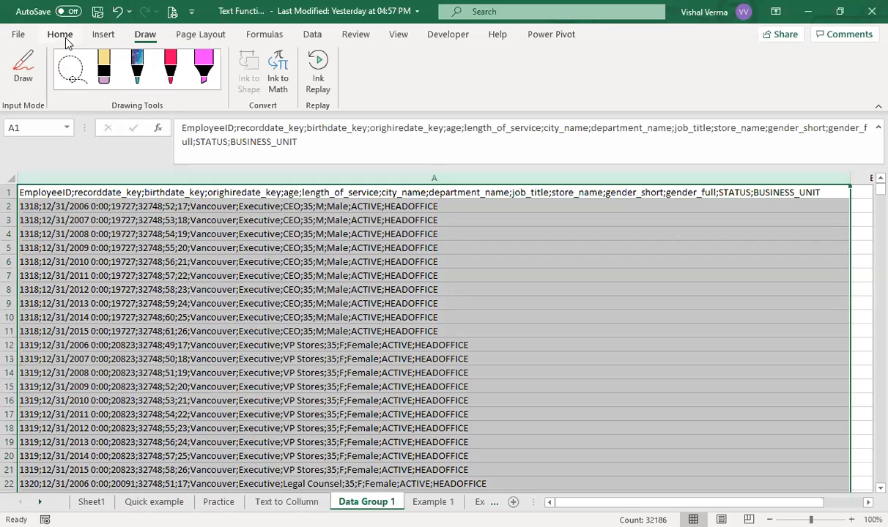
click(315, 35)
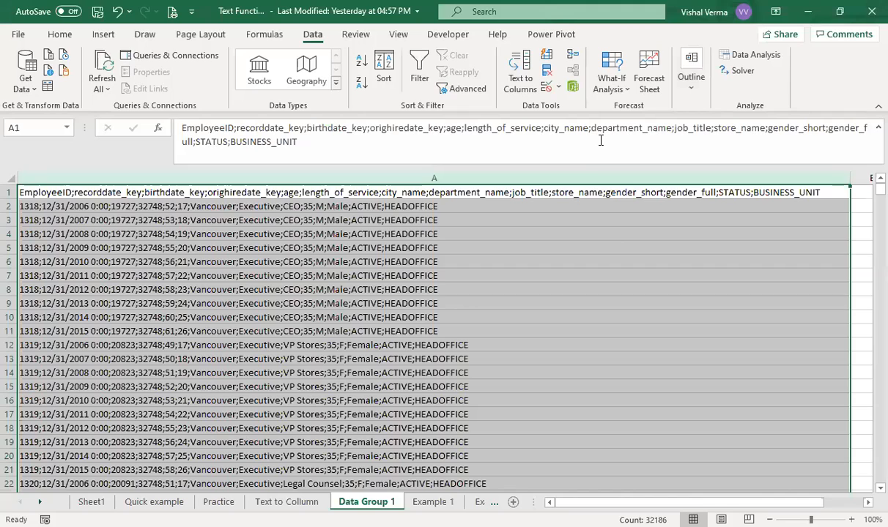
click(518, 75)
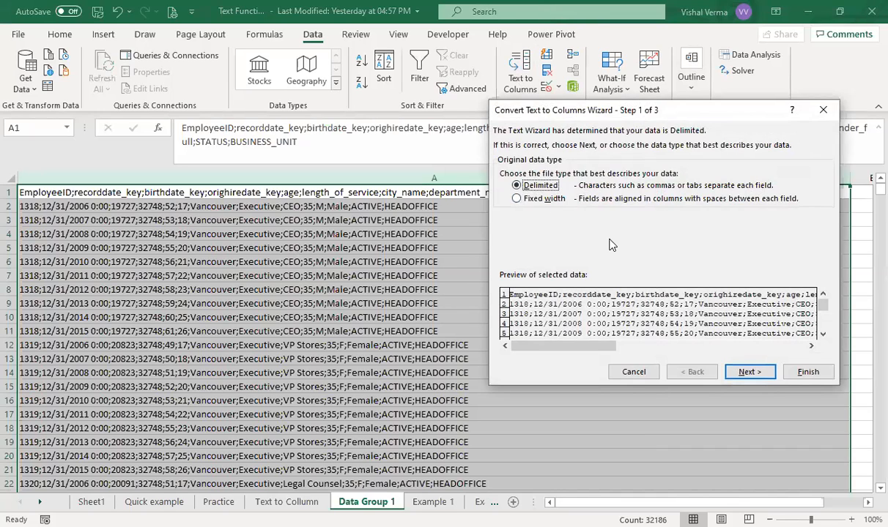
click(747, 374)
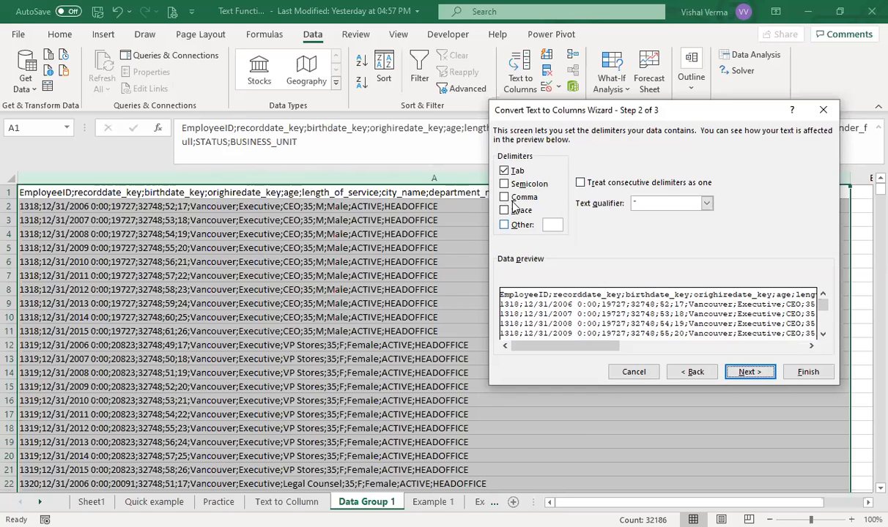
click(504, 184)
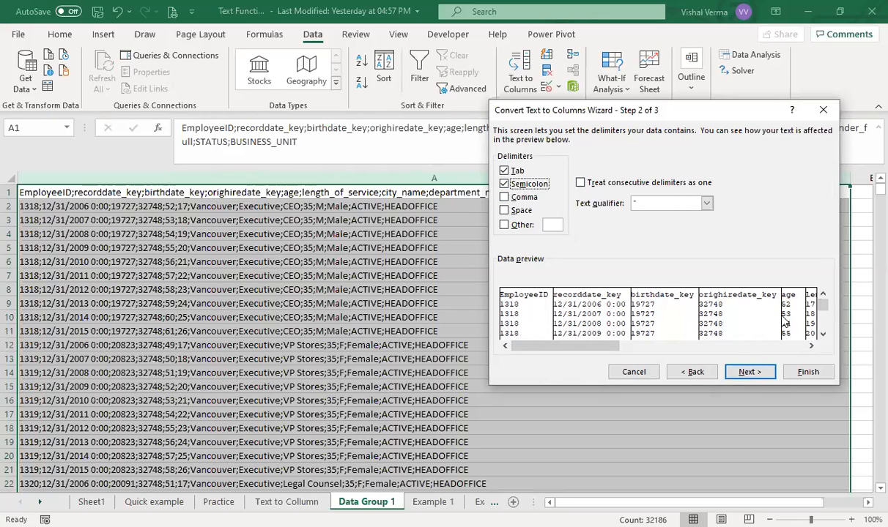
drag(607, 350, 517, 361)
- Try Space as an additional delimiter, compare the data preview with and without it, and leave Space off
click(504, 210)
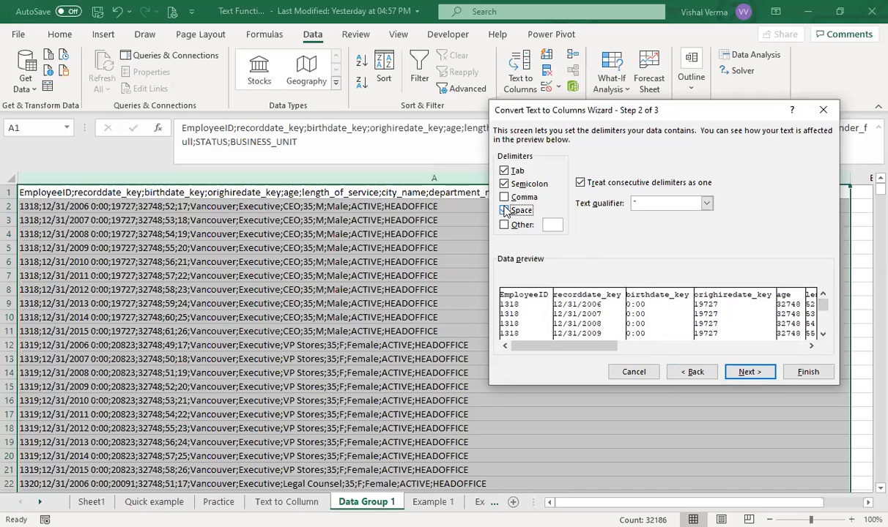
click(504, 210)
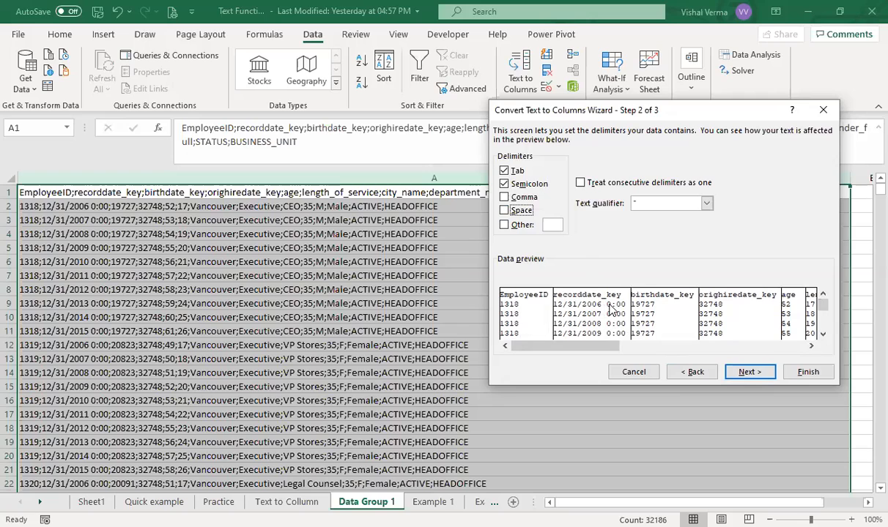
click(504, 210)
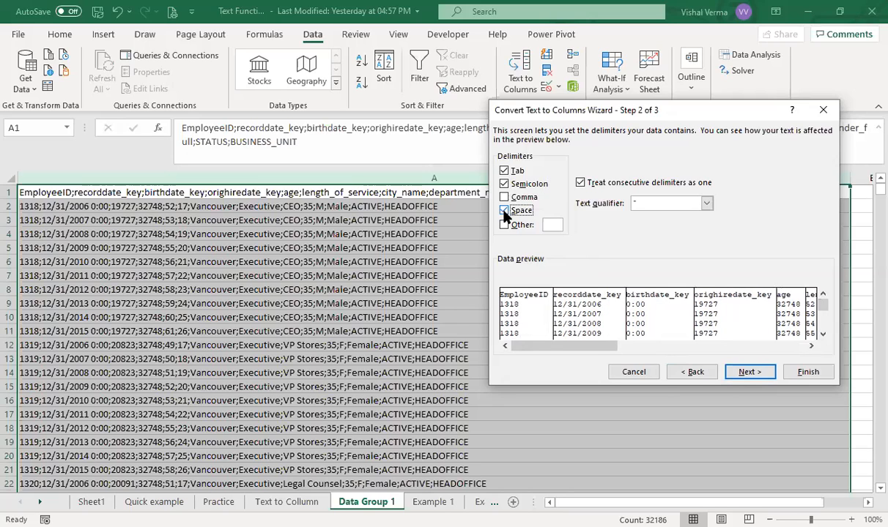
drag(556, 346, 513, 359)
click(505, 210)
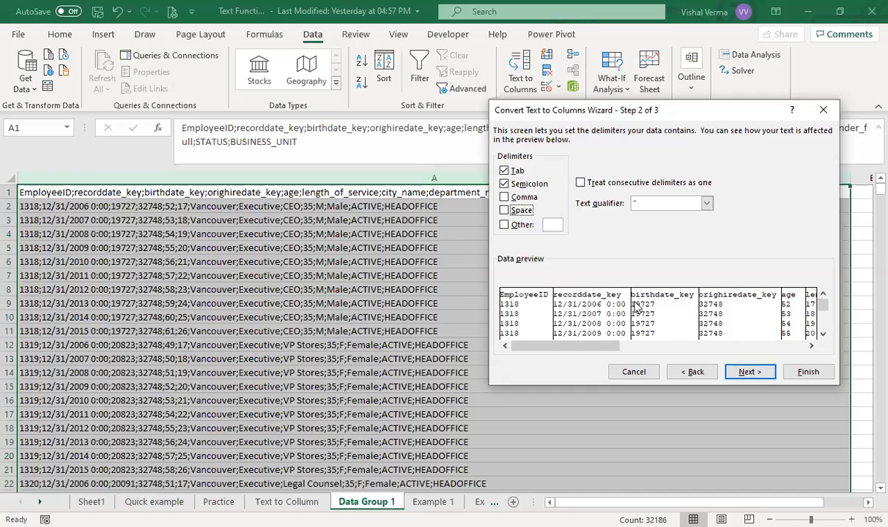
click(505, 211)
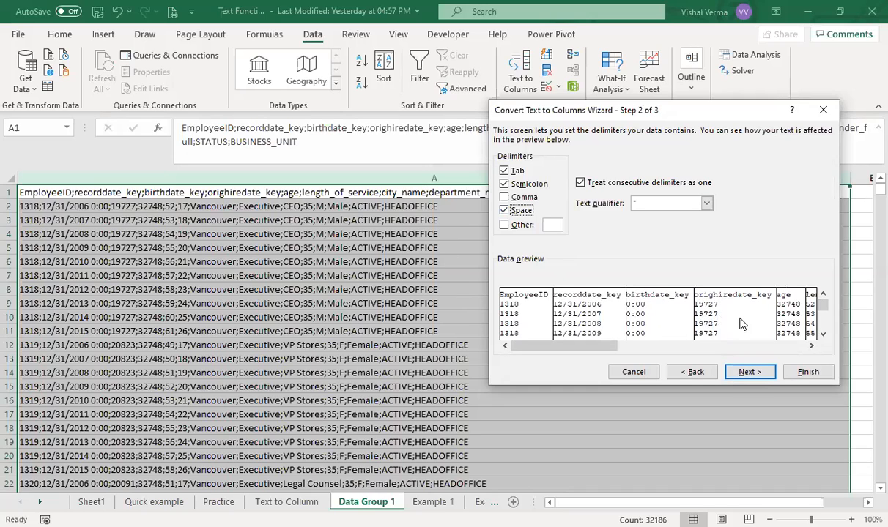
click(504, 210)
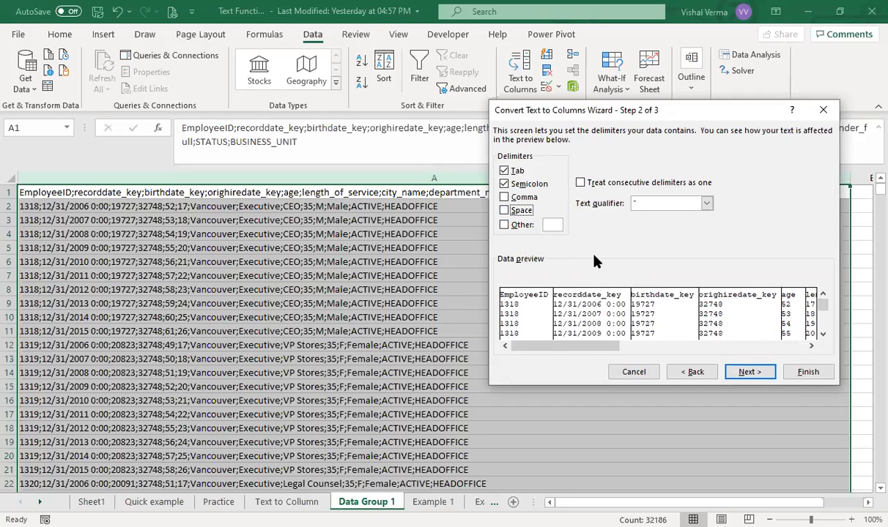
- Complete the split in General format with destination $A$1 and autofit all columns of the sheet
click(750, 373)
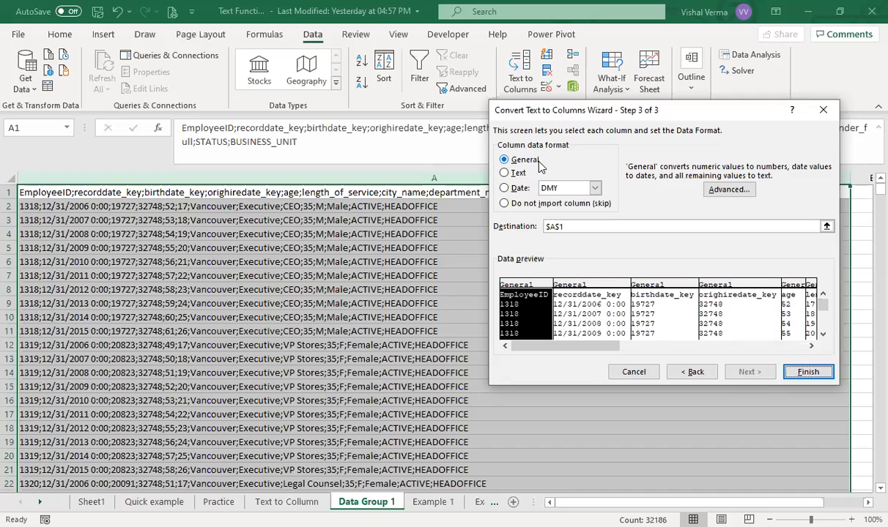
click(808, 373)
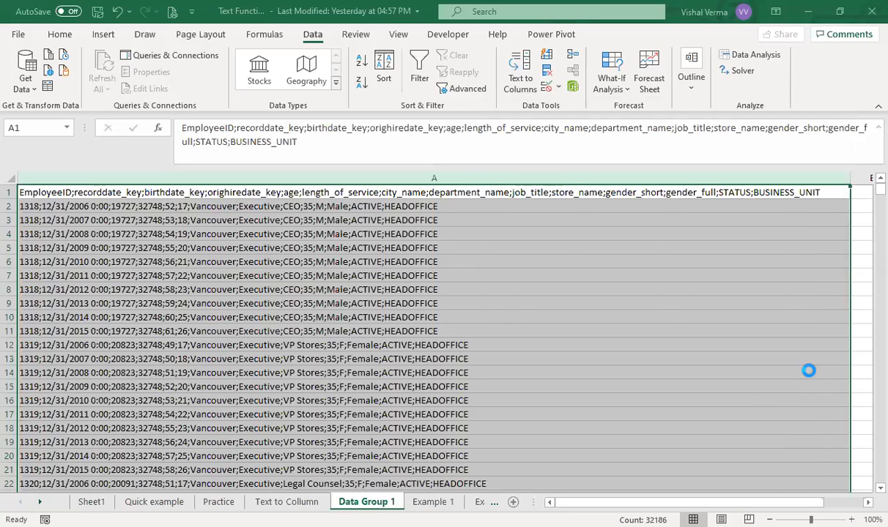
click(18, 179)
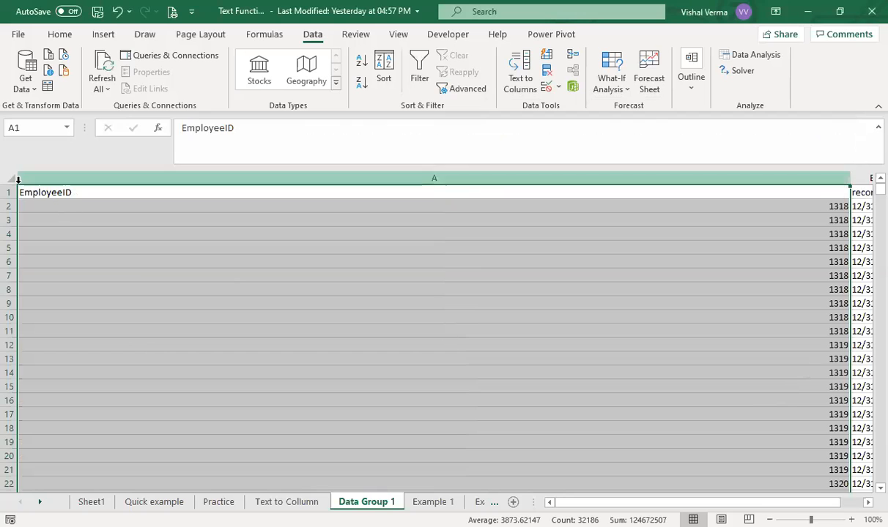
click(10, 179)
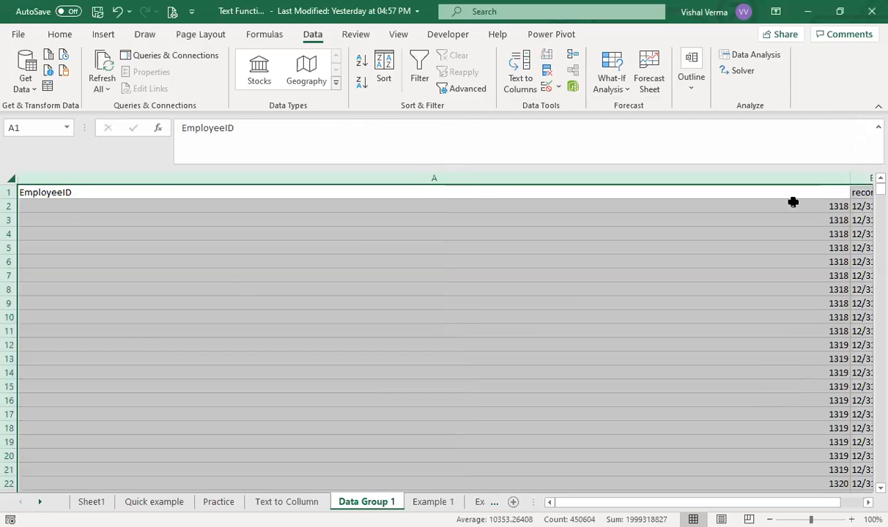
double_click(847, 183)
click(272, 315)
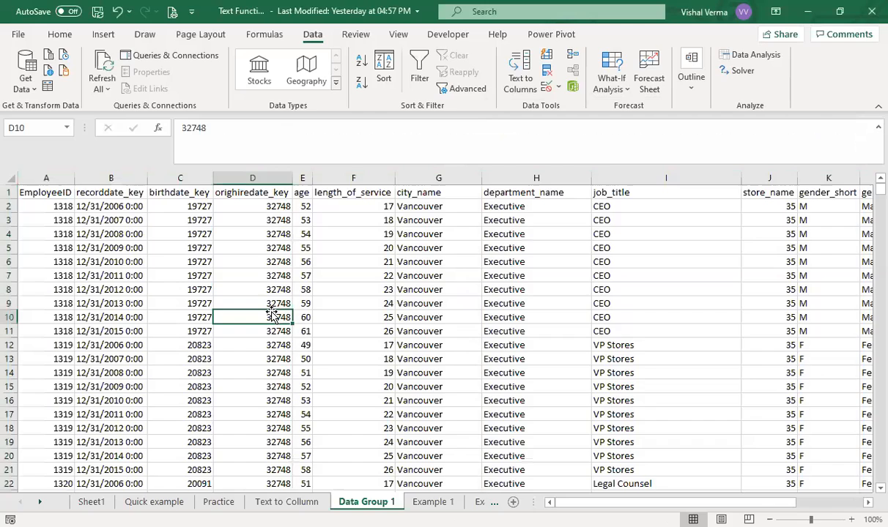
- Examine the separated fields along row 5 from column A through column O and return to cell A2
click(55, 247)
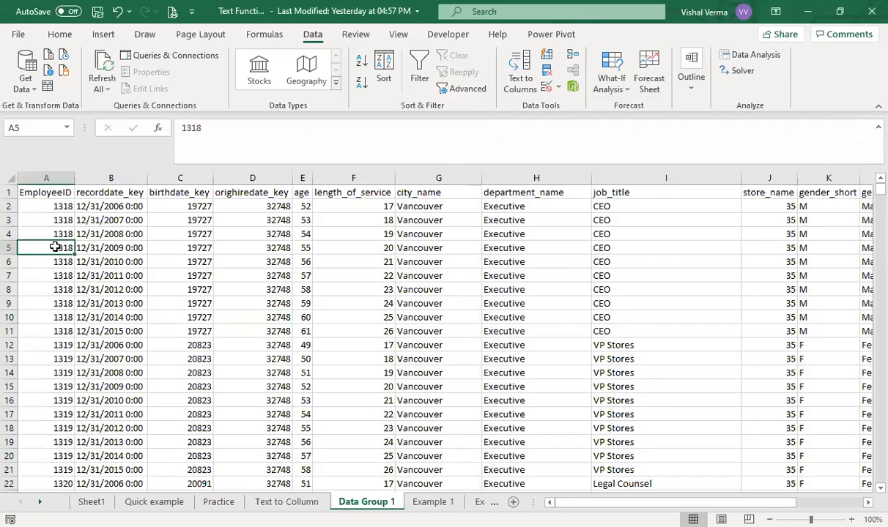
key(Right)
key(Right)
key(Right)
key(Right)
key(Right)
key(Right)
key(Right)
key(Right)
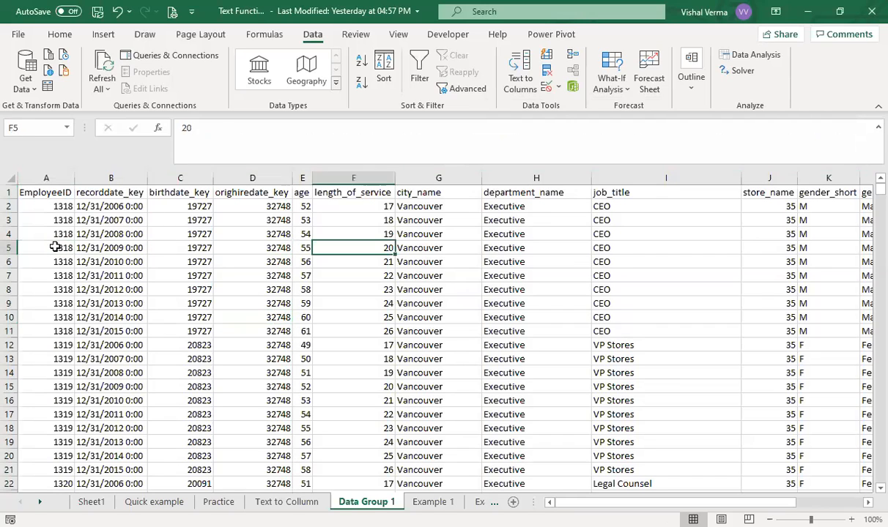
key(Right)
key(Right)
key(Right)
key(Right)
key(Right)
key(Right)
key(Right)
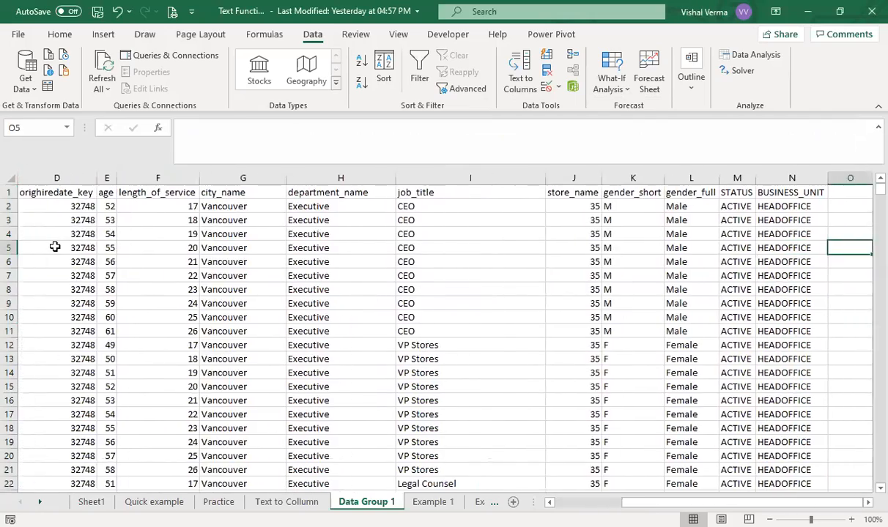
key(Home)
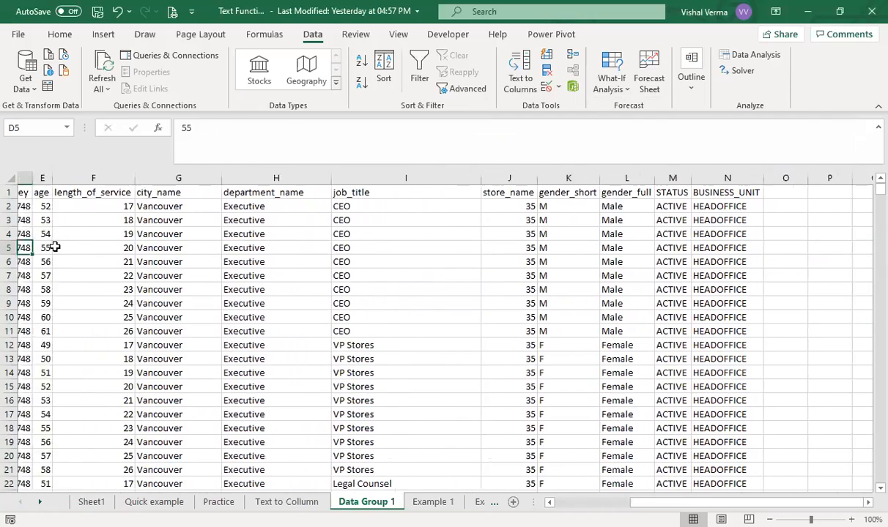
key(Up)
key(Up)
key(Up)
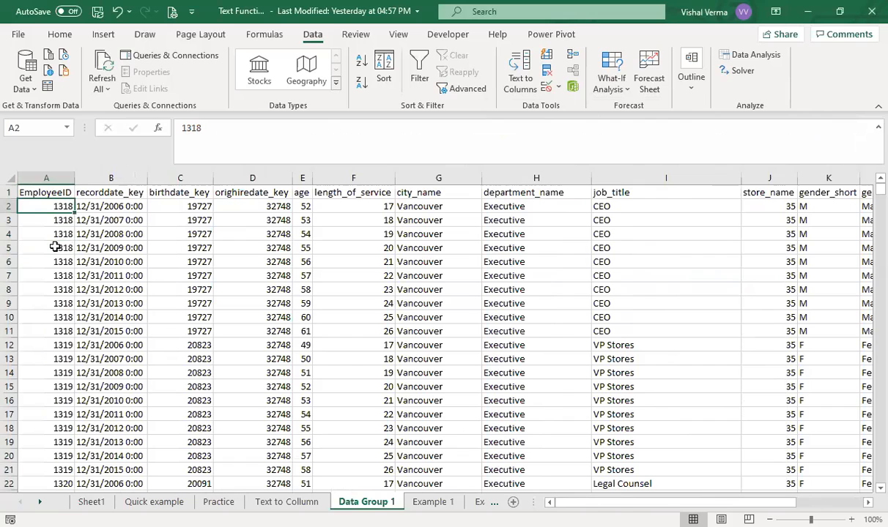
- Try splitting the recorddate_key column by Space over the existing column C data, and undo the split
click(119, 178)
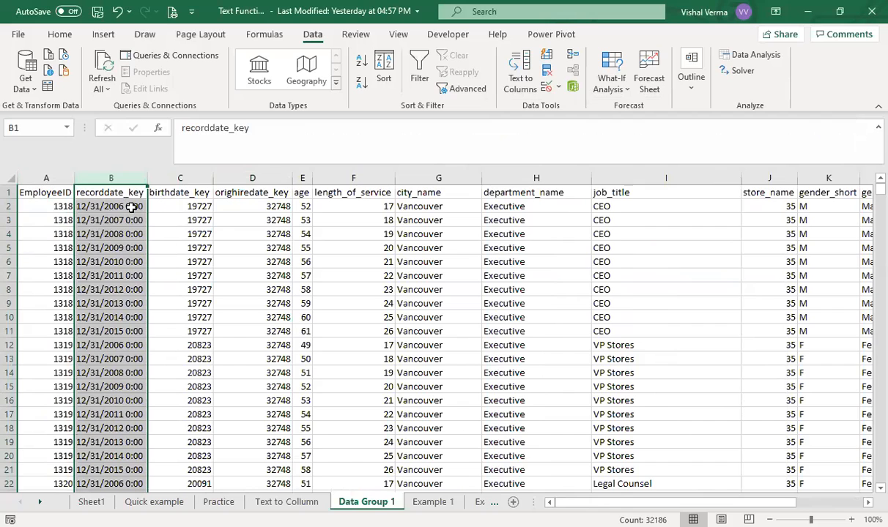
click(523, 76)
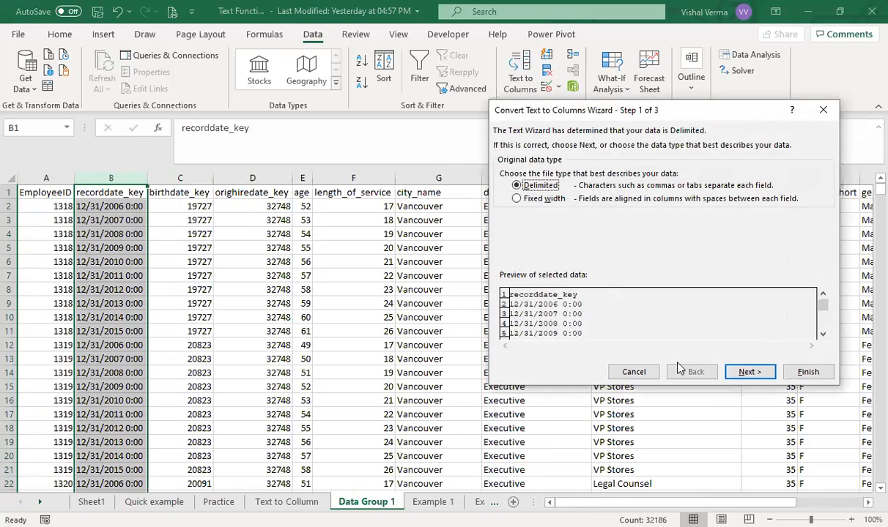
click(749, 372)
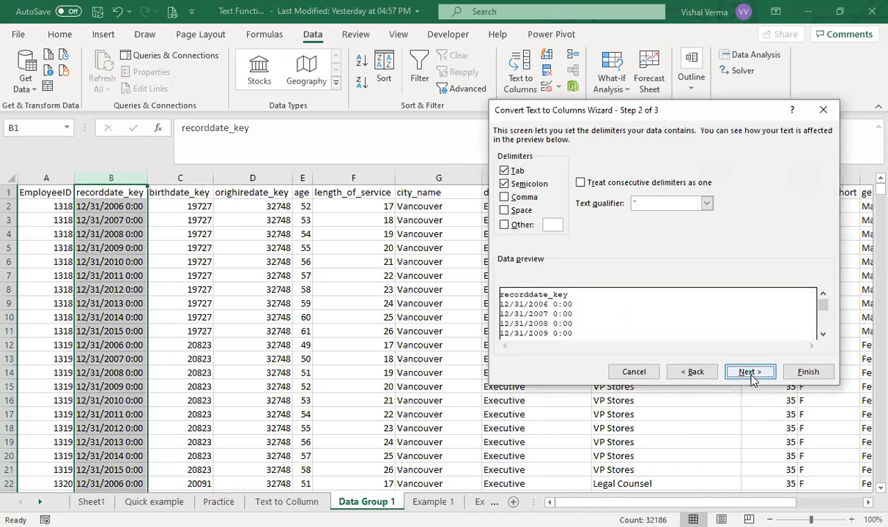
click(504, 210)
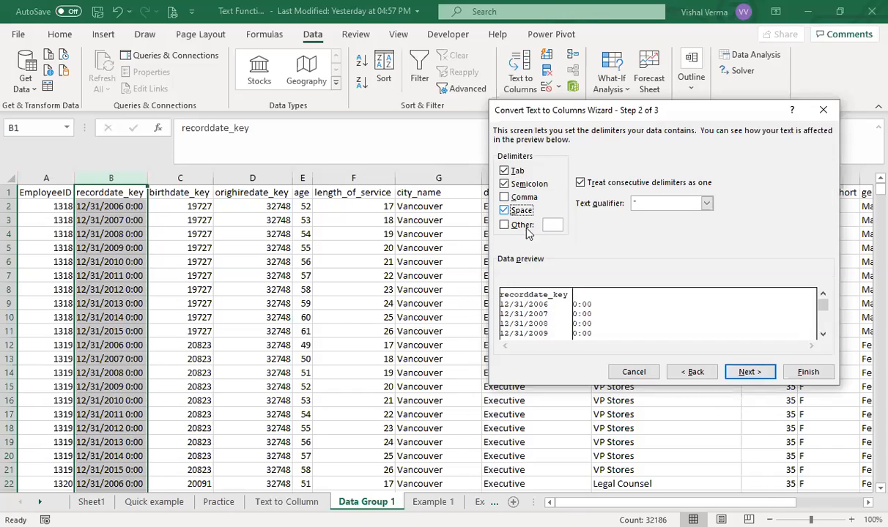
click(751, 372)
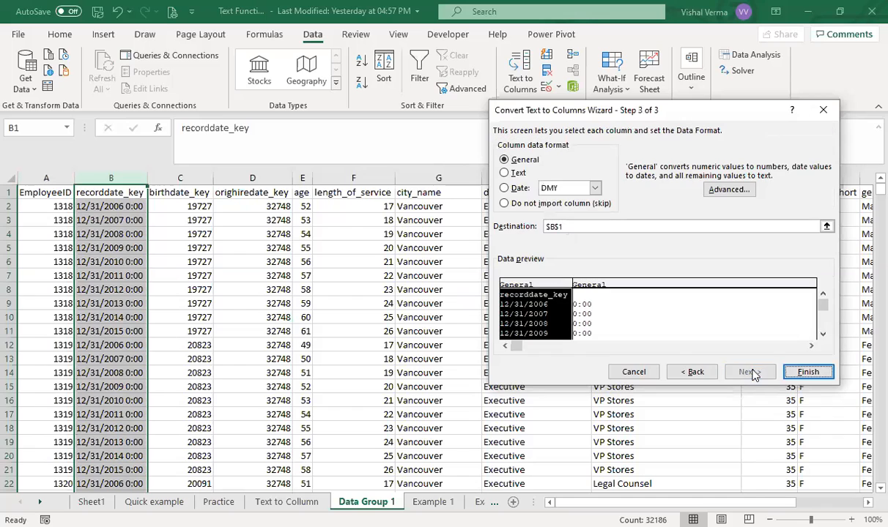
click(805, 372)
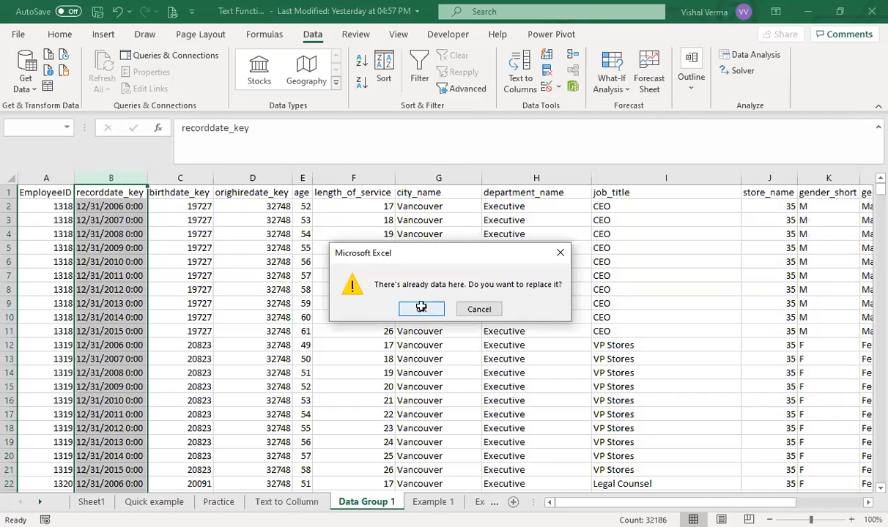
click(422, 311)
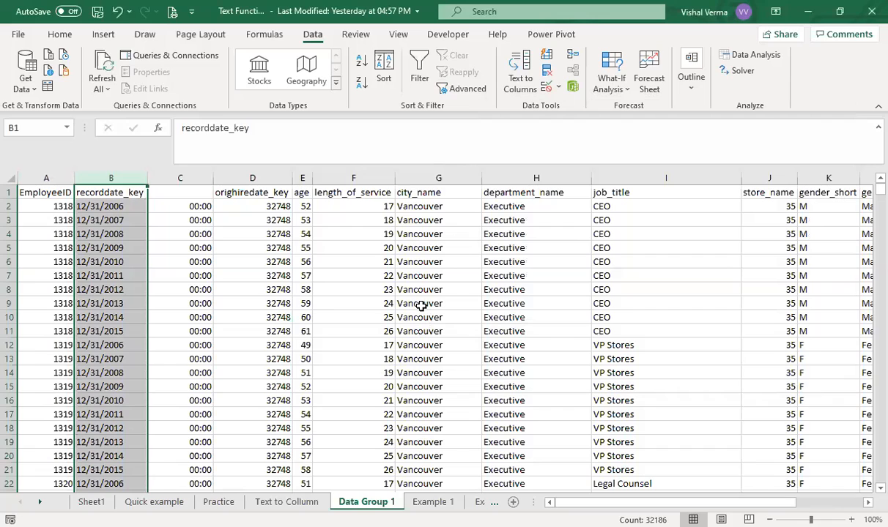
key(ctrl+z)
- Insert an empty column before the birthdate_key column
click(190, 178)
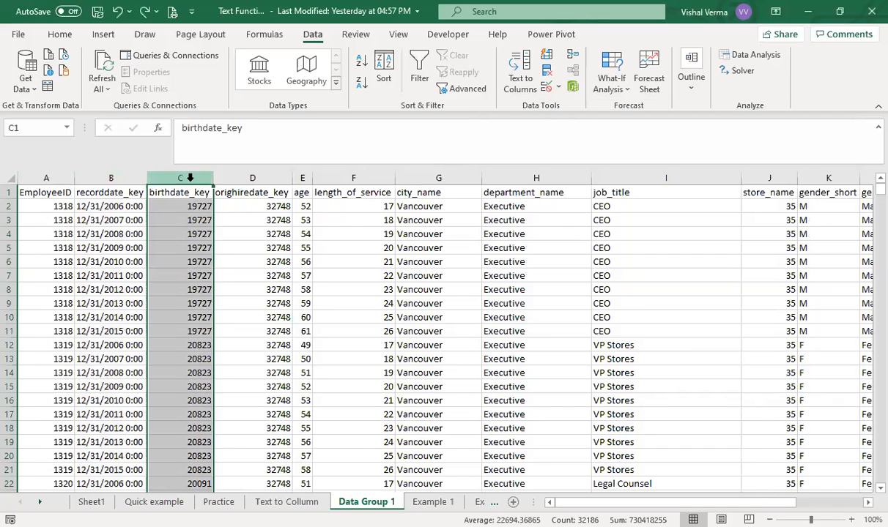
right_click(190, 177)
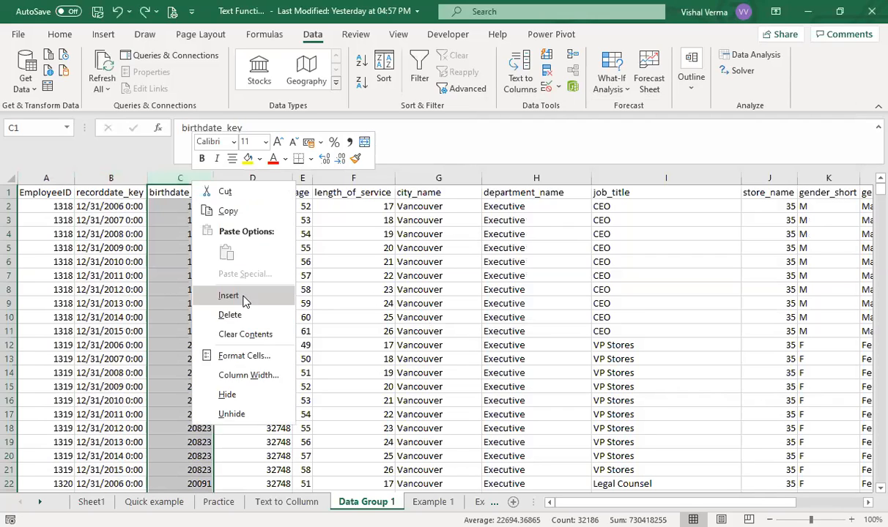
click(243, 295)
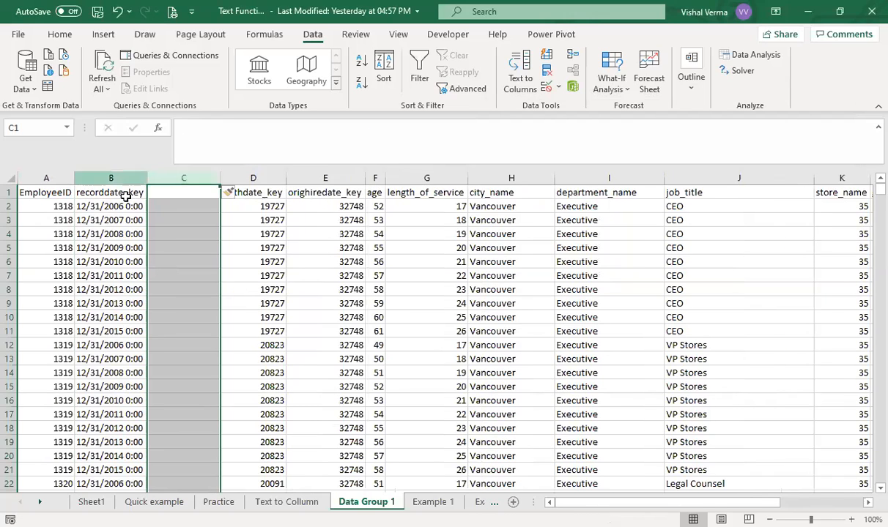
- Split the recorddate_key column with Text to Columns, delimited by Space, in General format with destination $B$1
click(127, 193)
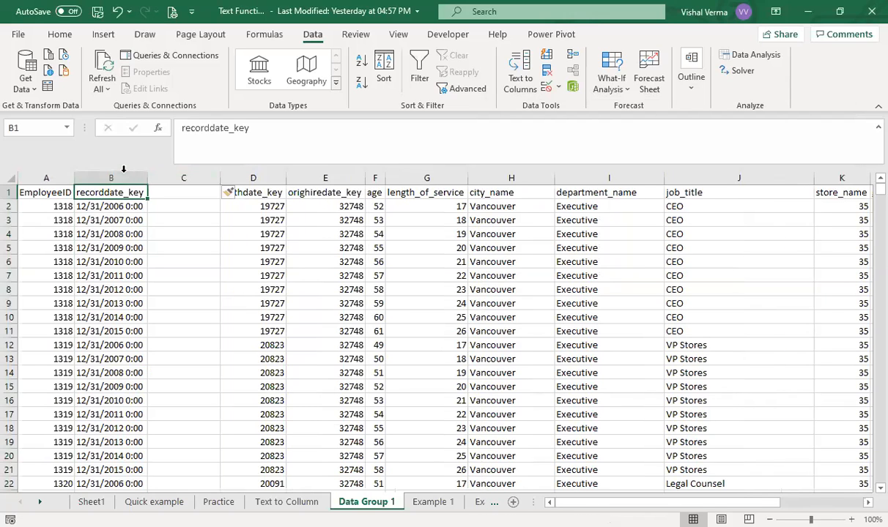
click(128, 176)
click(515, 88)
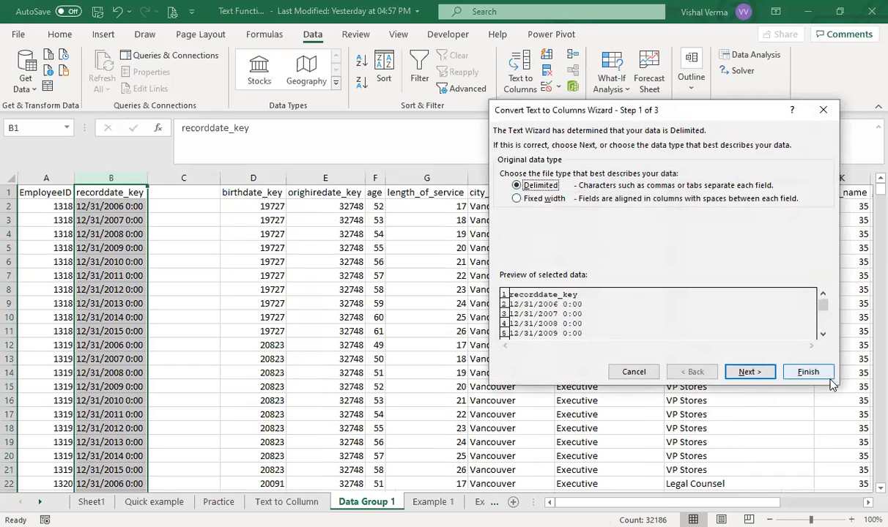
click(745, 372)
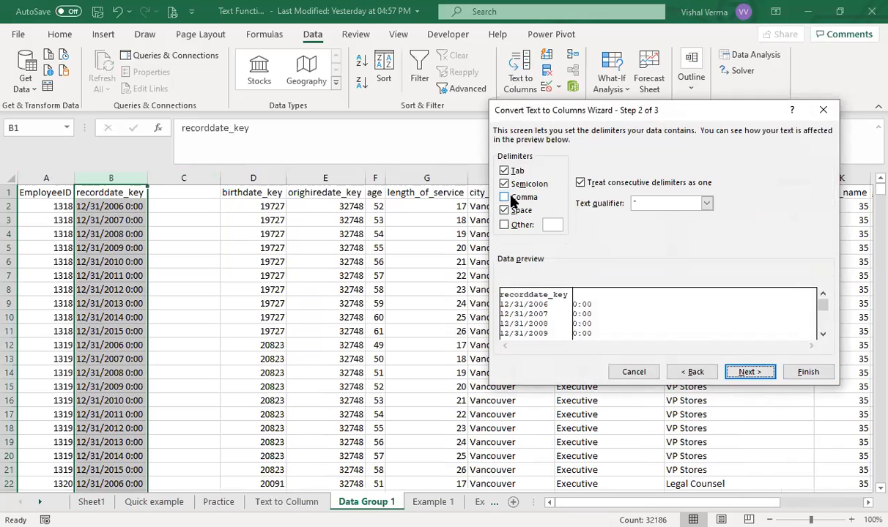
click(750, 372)
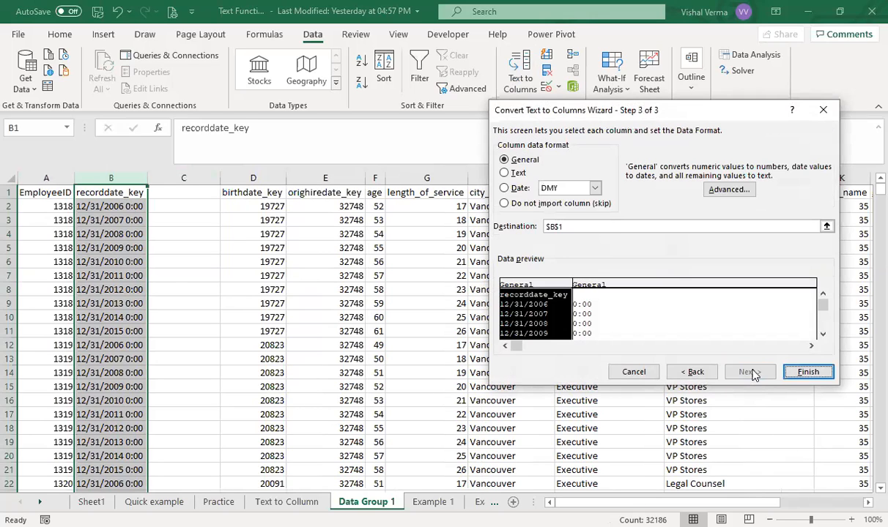
click(808, 372)
click(176, 316)
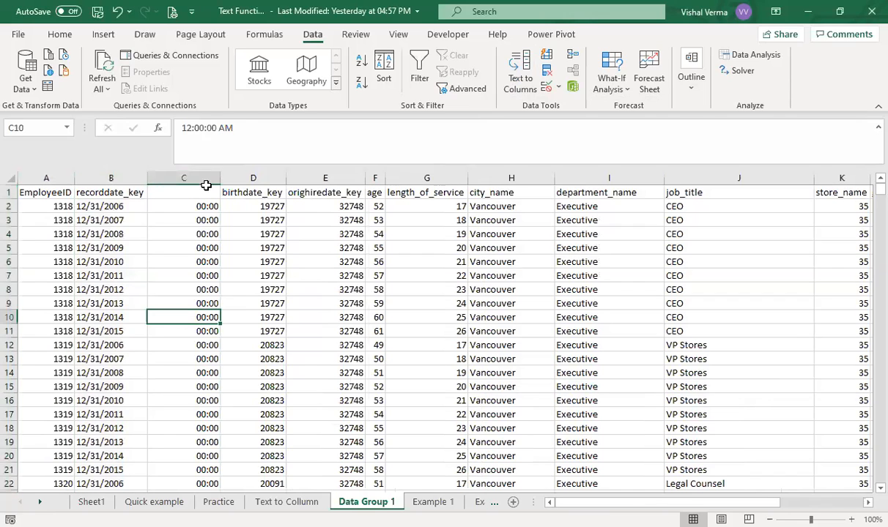
- Delete column C, which holds the separated 00:00 times
click(197, 179)
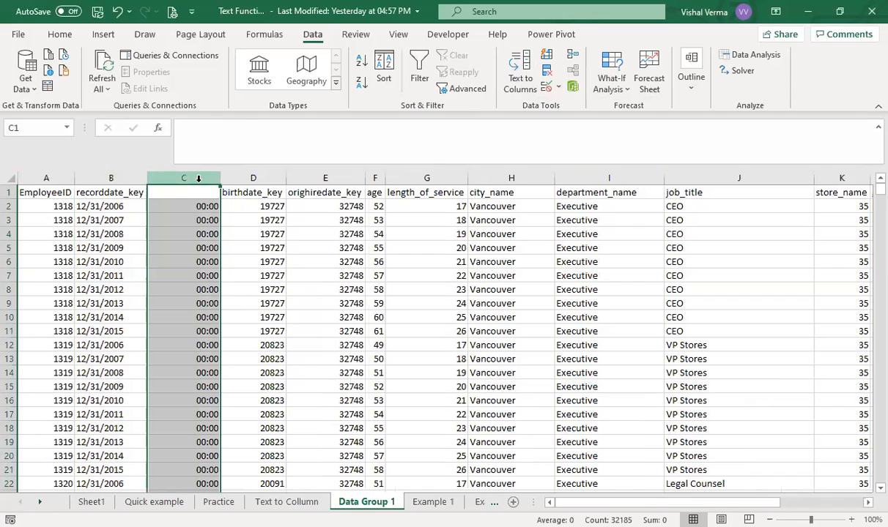
right_click(198, 179)
click(252, 317)
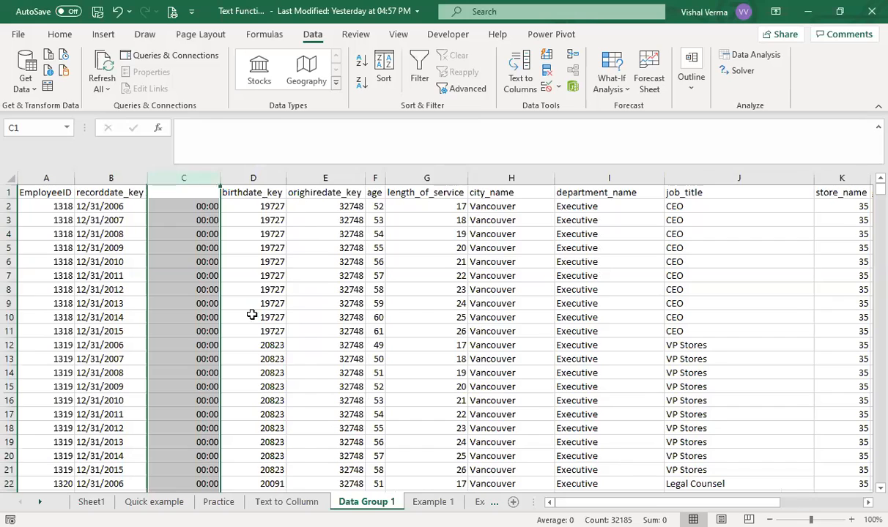
click(100, 231)
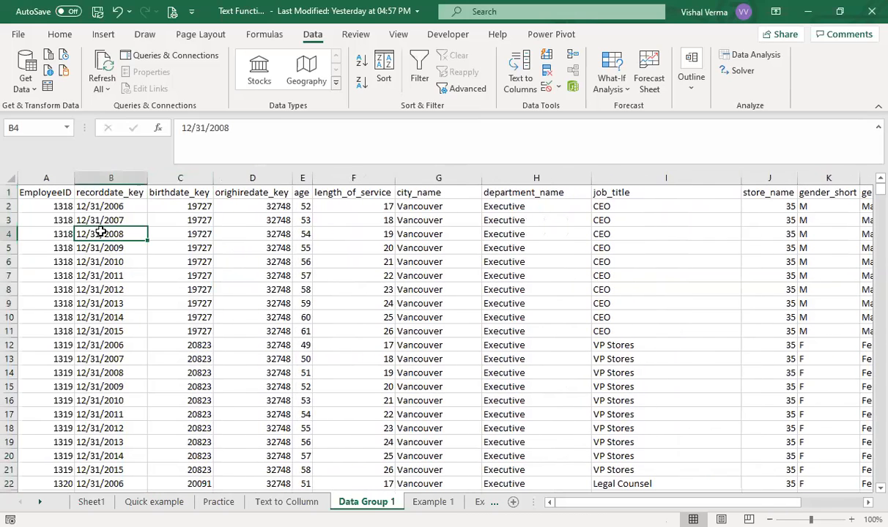
- Format all values in the birthdate_key column from C2 down as Short Date
click(182, 207)
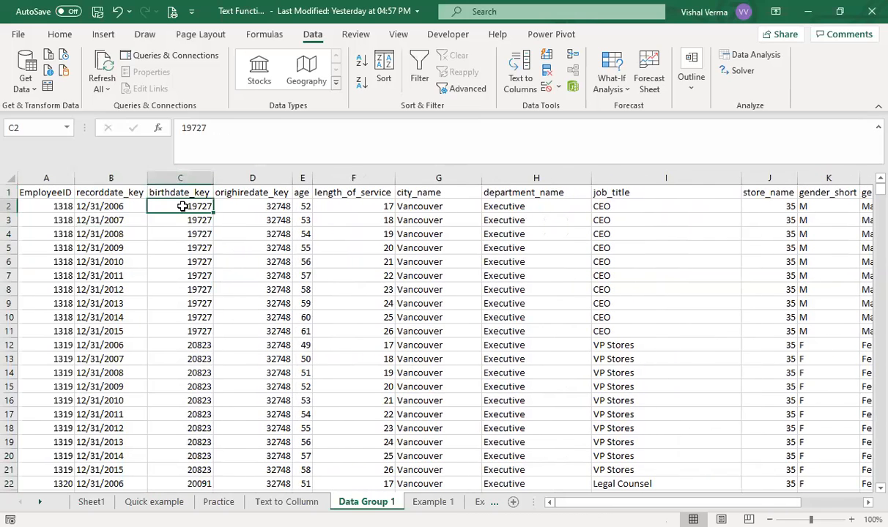
key(ctrl+shift+Down)
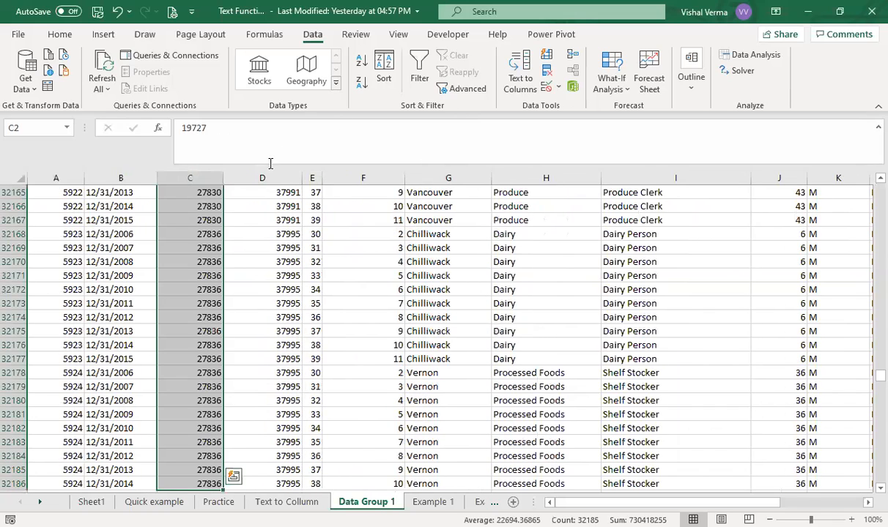
click(59, 35)
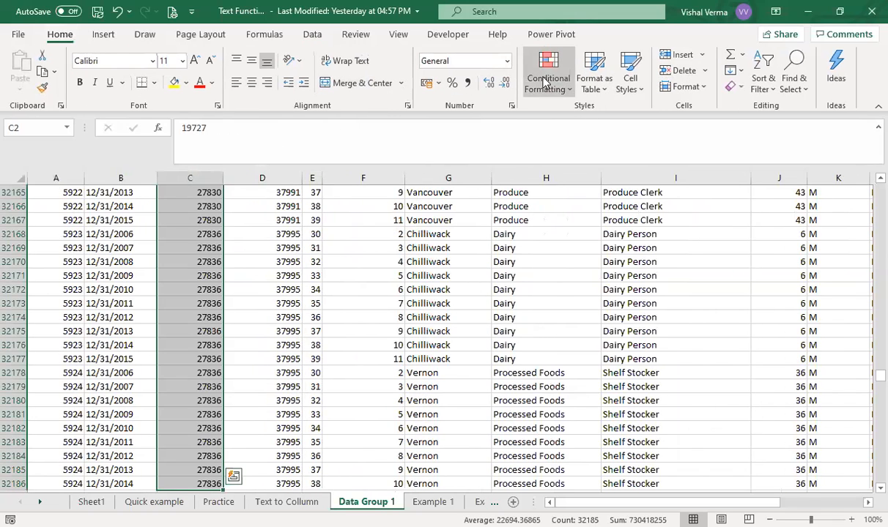
click(507, 62)
click(501, 223)
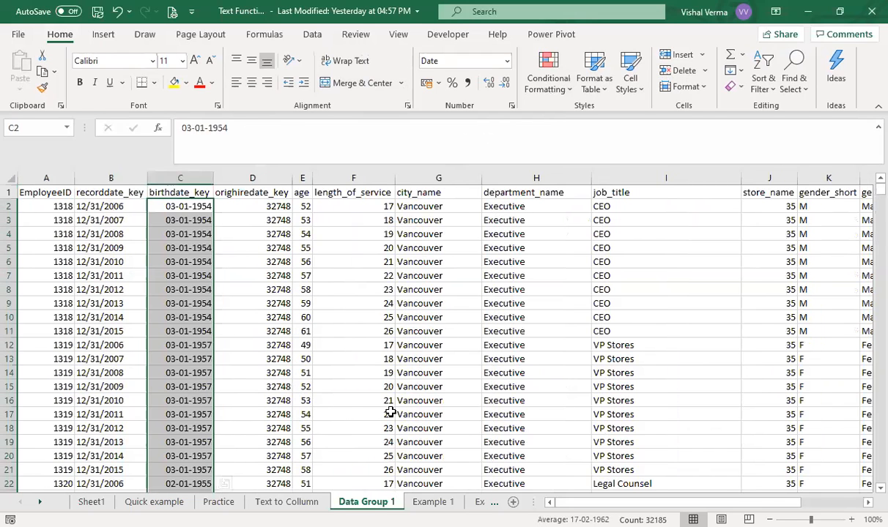
- Format all values in the orighiredate_key column from D2 down as Short Date
click(265, 206)
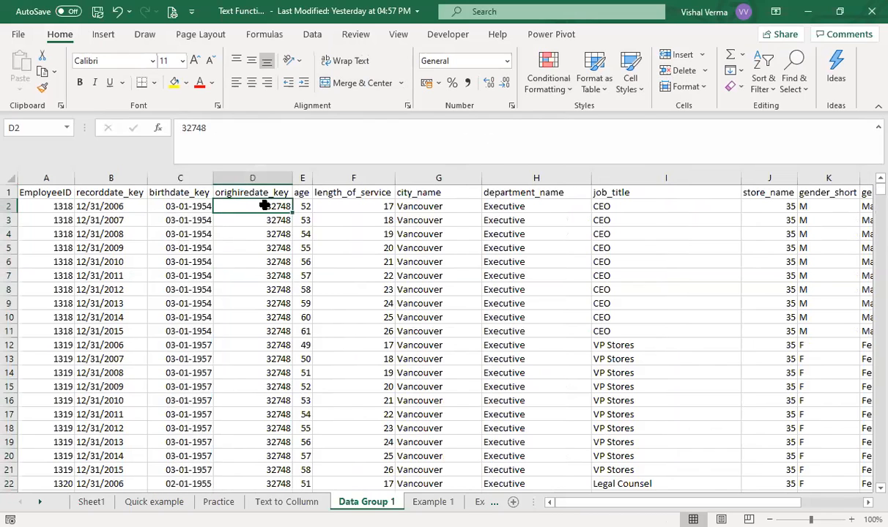
key(ctrl+shift+Down)
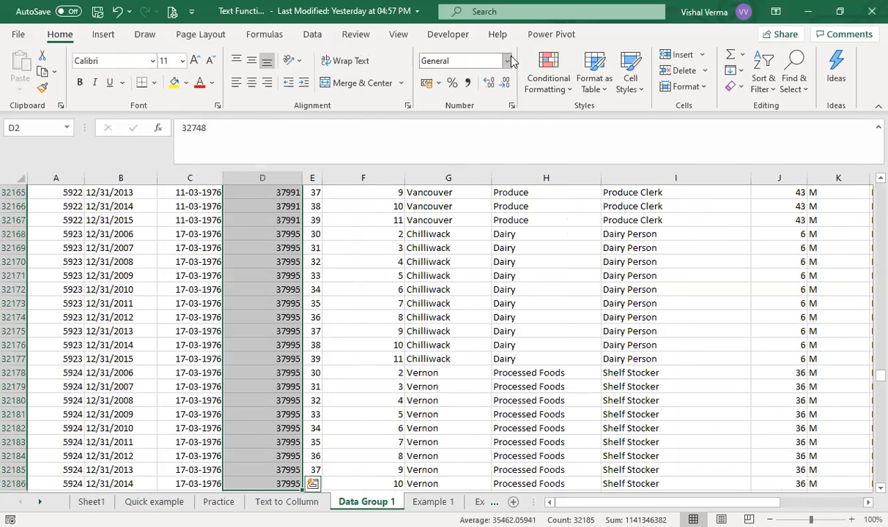
click(507, 61)
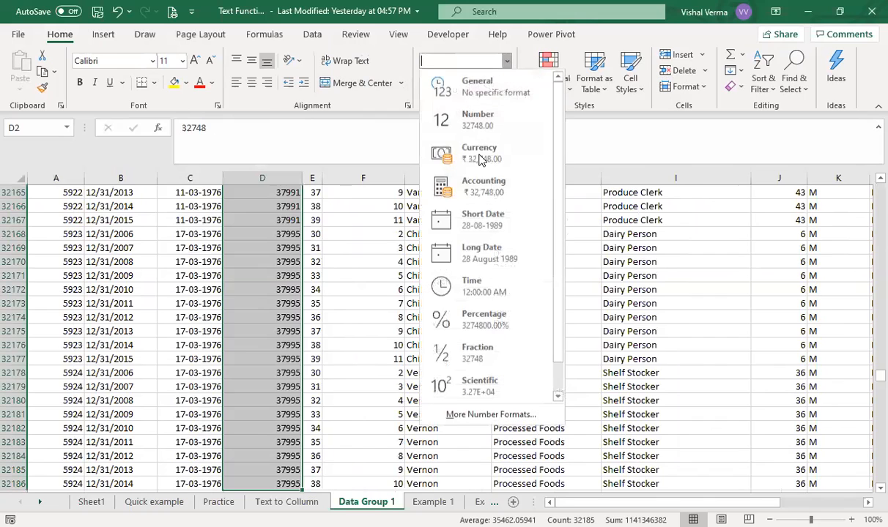
click(477, 224)
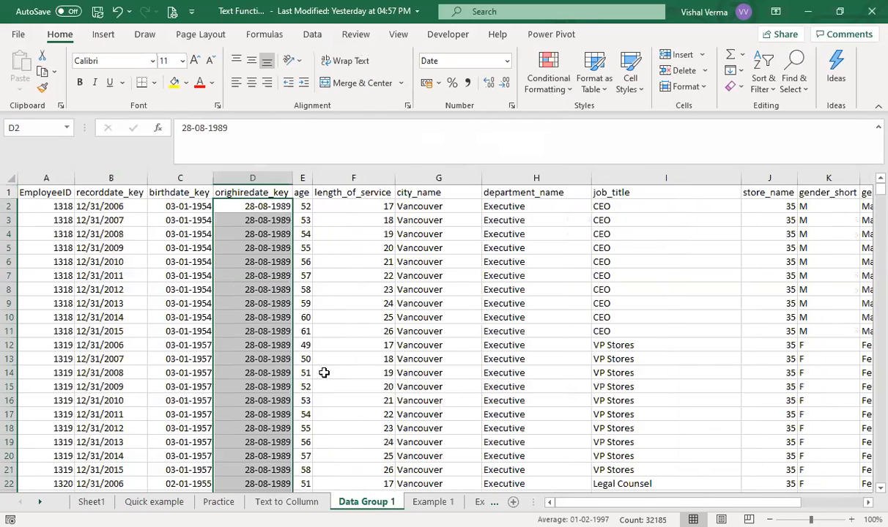
- Examine the cleaned record fields along row 6 from column F rightward and back to column A, and switch to Sheet1
click(325, 268)
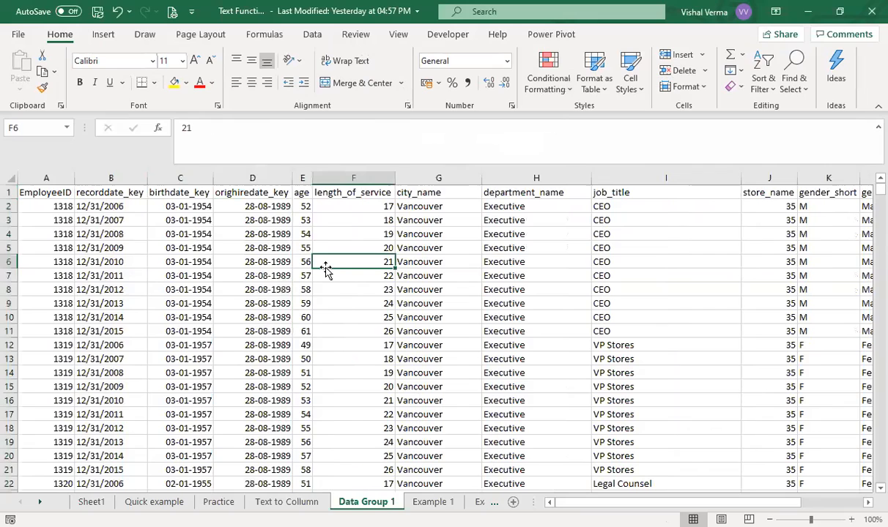
key(Right)
key(Right)
key(Right)
key(Right)
key(Right)
key(Right)
key(Right)
key(Right)
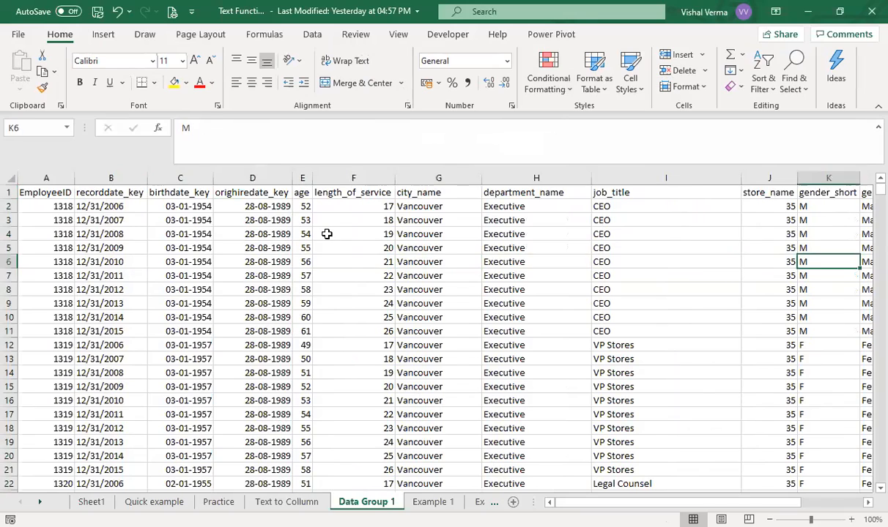
key(Left)
key(Left)
key(Left)
key(Left)
key(Left)
key(Left)
key(Left)
key(Left)
key(Left)
key(Left)
key(Left)
key(Left)
key(Left)
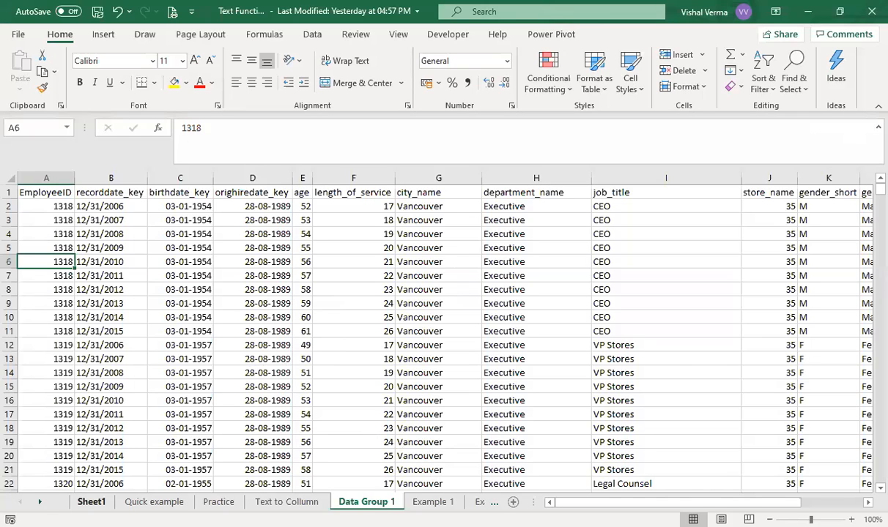
click(92, 502)
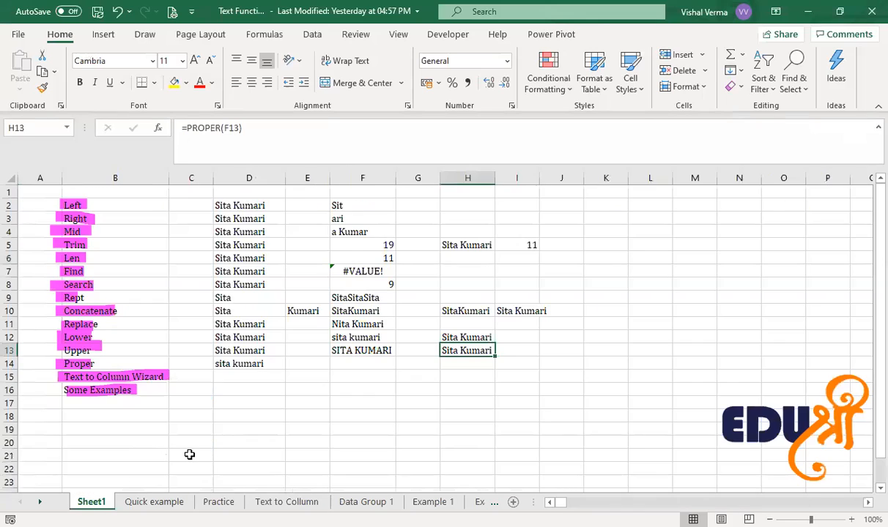